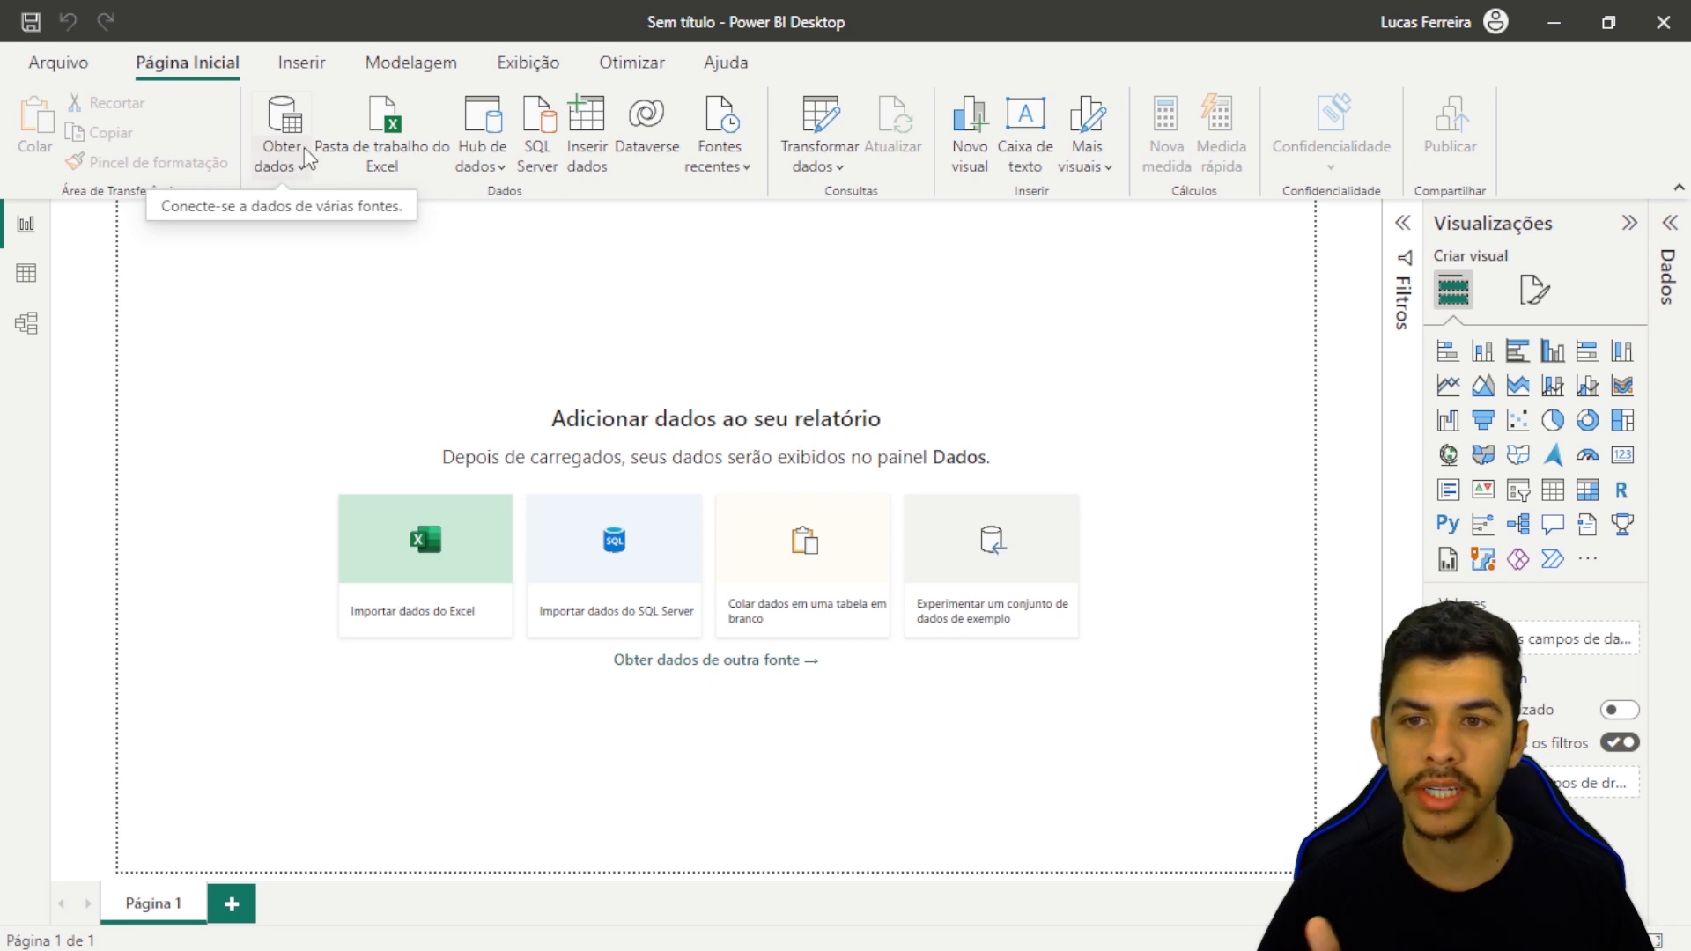
left_click(299, 167)
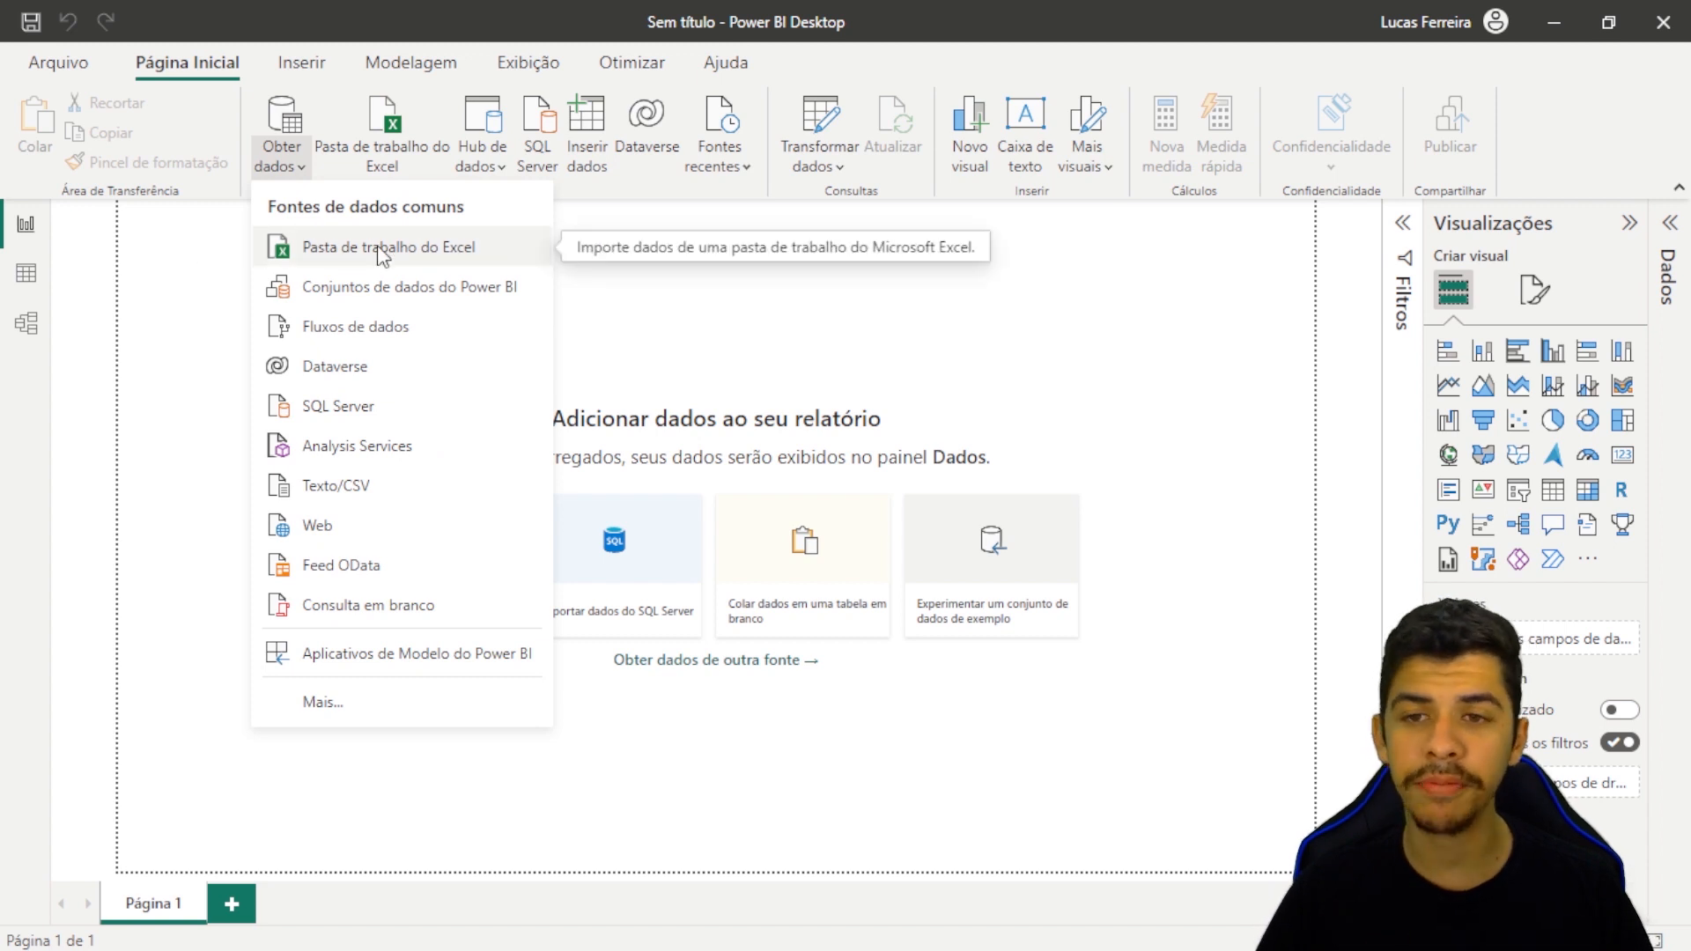
left_click(291, 165)
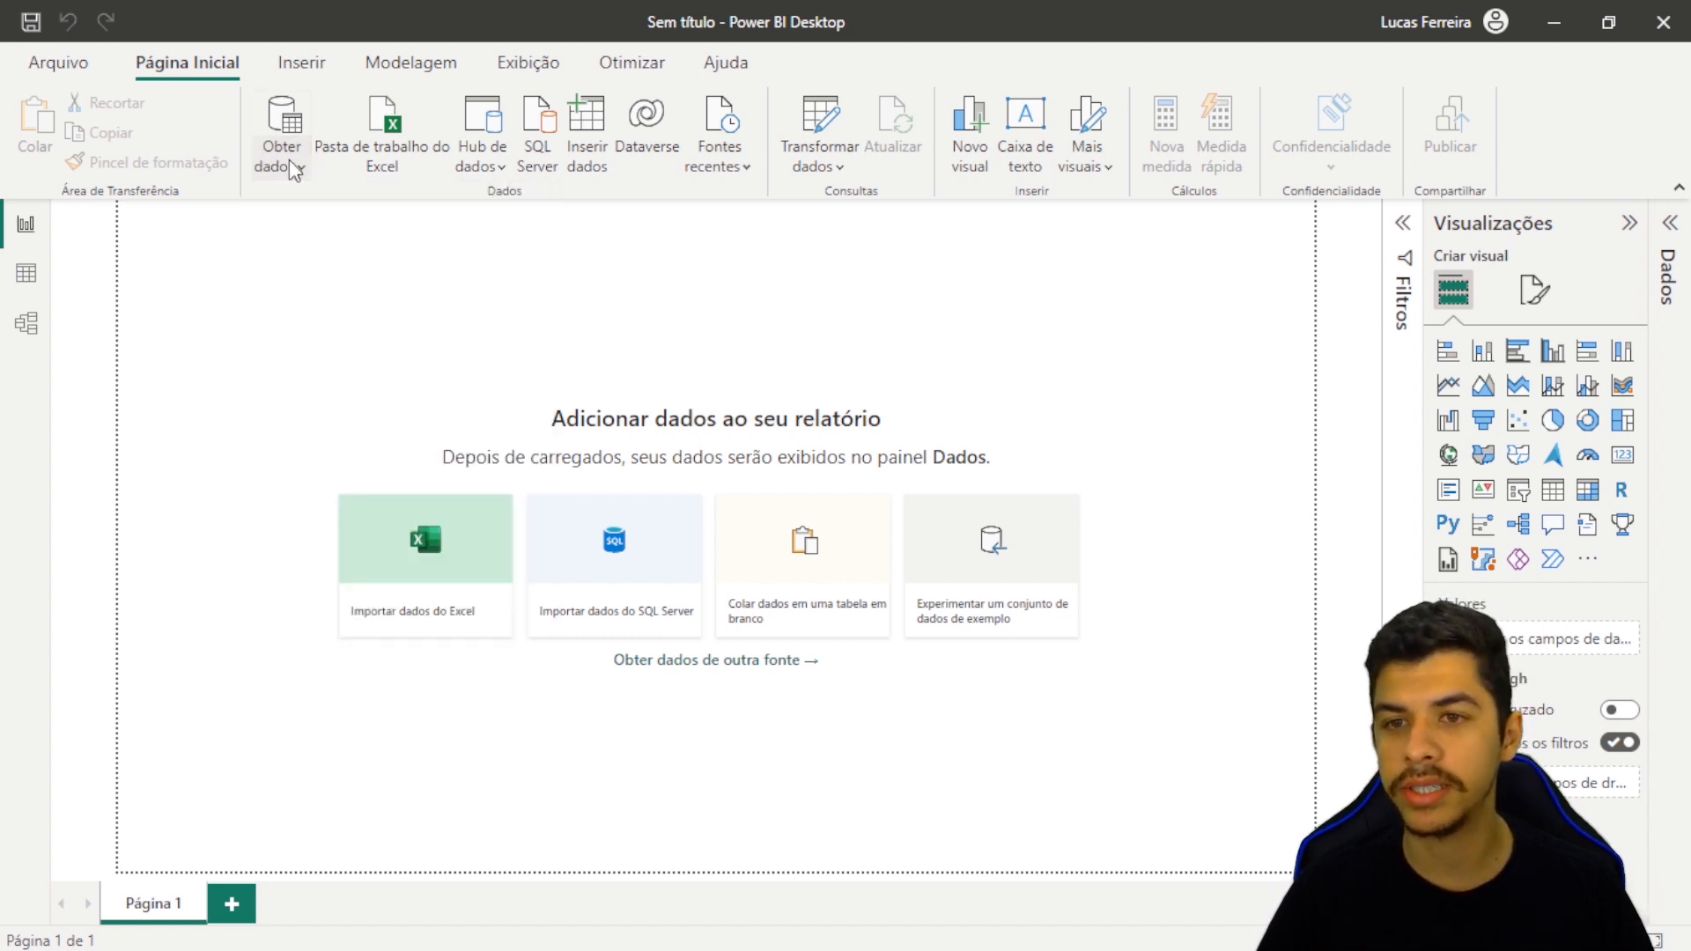
left_click(293, 163)
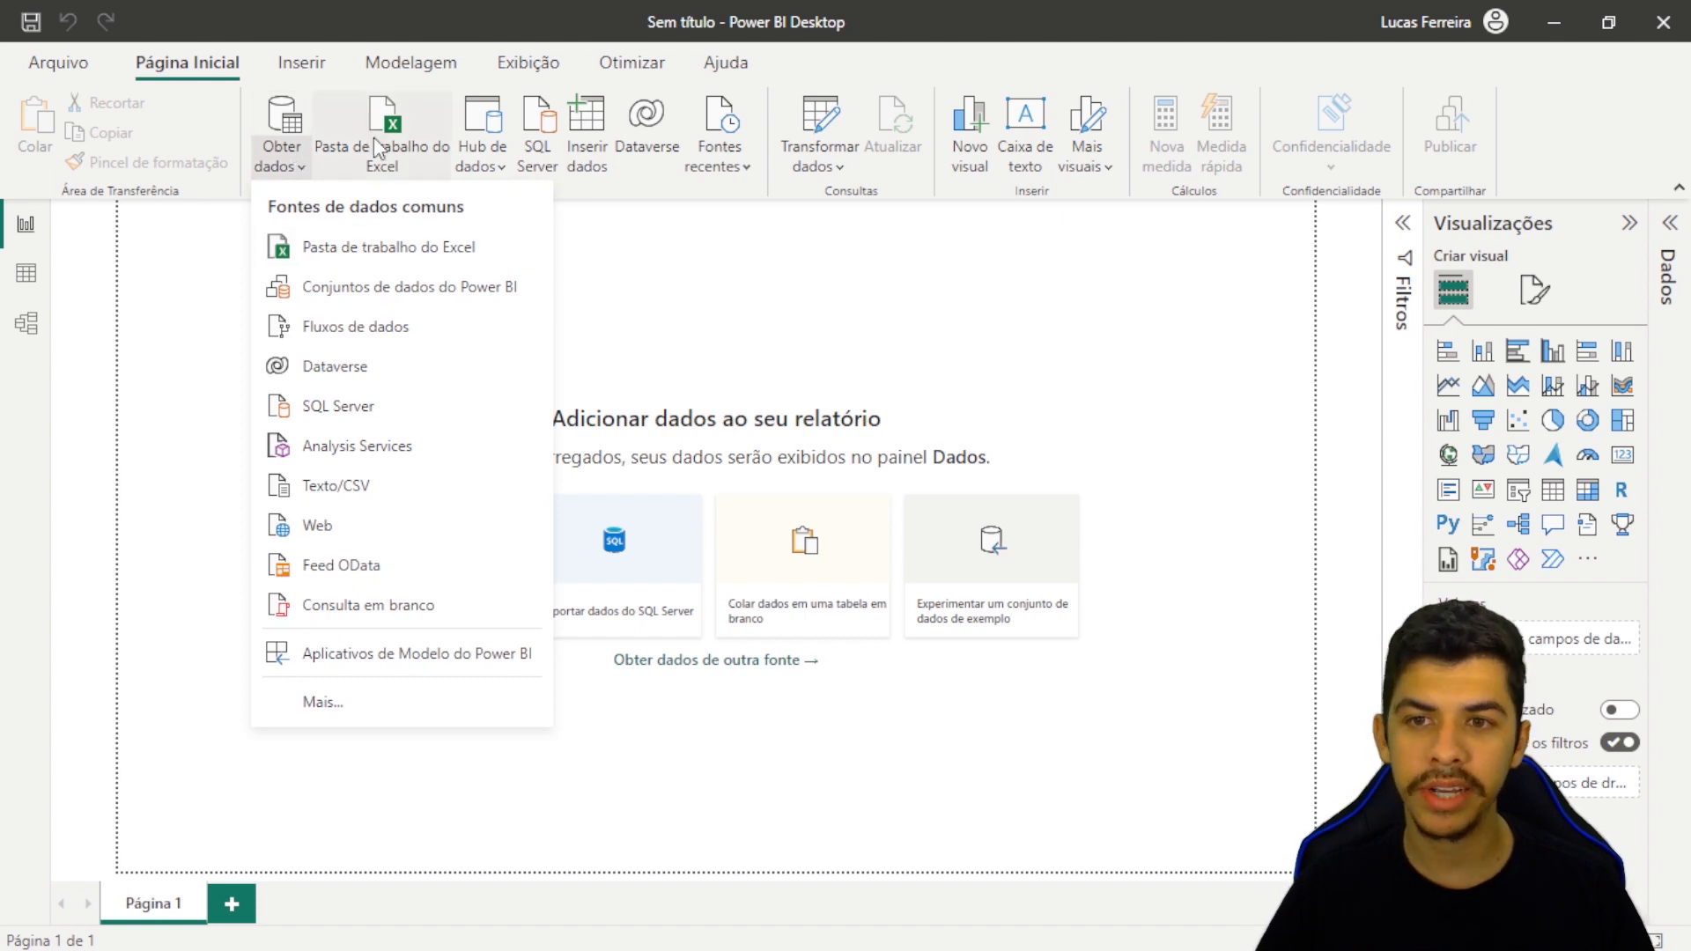
left_click(648, 241)
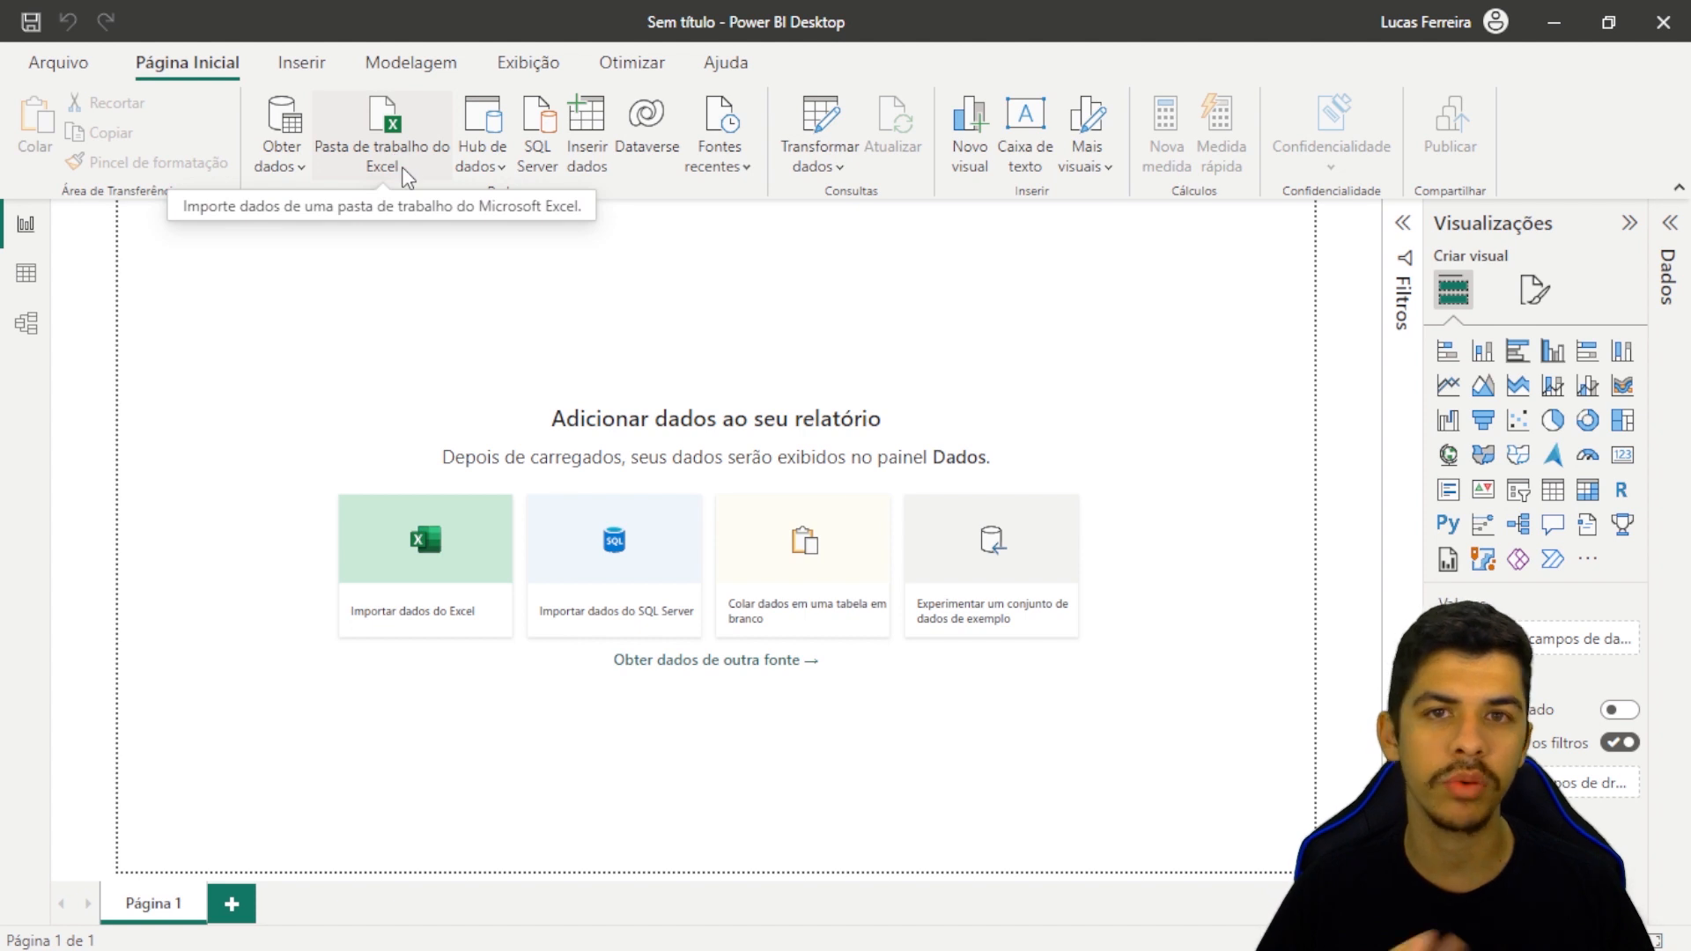
- Connect to the Excel workbook Produtos Esportivos as a new data source
left_click(294, 171)
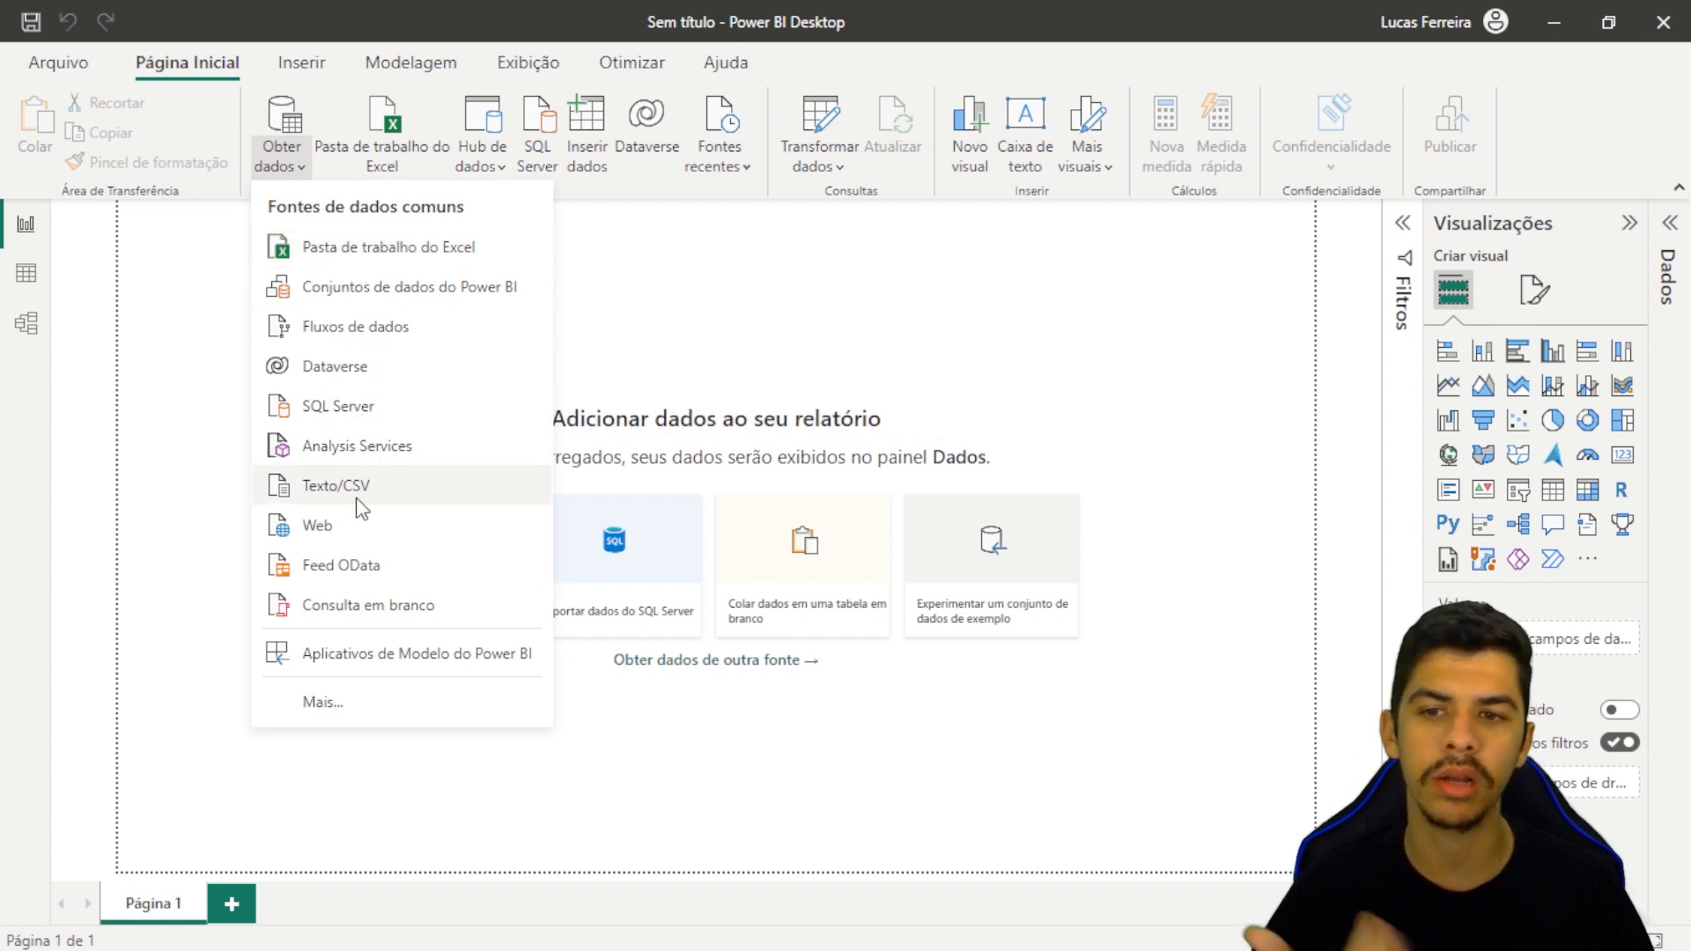
left_click(364, 249)
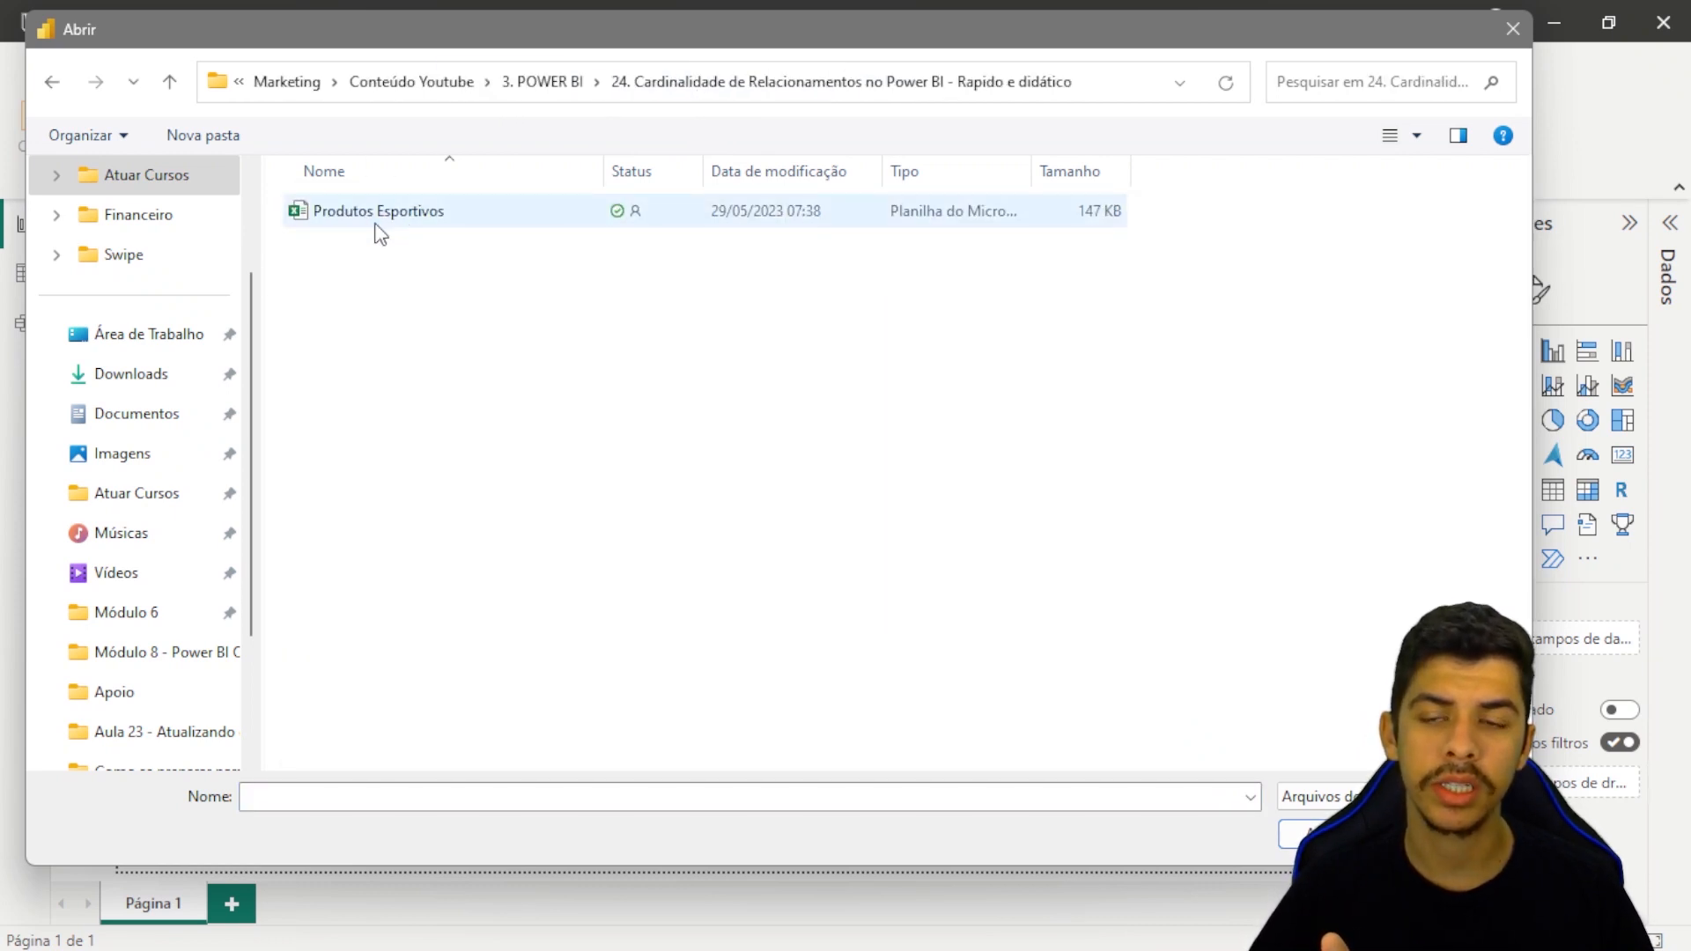
double_click(388, 216)
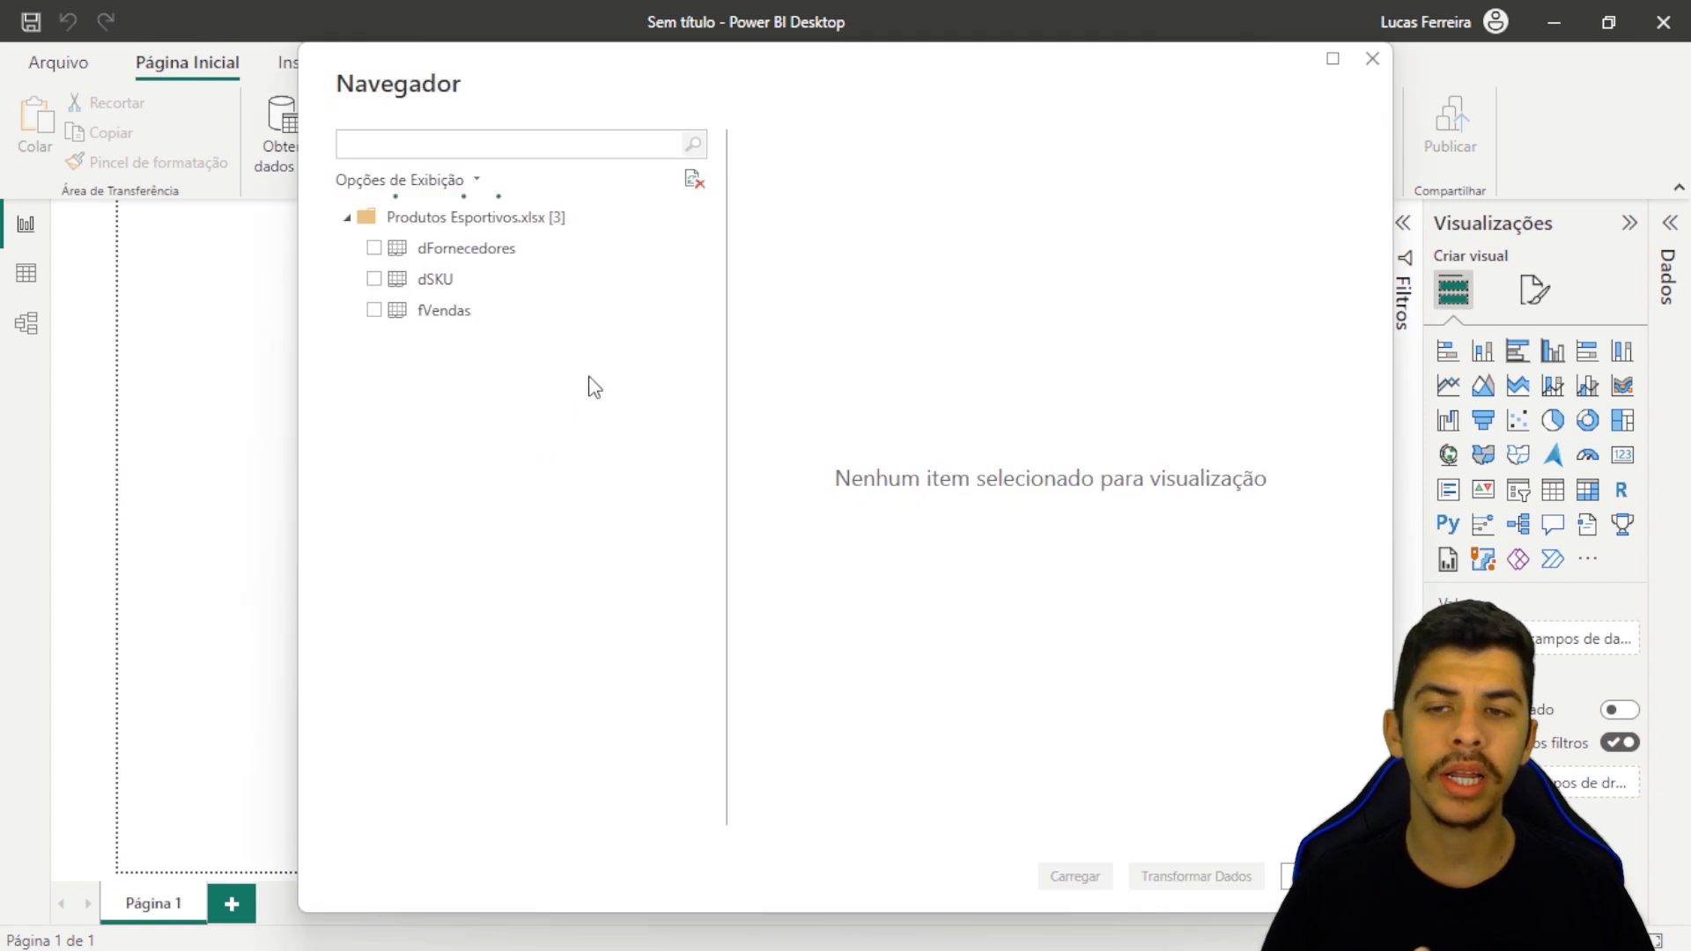
- Preview the contents of the fVendas, dSKU and dFornecedores sheets of the workbook
left_click(444, 313)
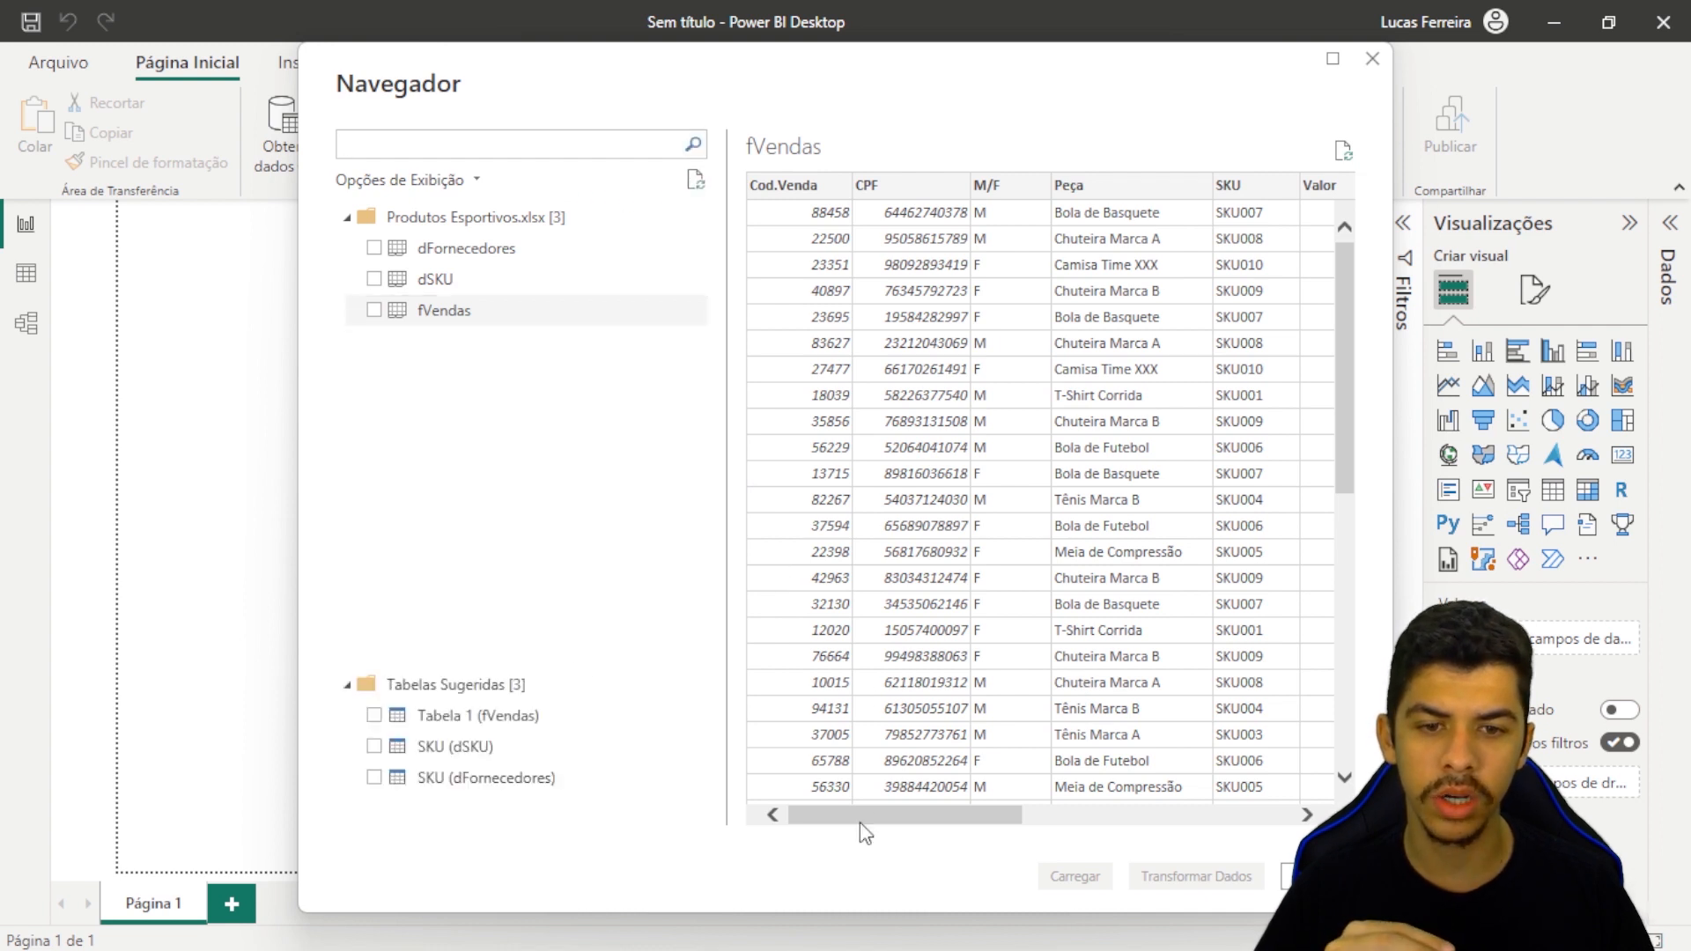
mouse_move(860, 817)
left_mouse_down()
mouse_move(1176, 768)
mouse_move(861, 832)
left_mouse_up()
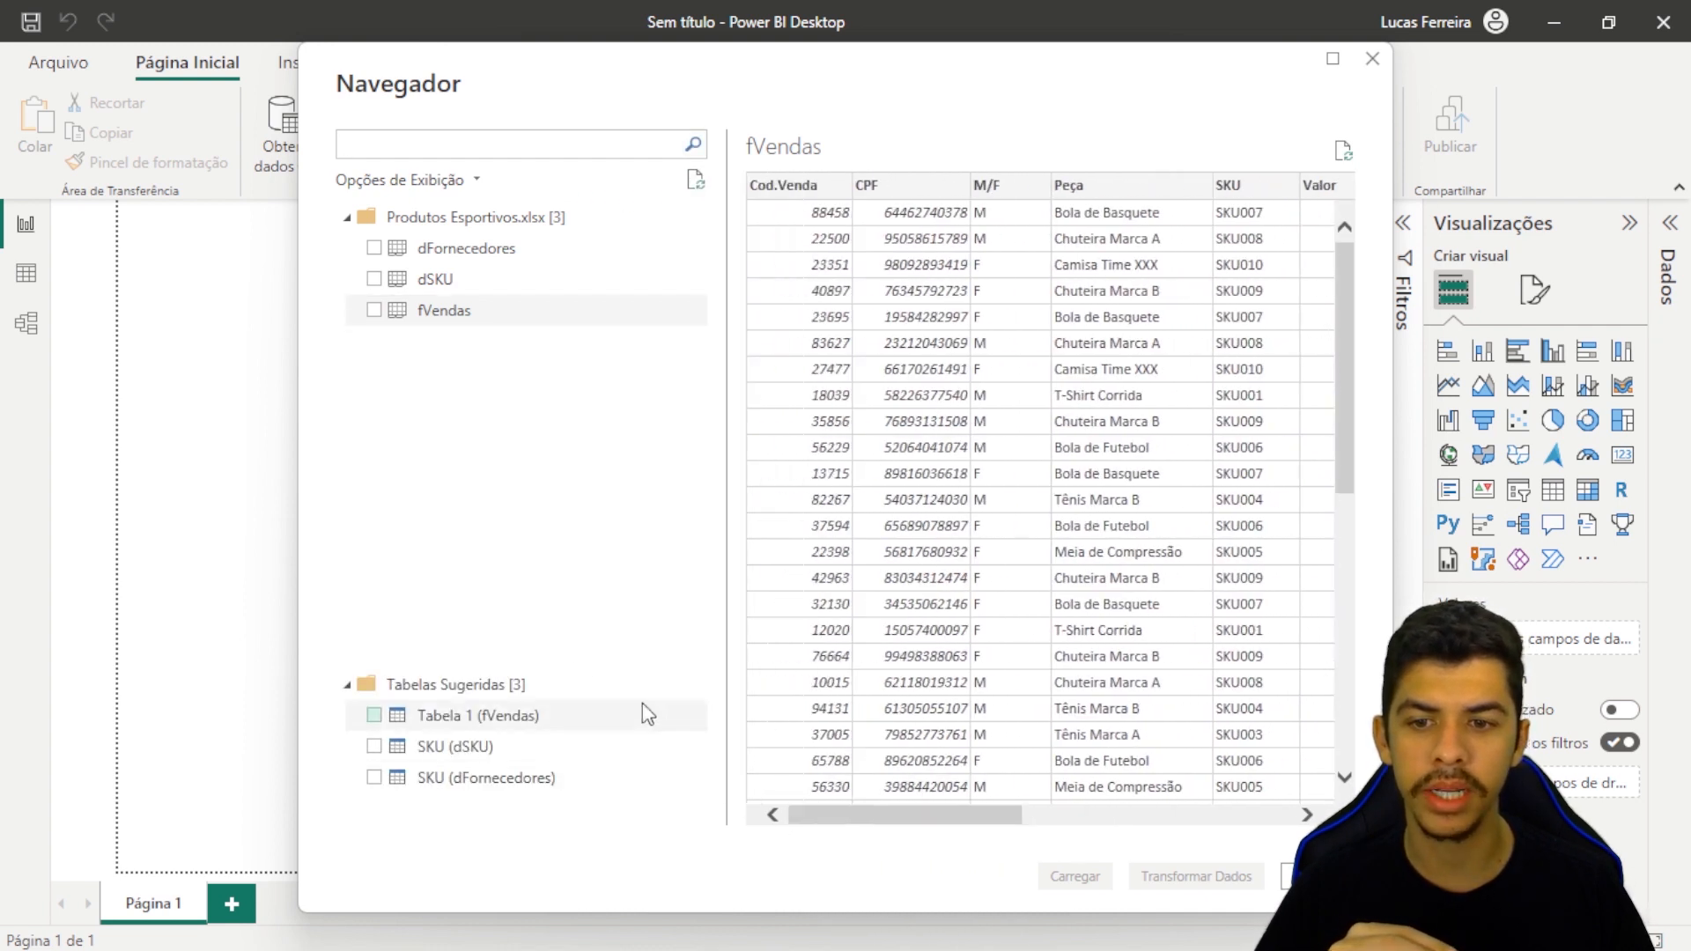
left_click(453, 280)
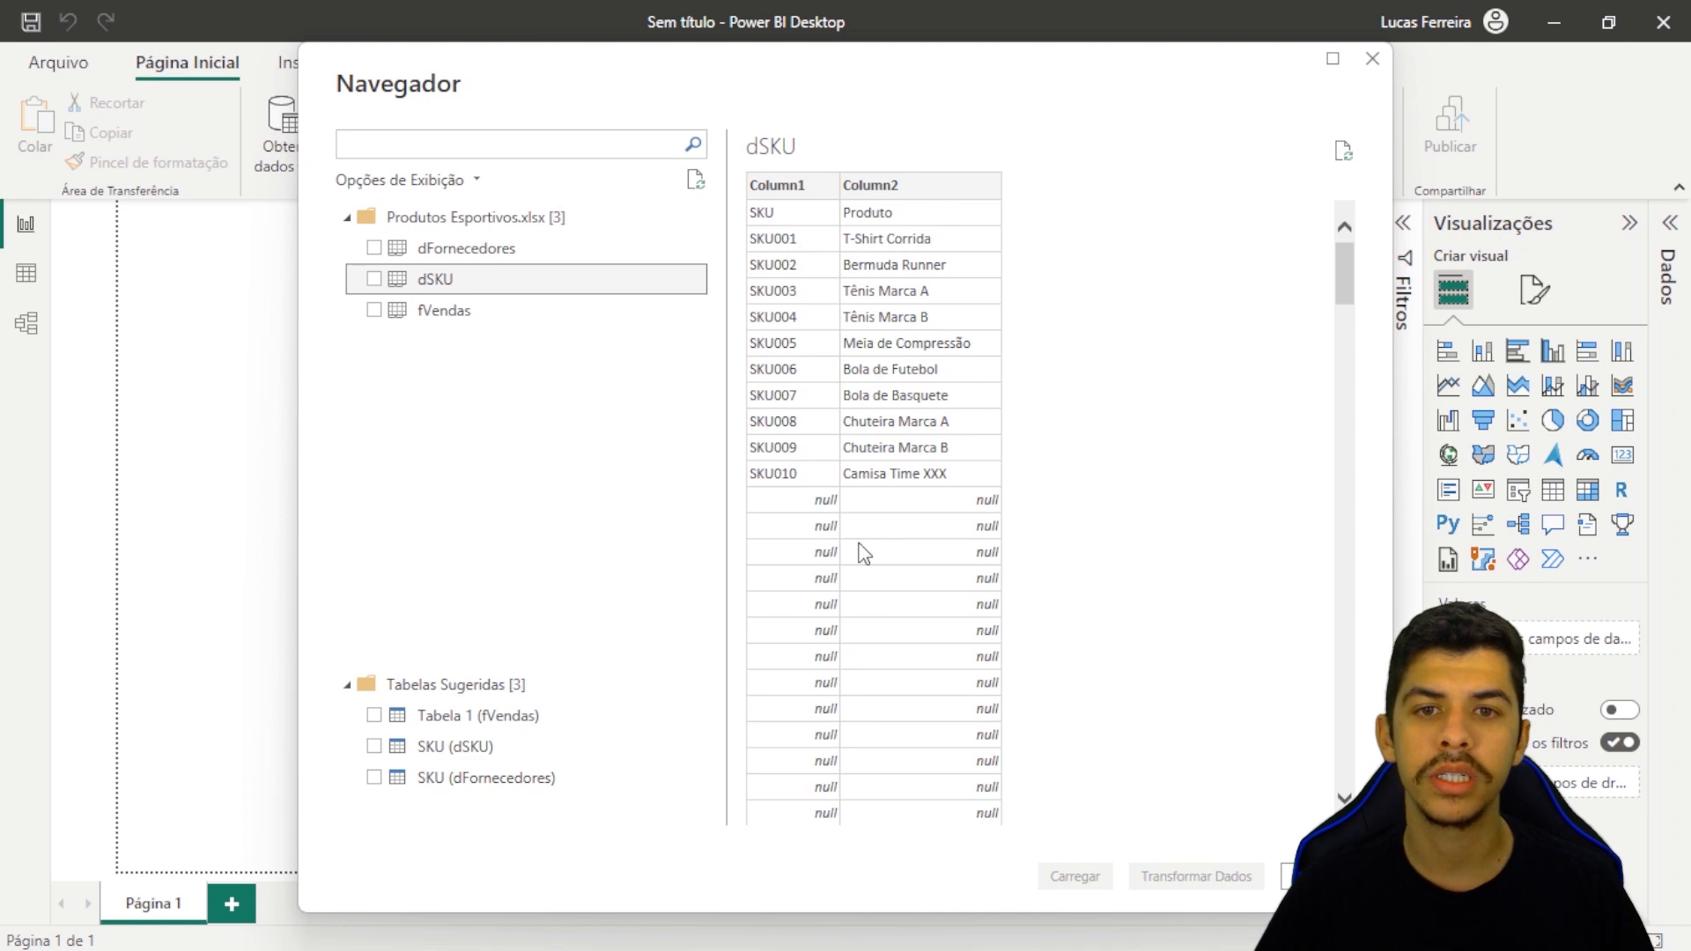
left_click(502, 258)
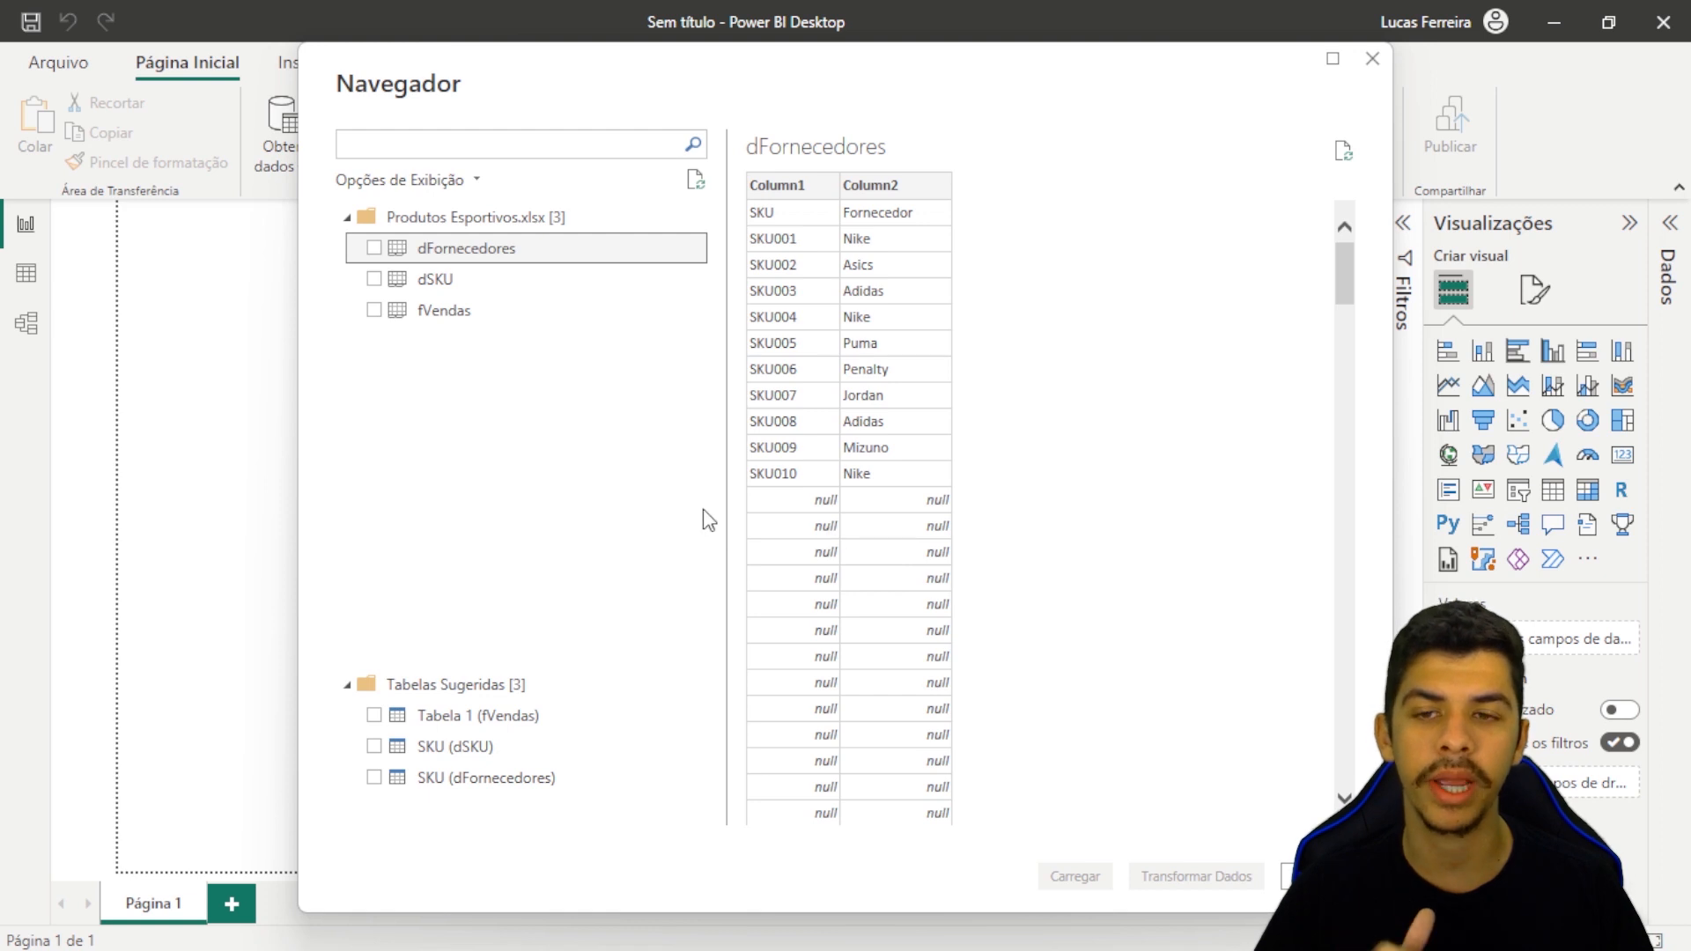
- Select the dFornecedores, dSKU and fVendas sheets of Produtos Esportivos.xlsx for import
left_click(374, 248)
key("Down")
key("Down")
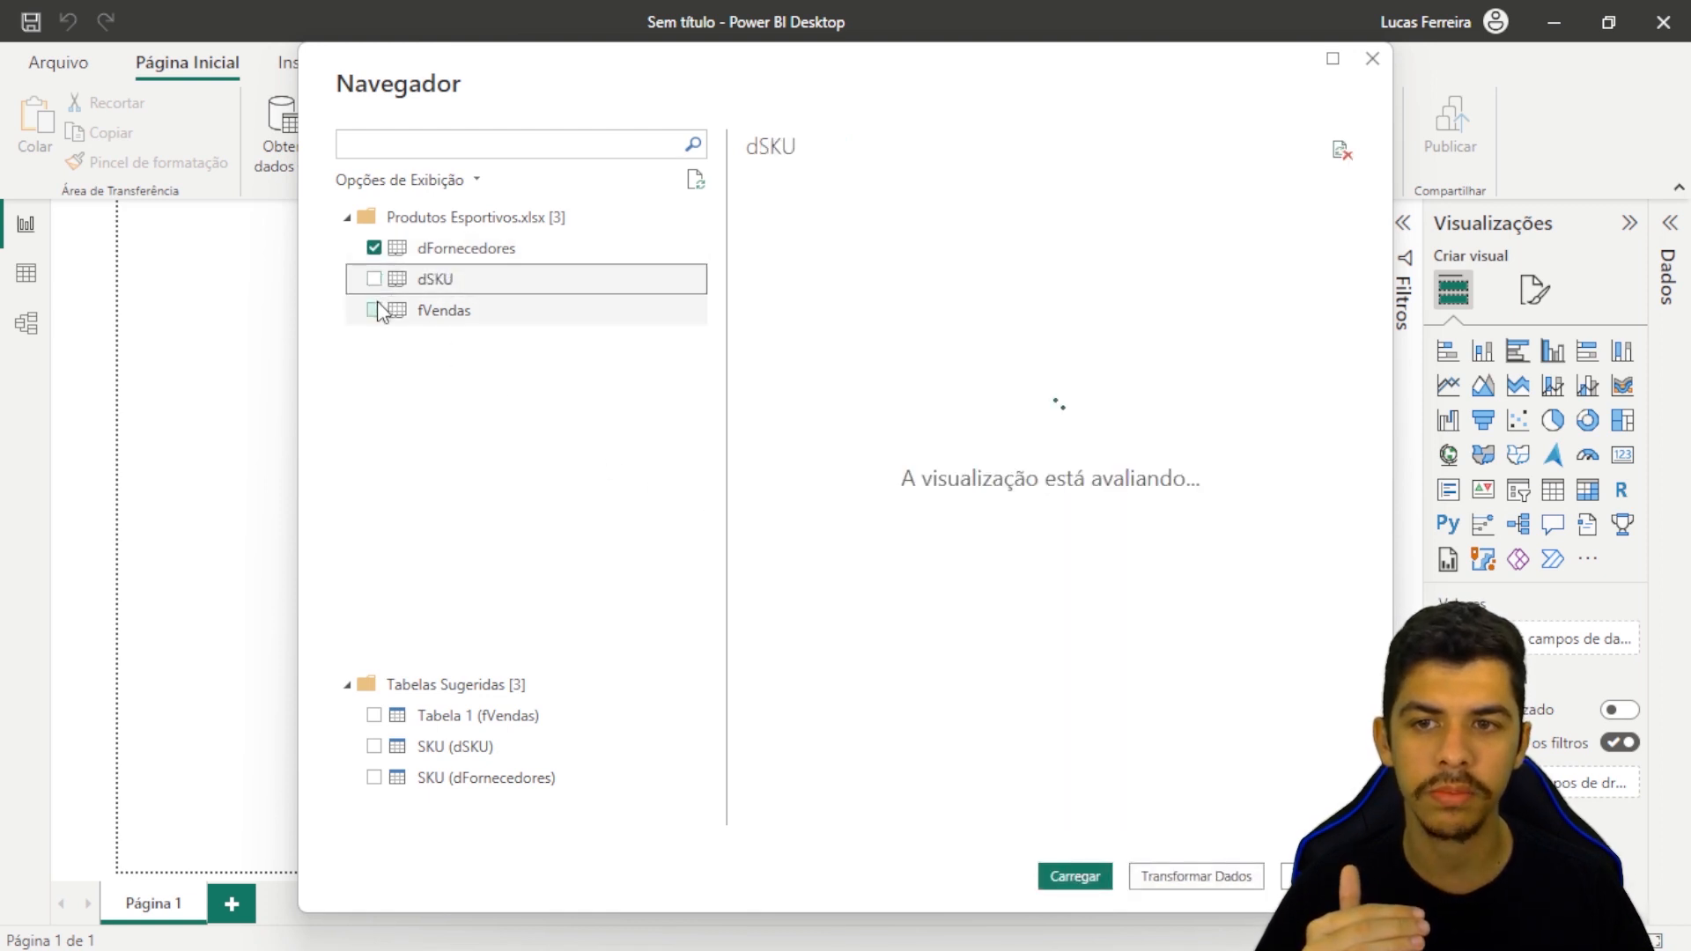
left_click(374, 279)
left_click(376, 313)
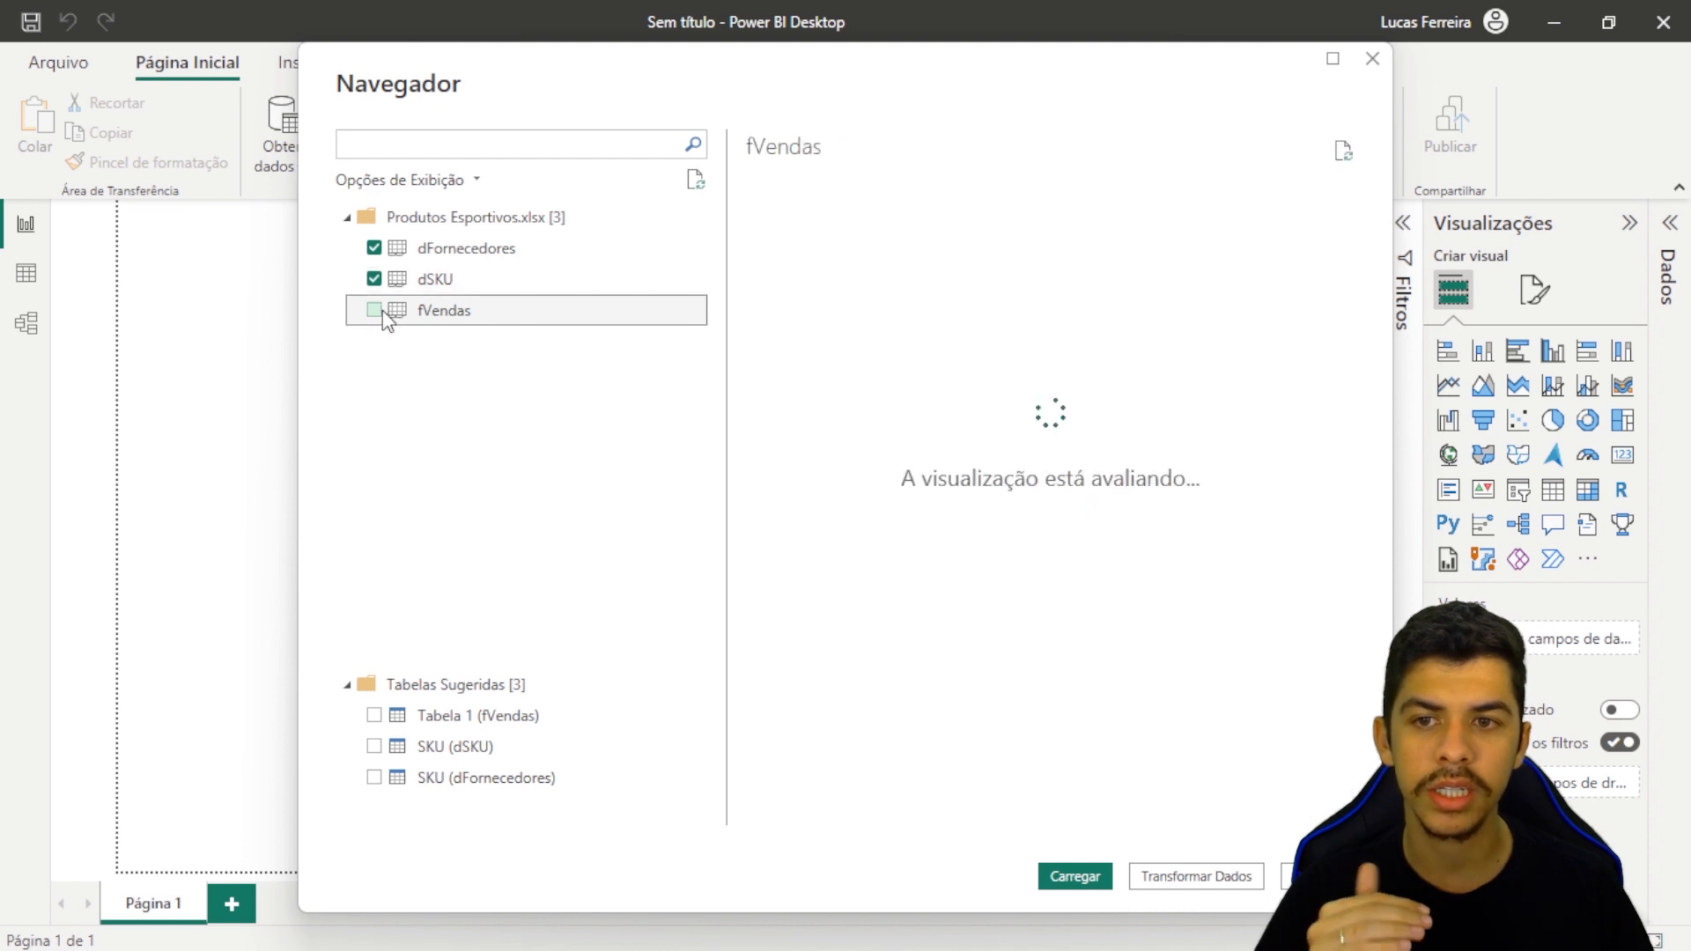
left_click(374, 310)
- Preview dFornecedores again and send the three selected sheets to Power Query for transformation
left_click_drag(667, 77, 412, 53)
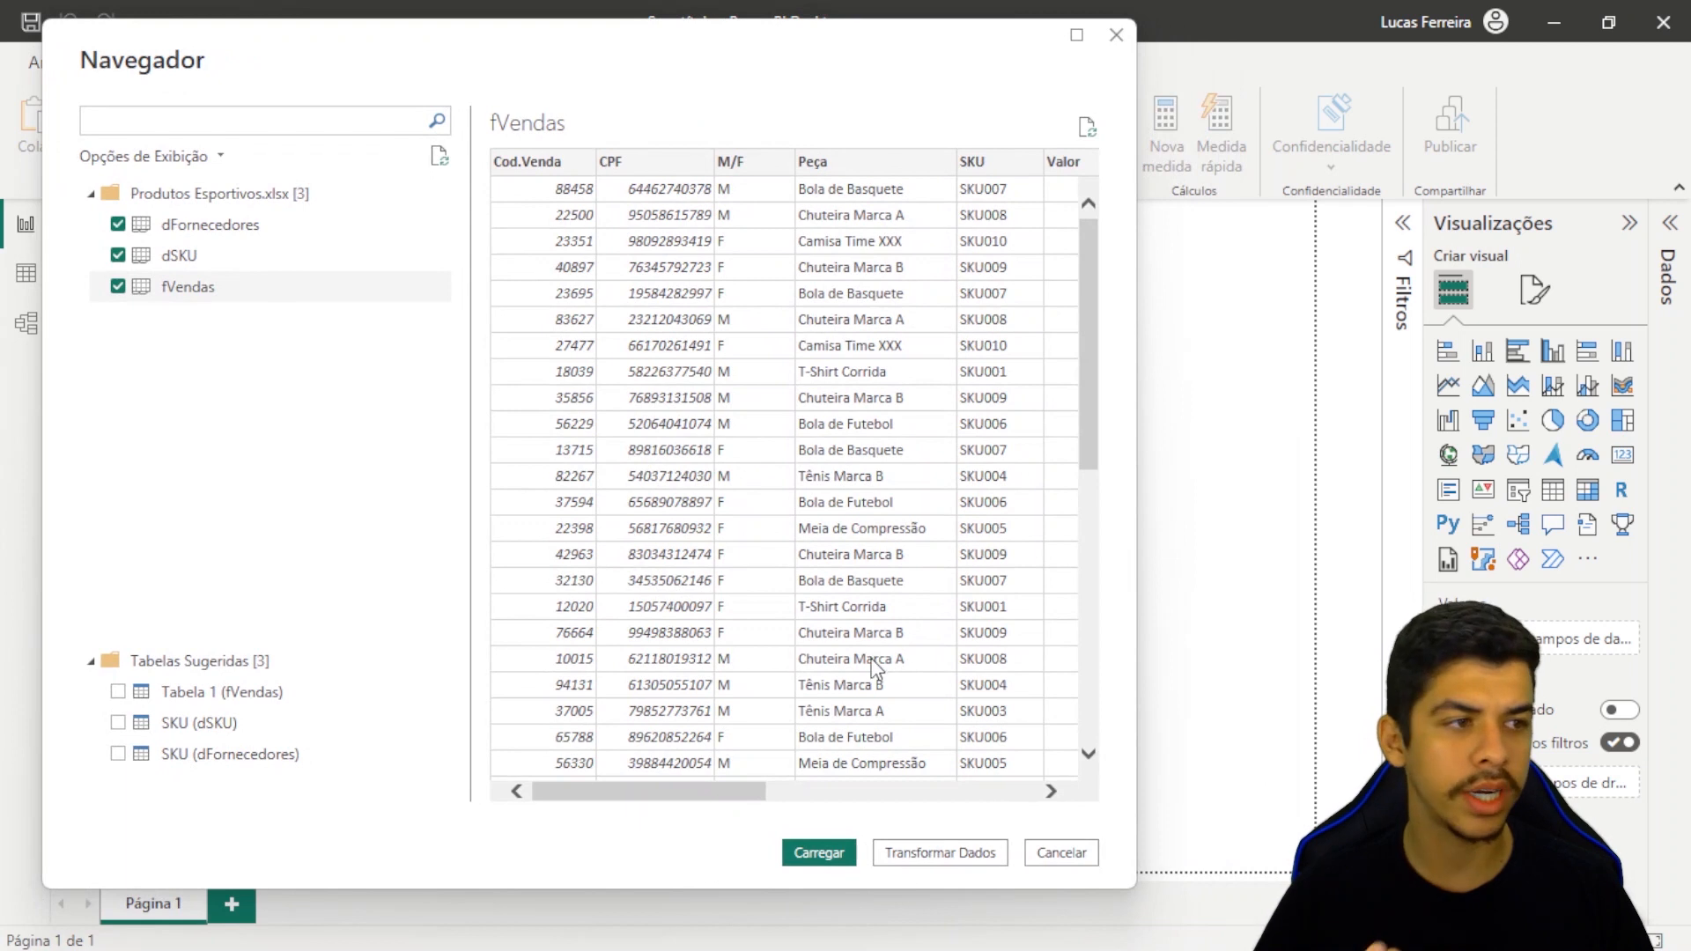
left_click(220, 232)
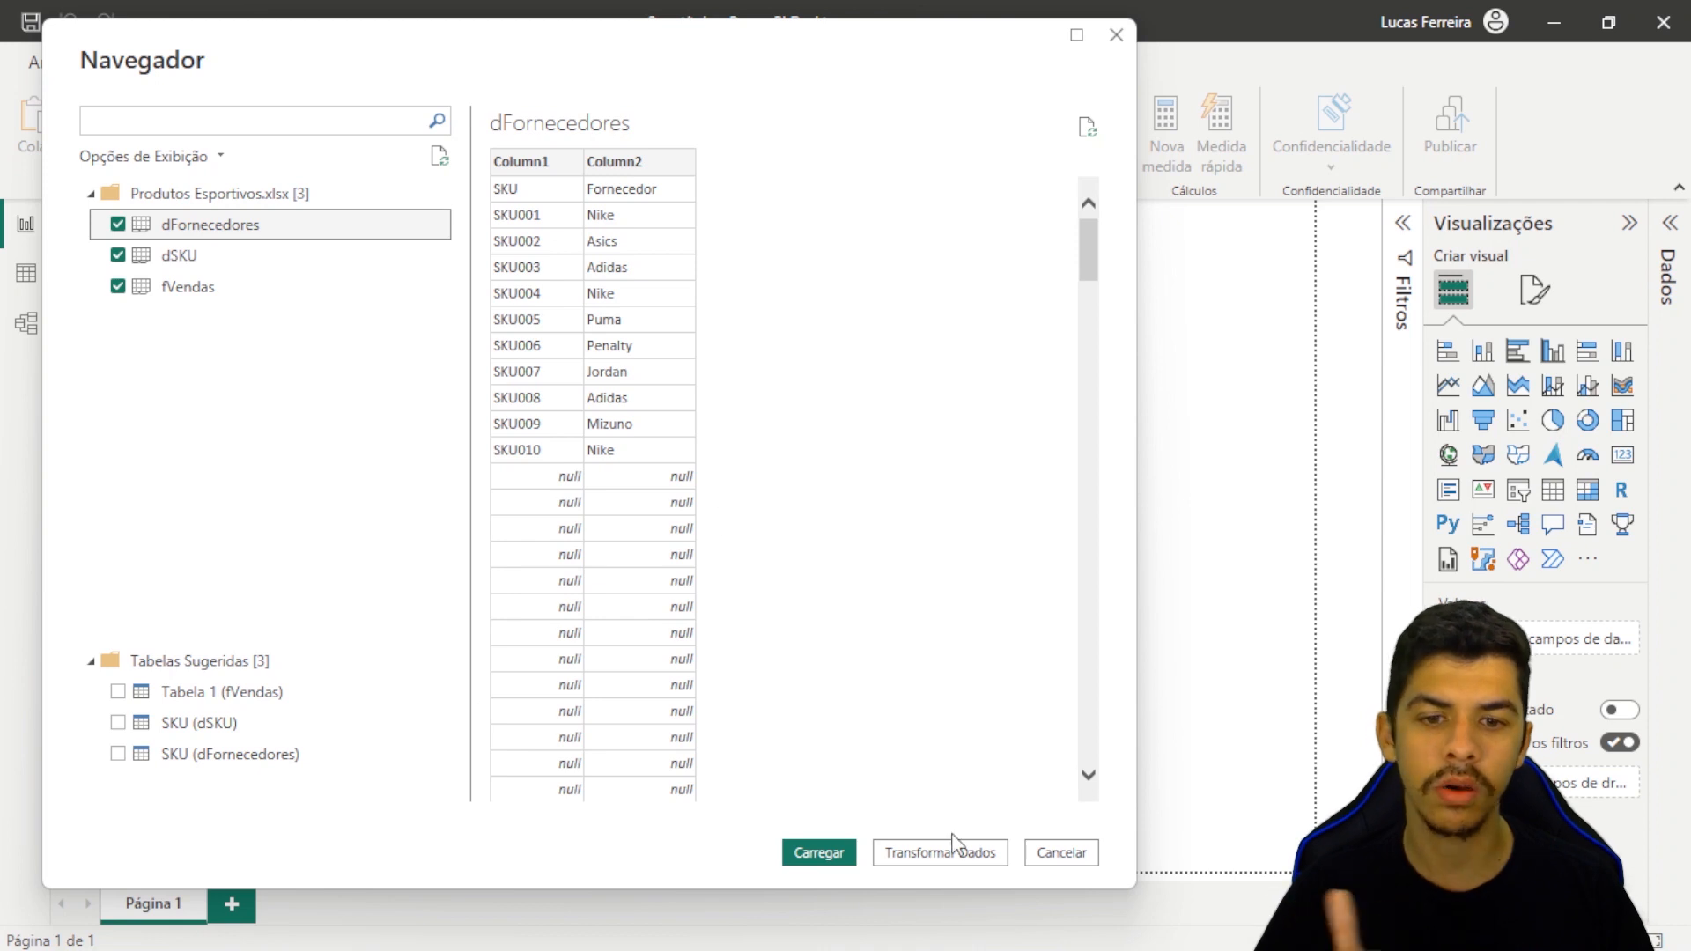
left_click(943, 852)
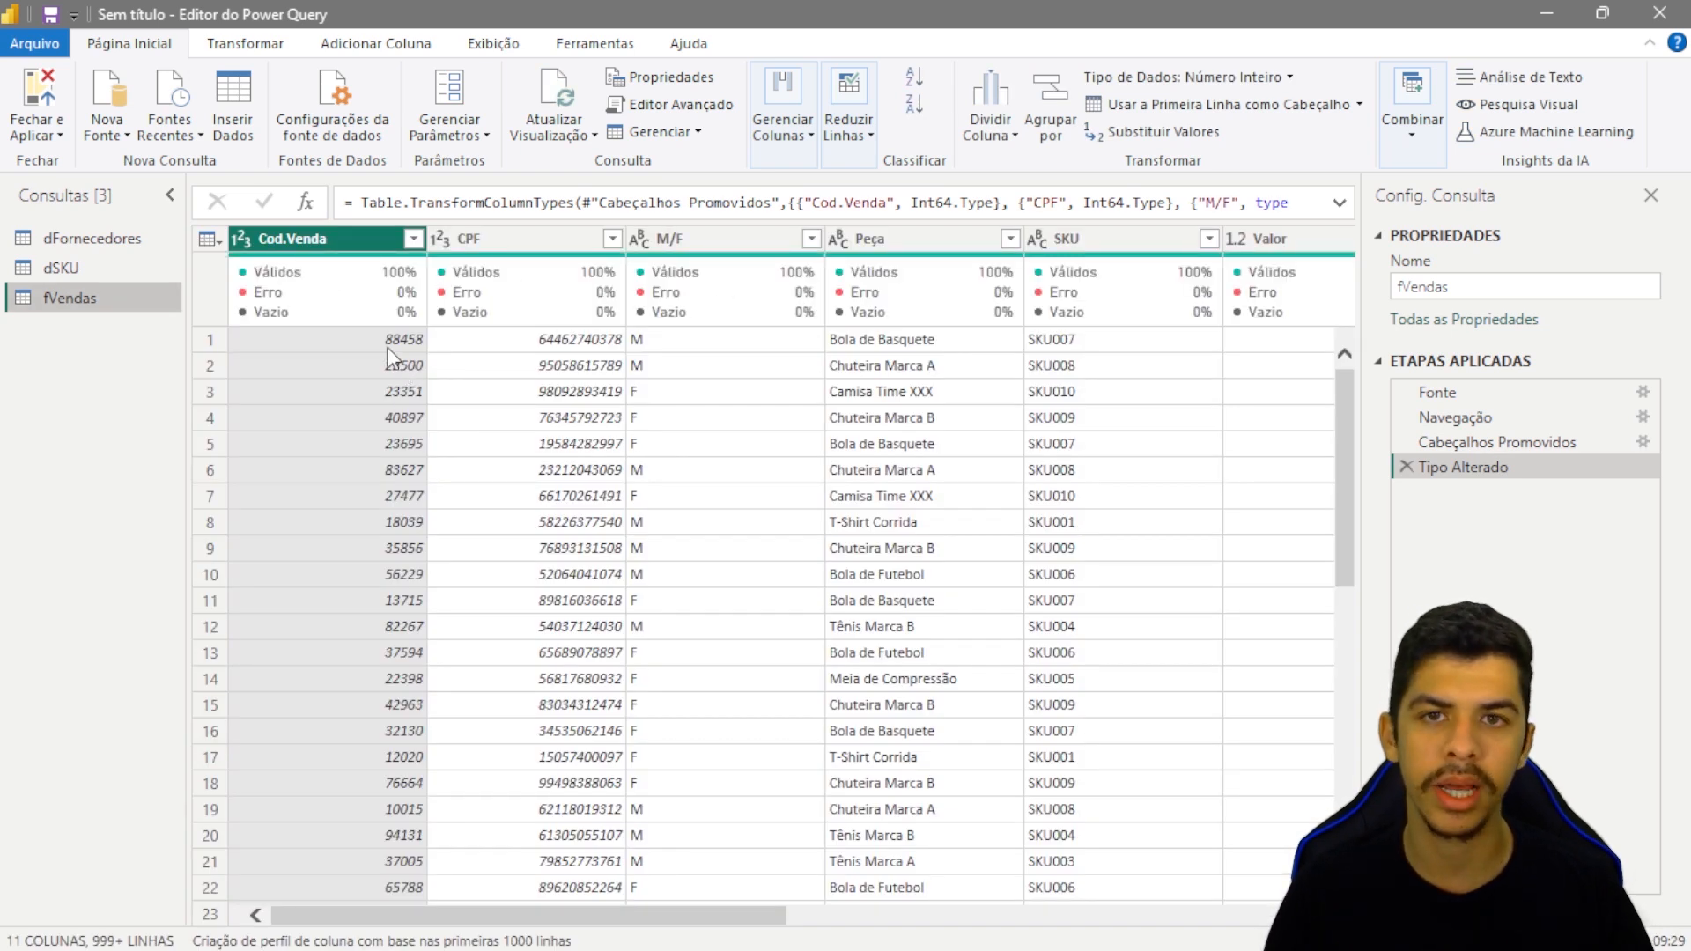
- Promote the first row of the dFornecedores query, SKU and Fornecedor, to column headers
left_click(113, 245)
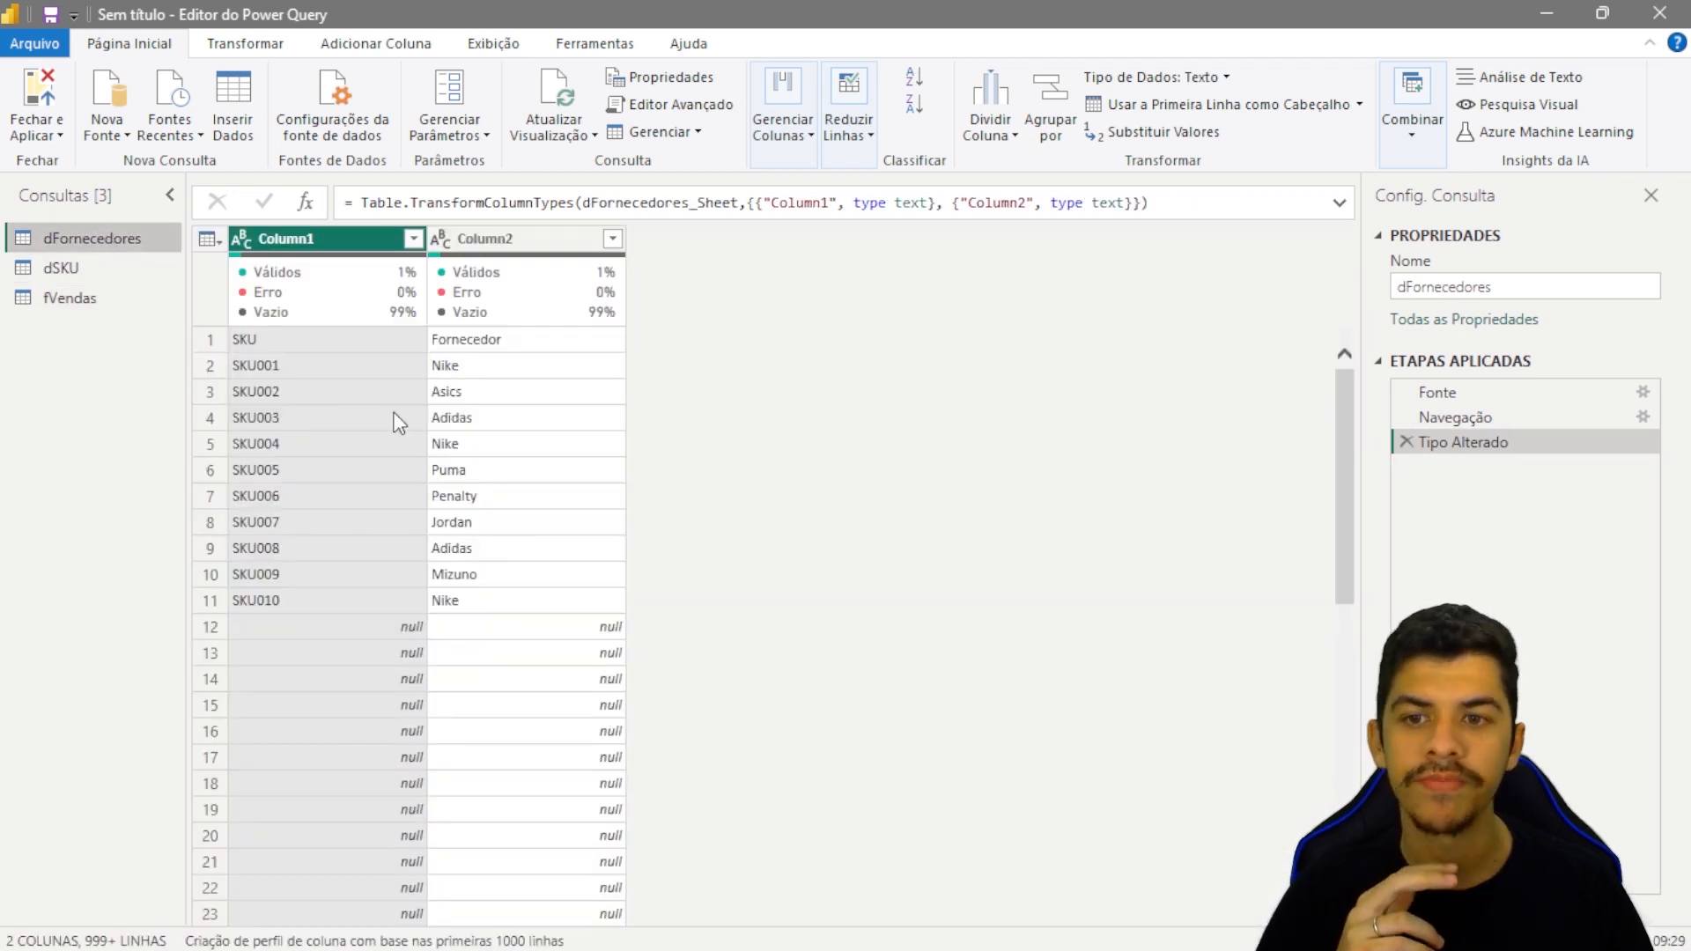
left_click(458, 239)
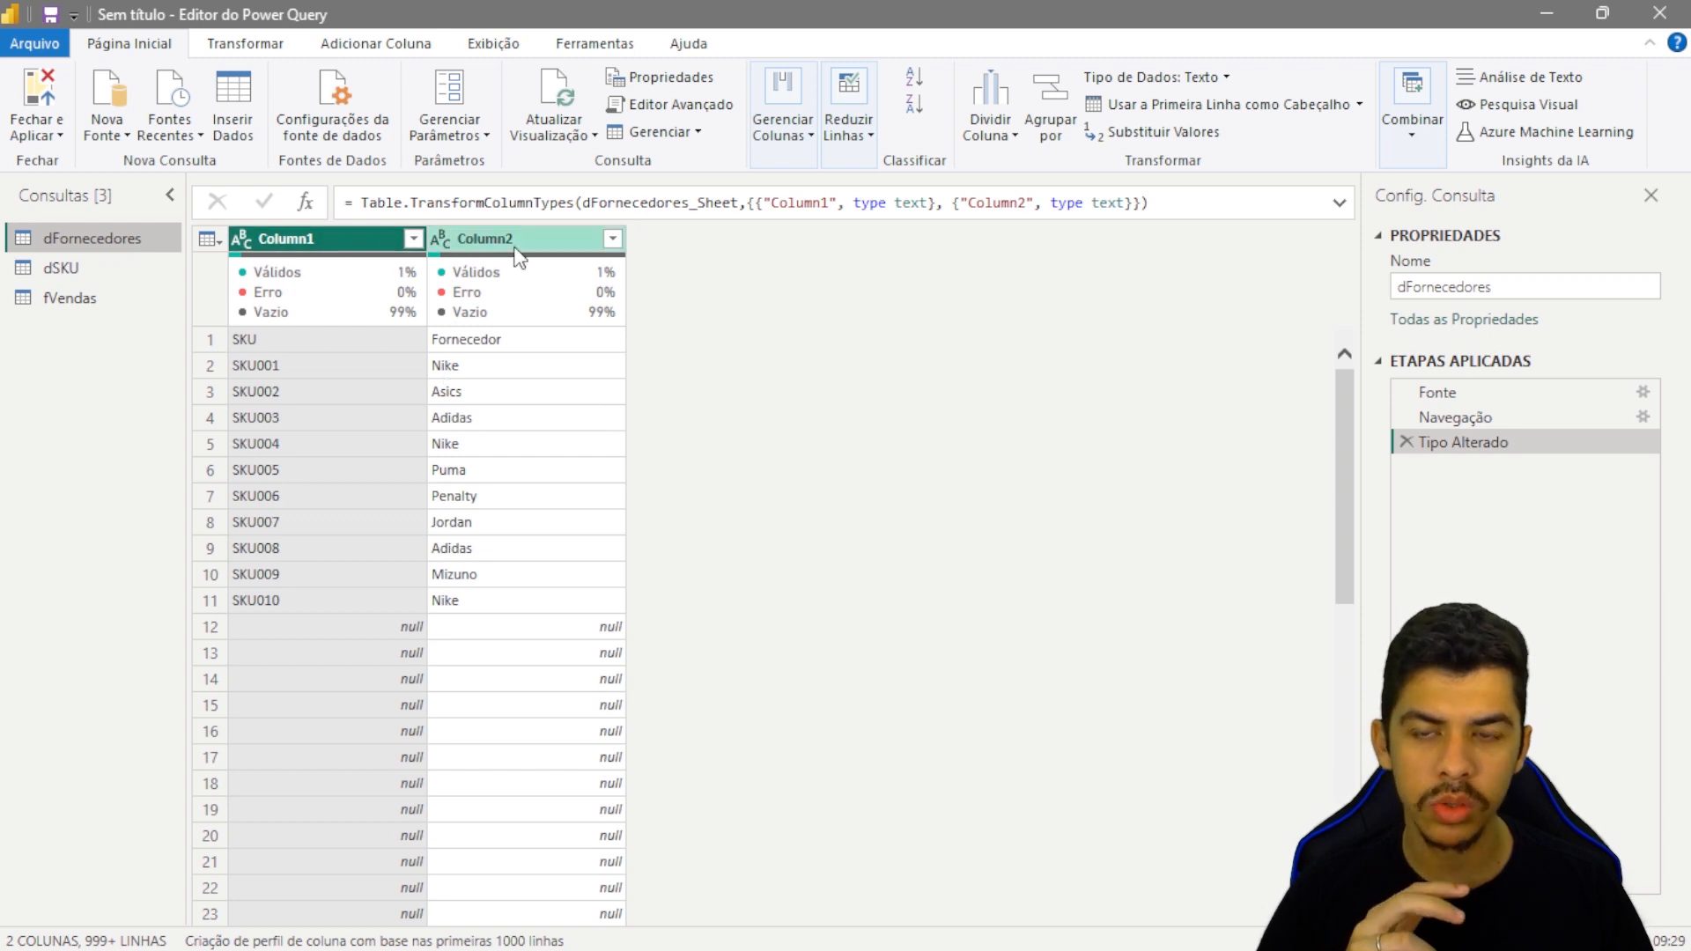
left_click(282, 242)
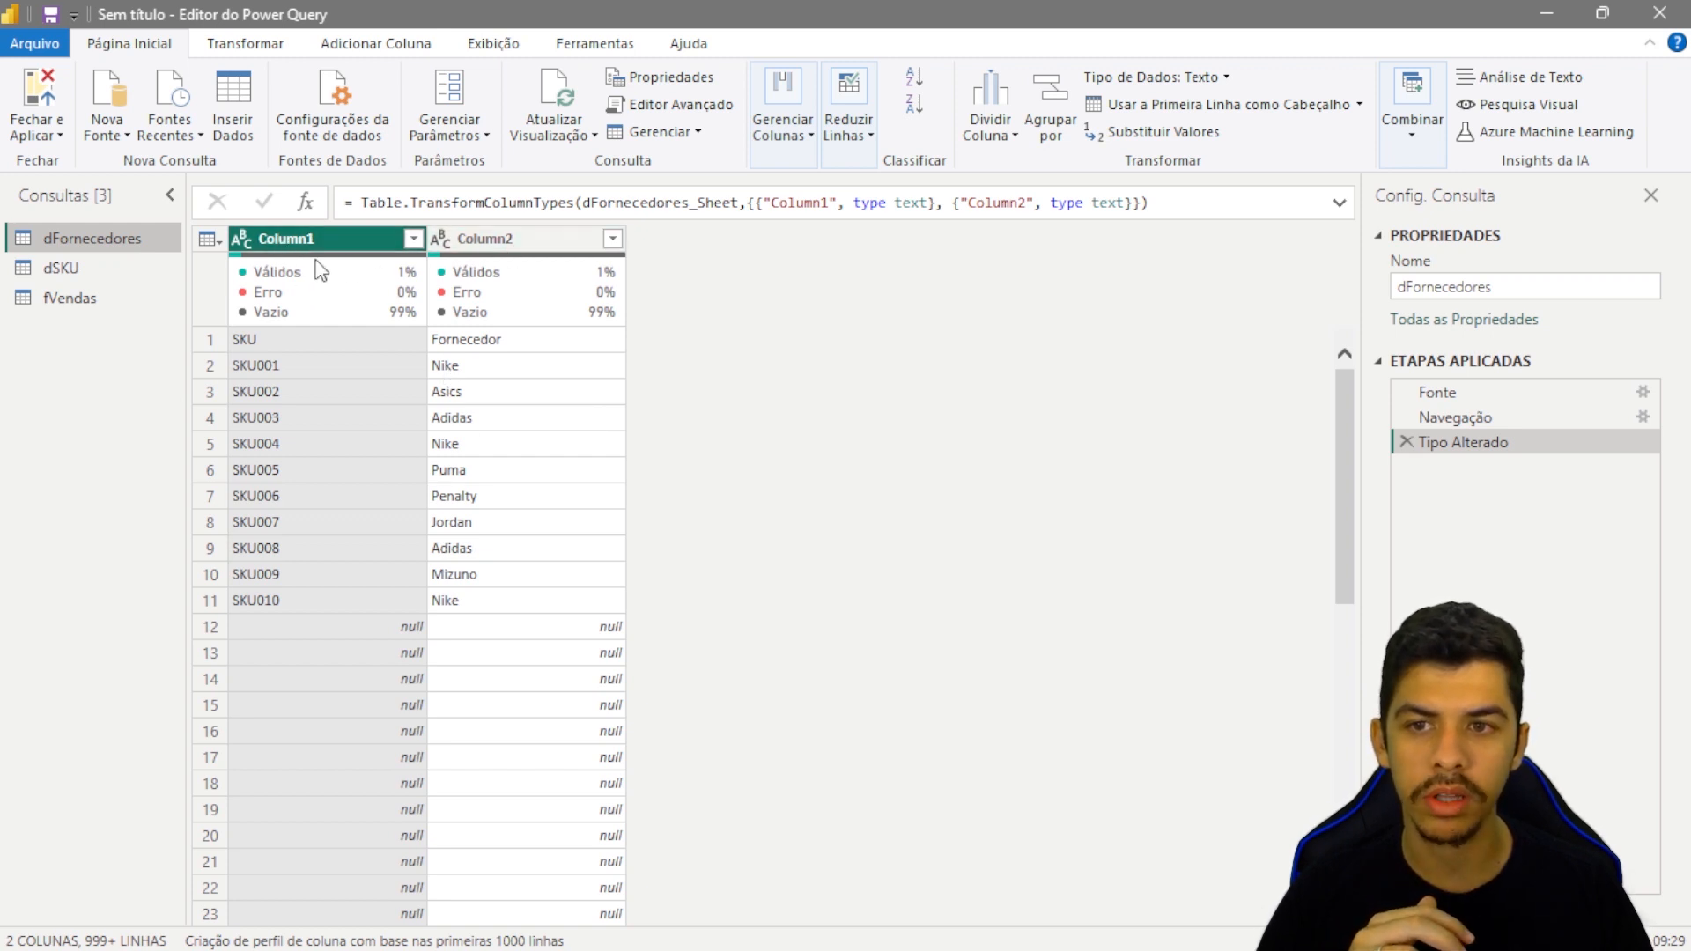
left_click(480, 244)
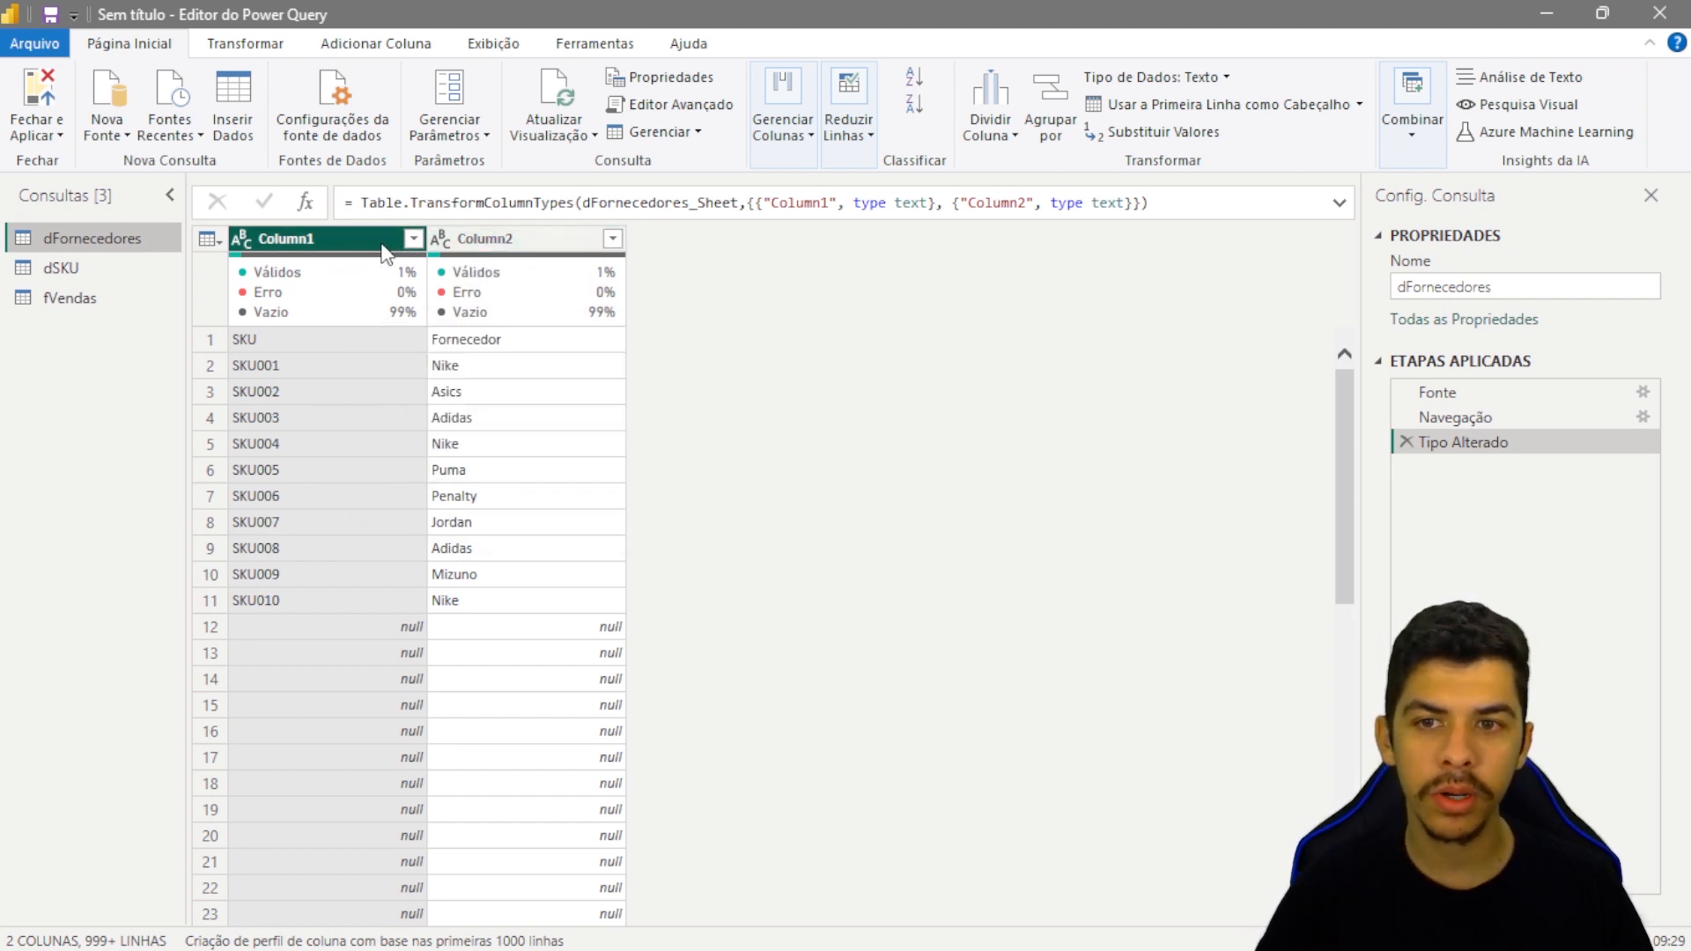
left_click(471, 267)
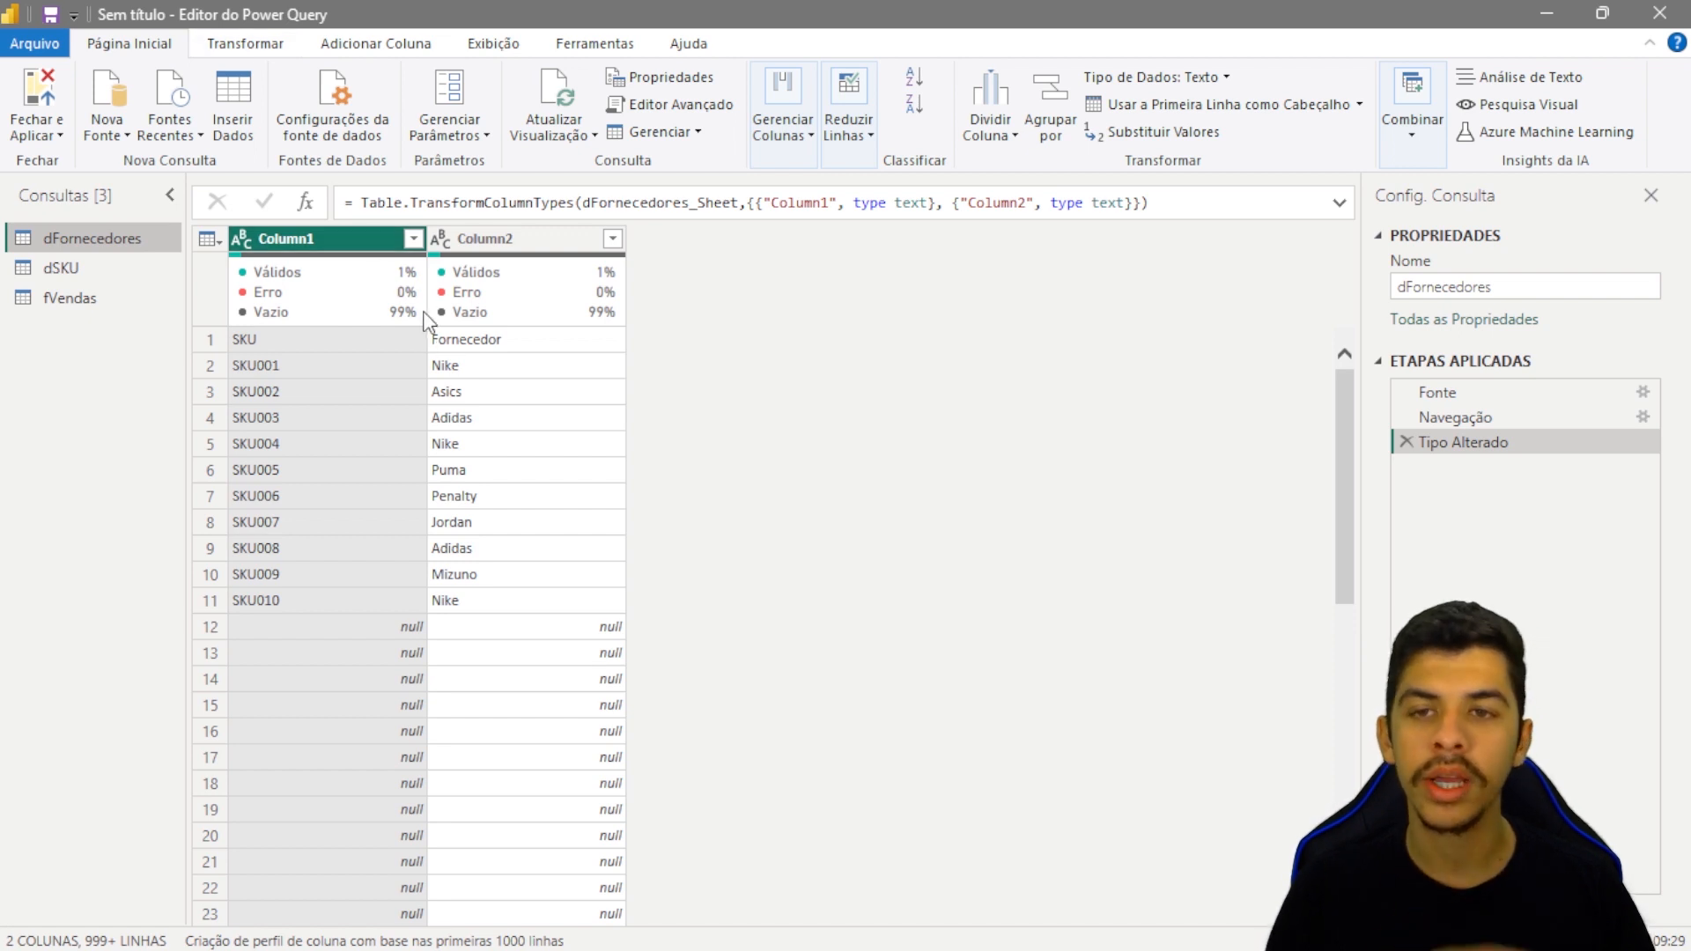
mouse_move(422, 317)
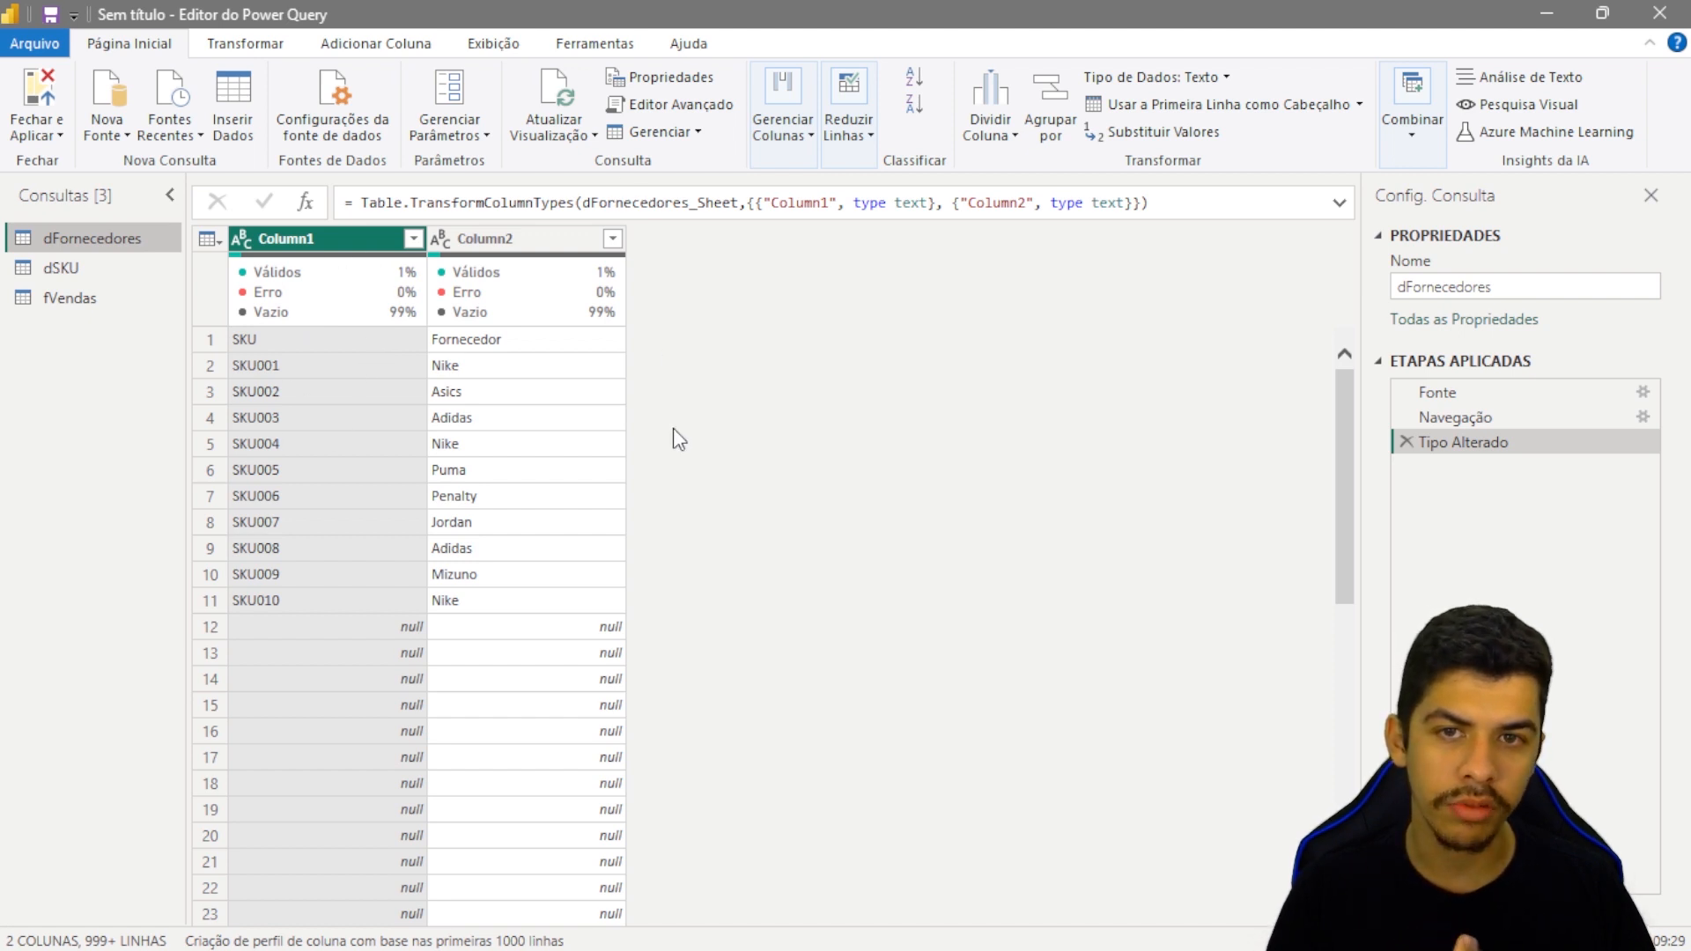
left_click(263, 45)
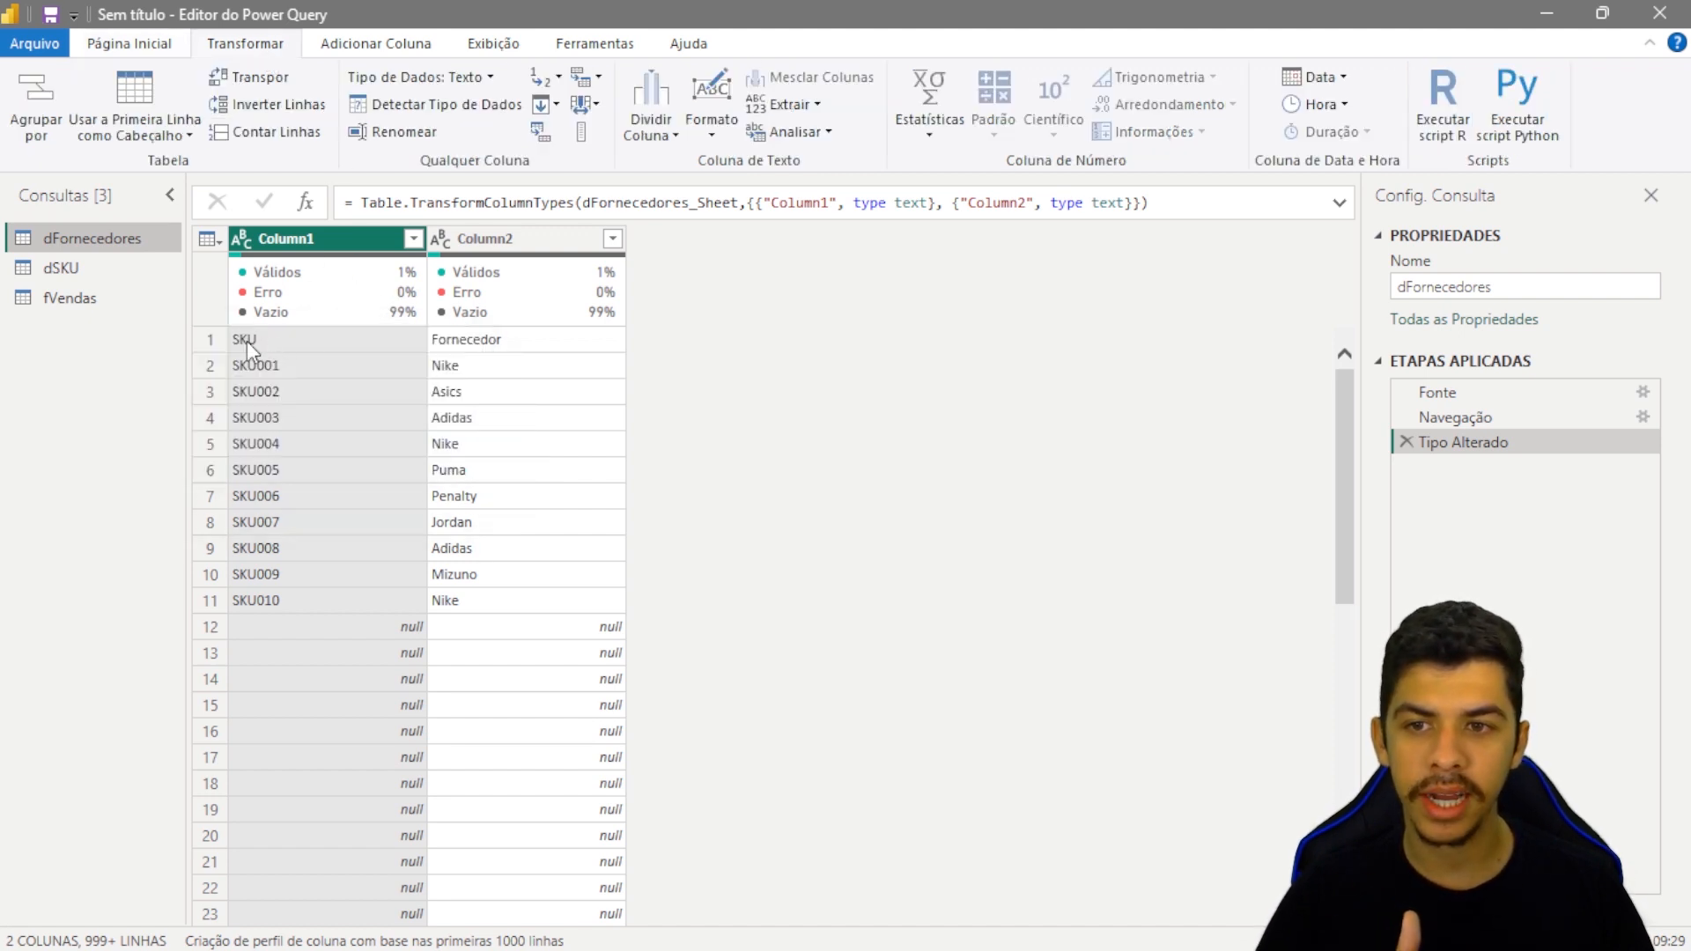
left_click(243, 341)
left_click(491, 340)
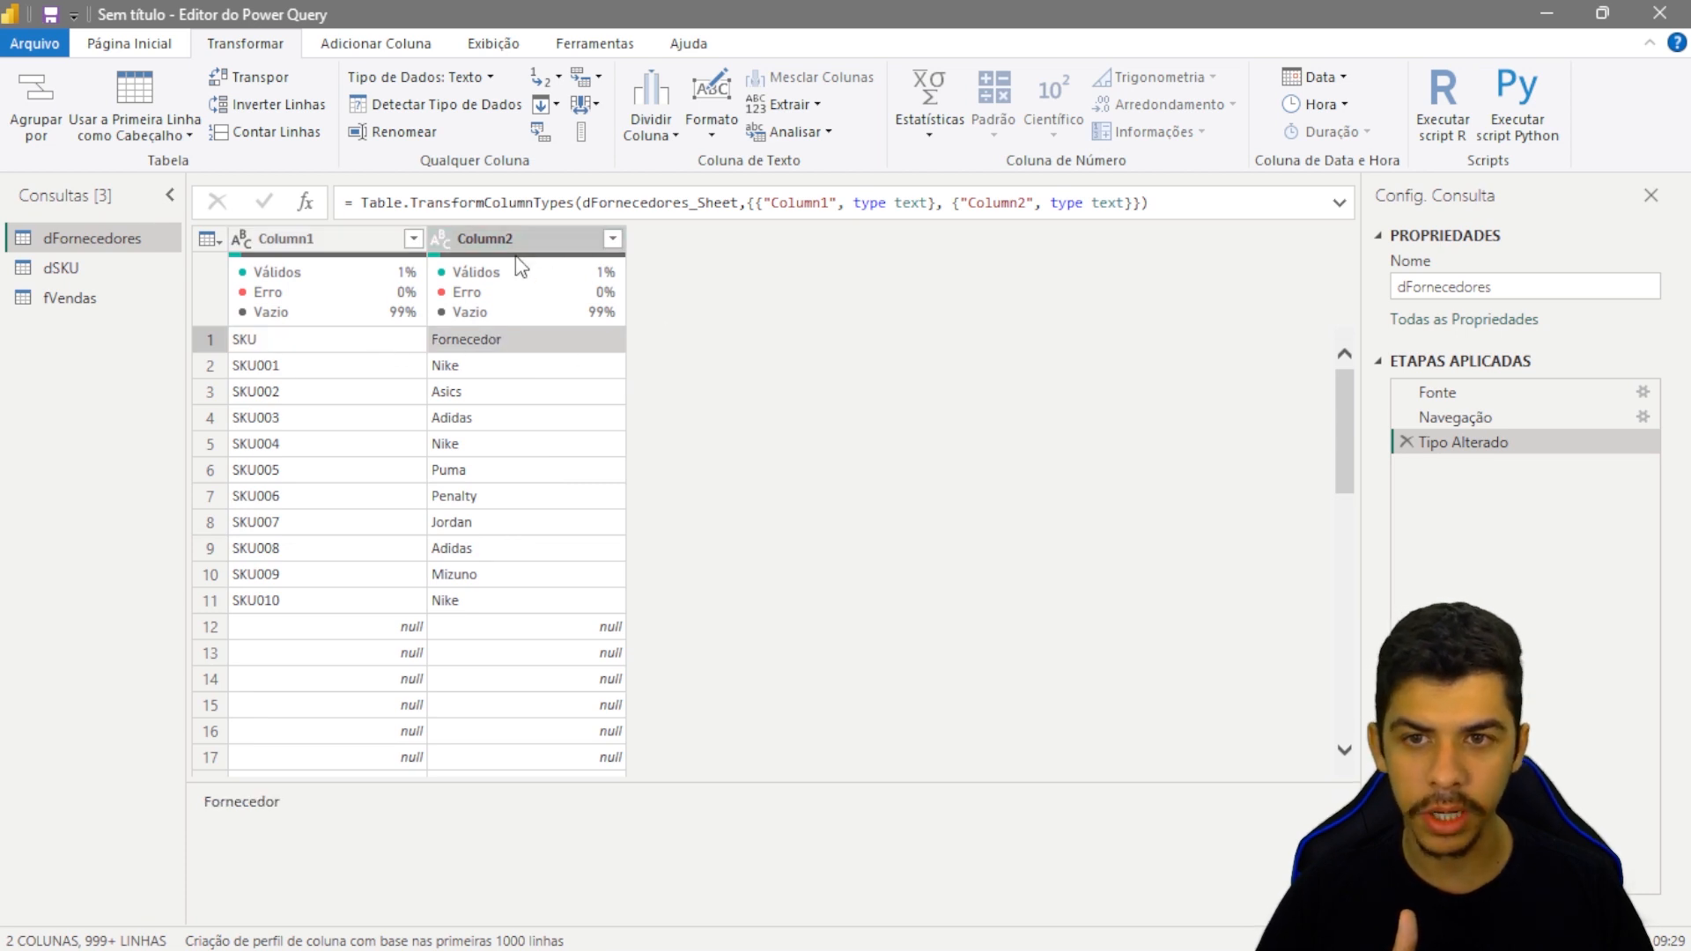
left_click(141, 97)
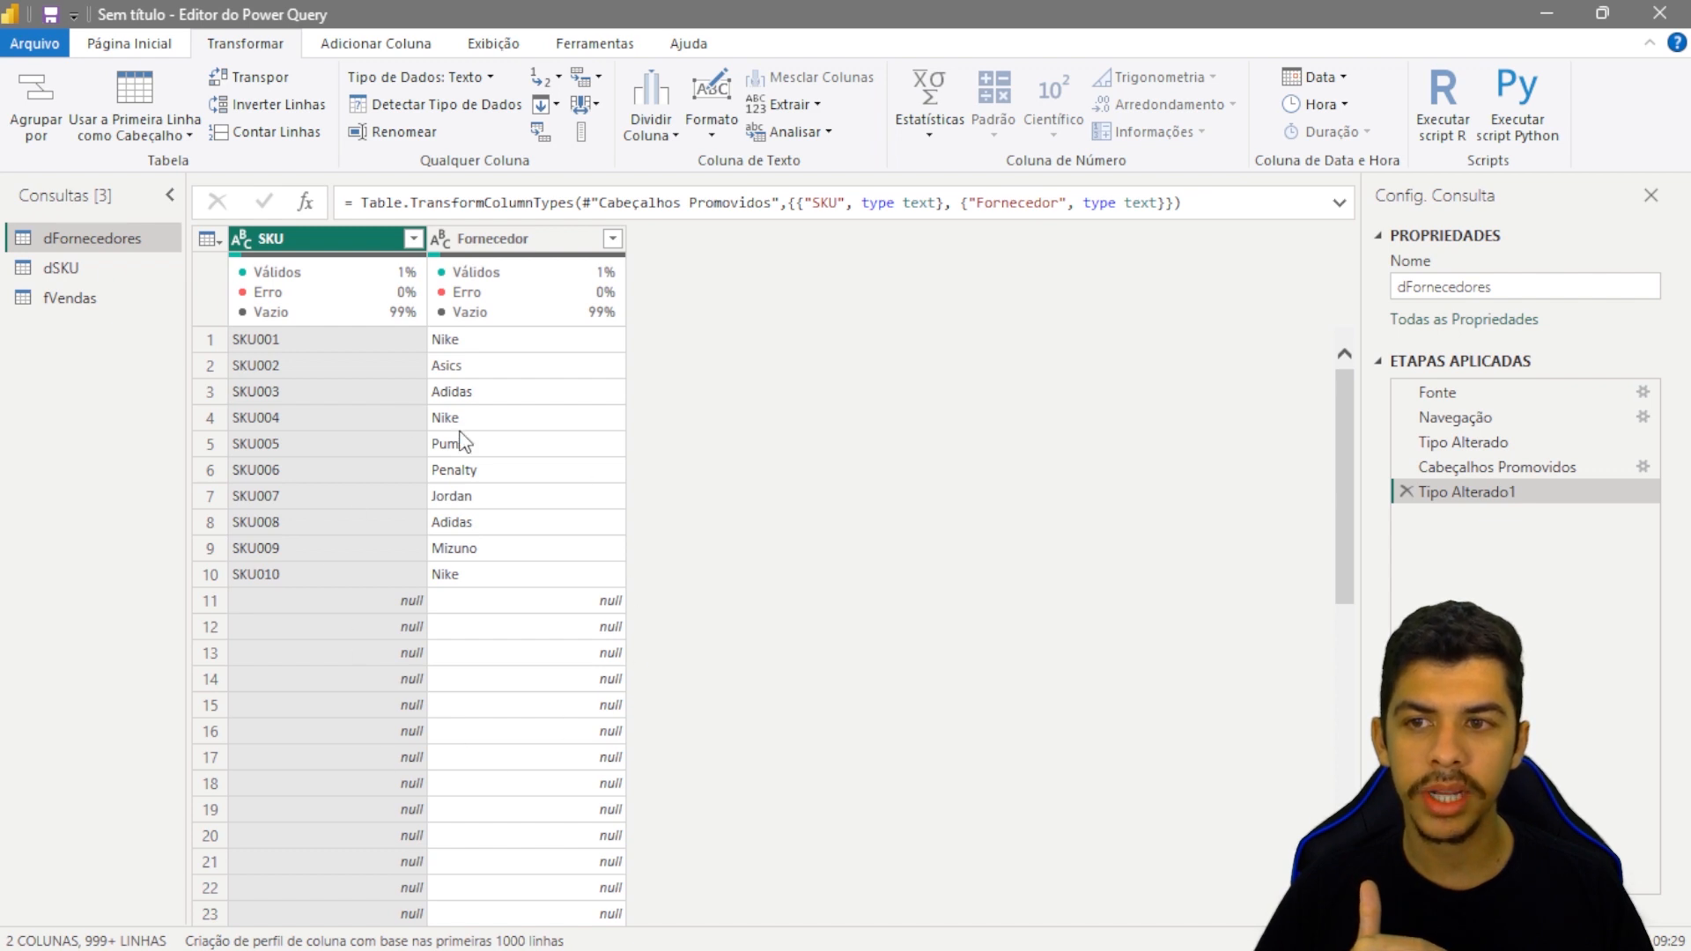
- Check the dFornecedores query for null rows and remove all its blank rows
scroll(449, 563, "down", 15)
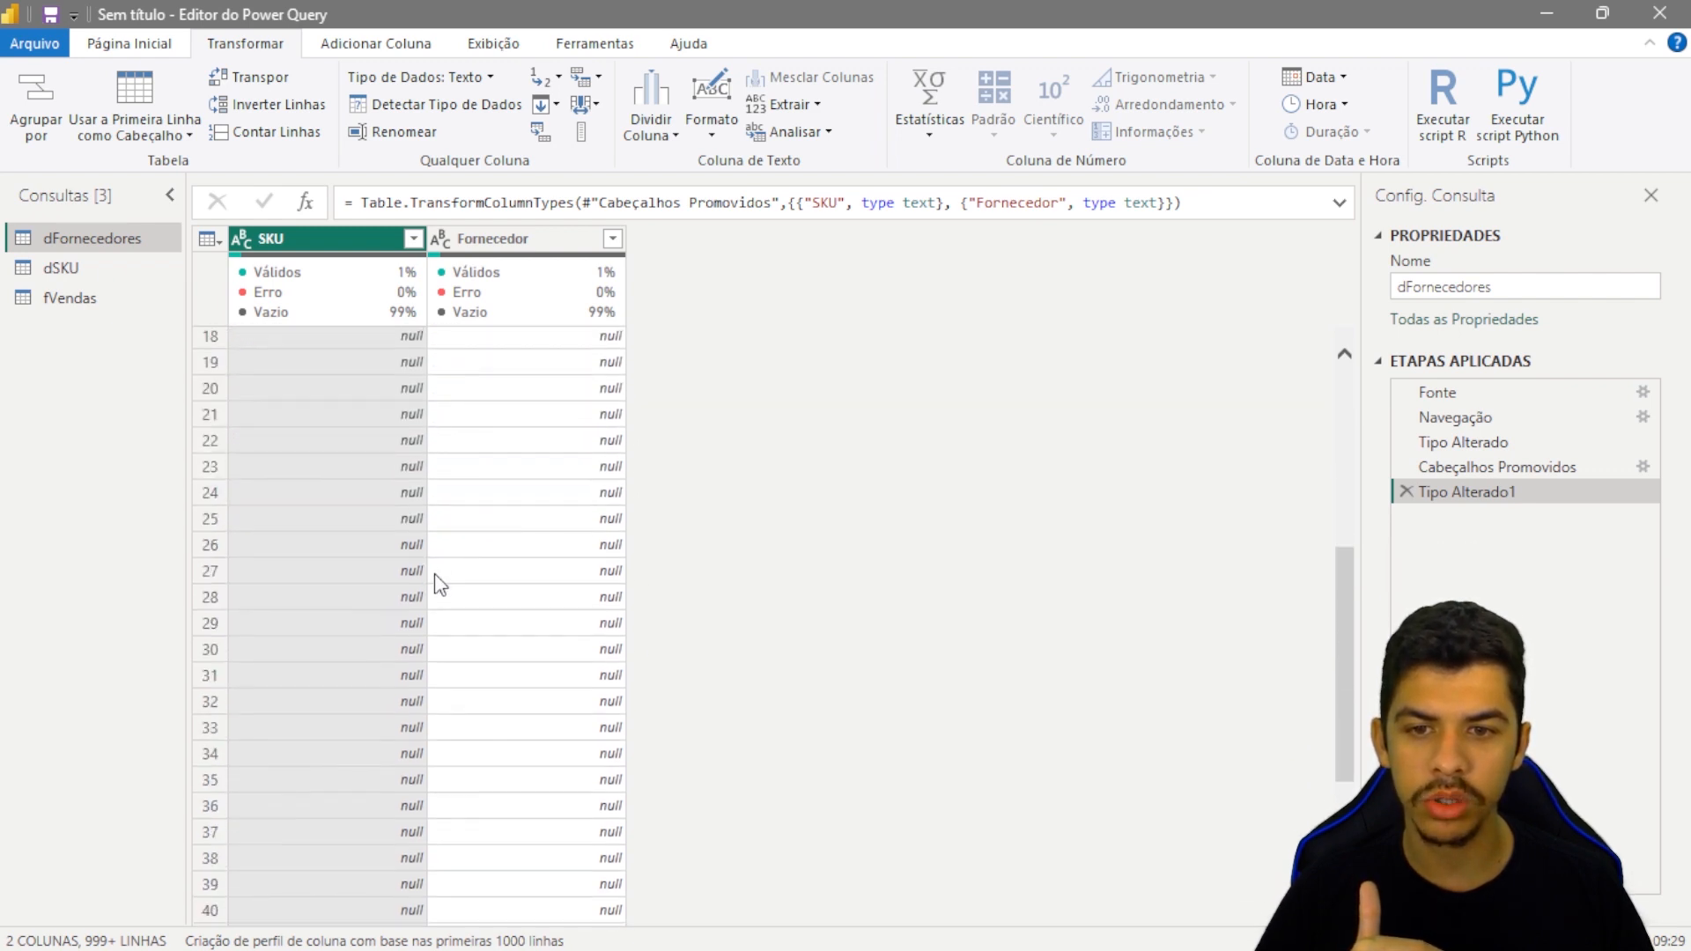
scroll(438, 581, "down", 13)
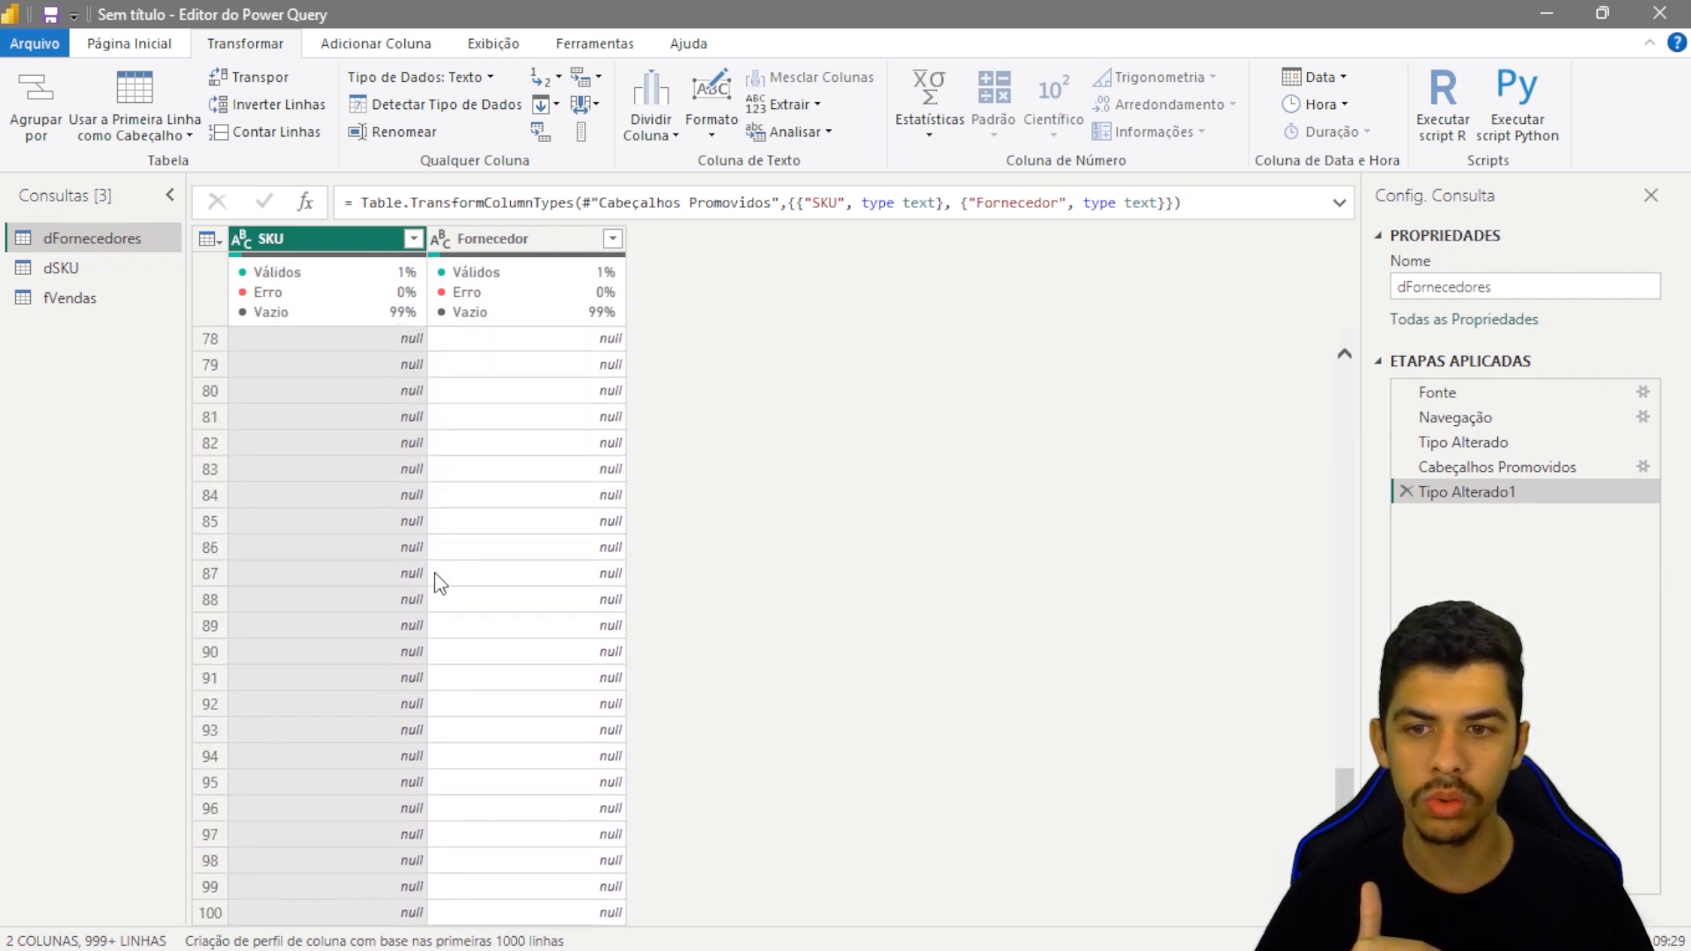
scroll(424, 510, "up", 12)
scroll(417, 504, "up", 15)
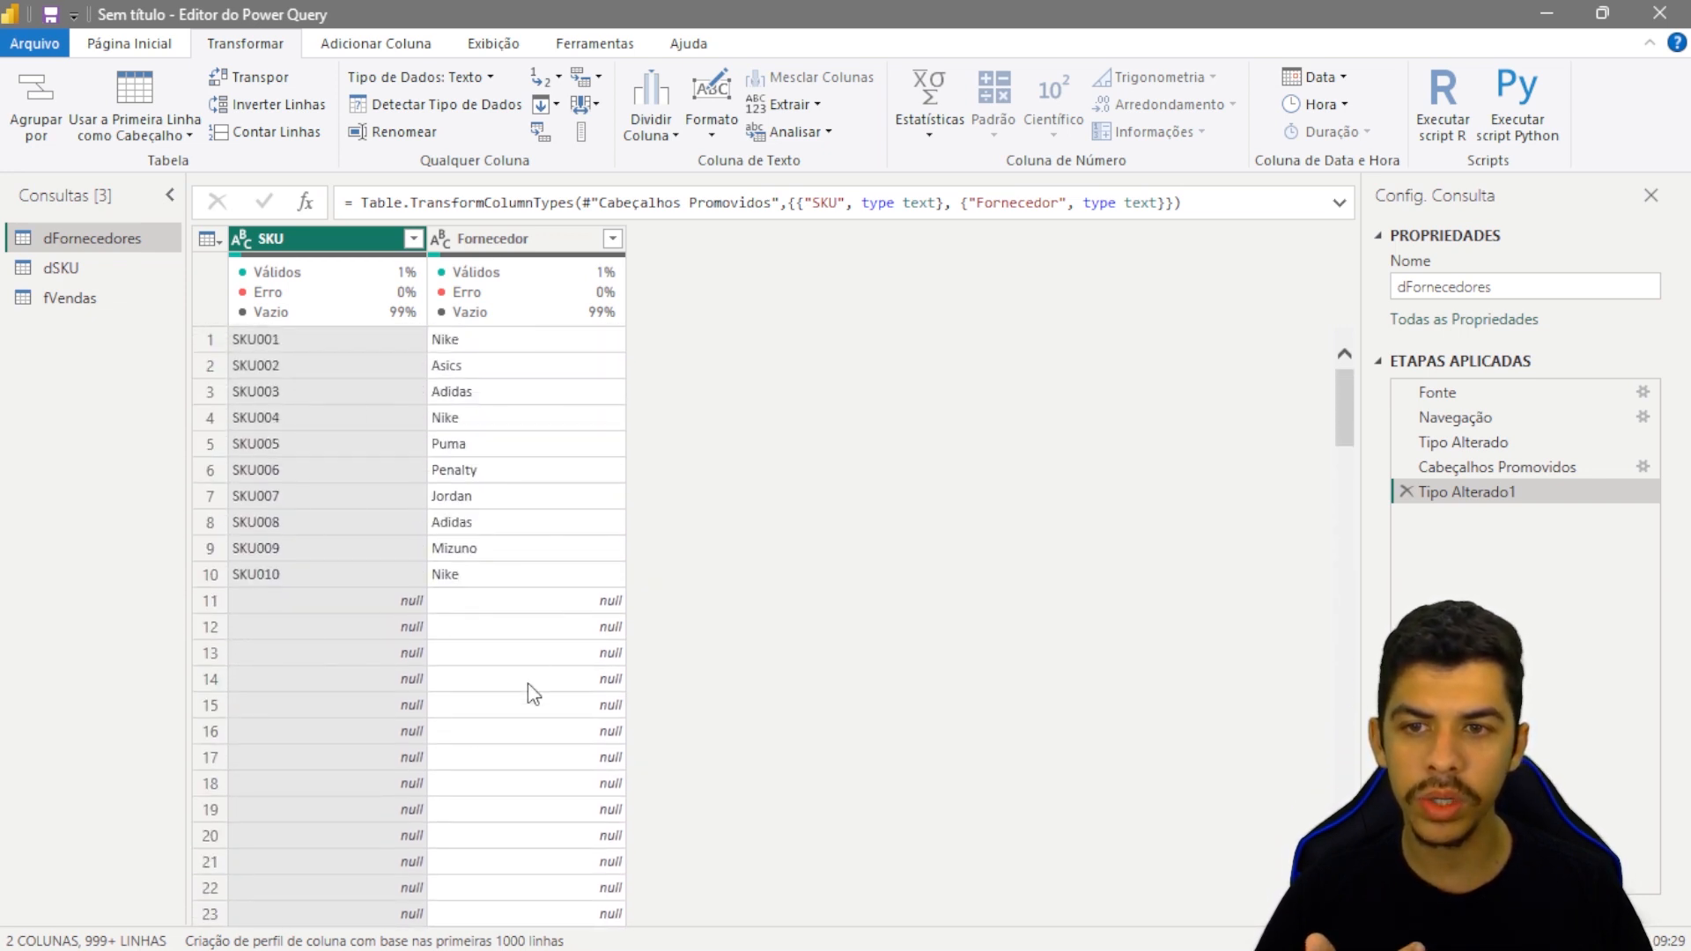
left_click(132, 42)
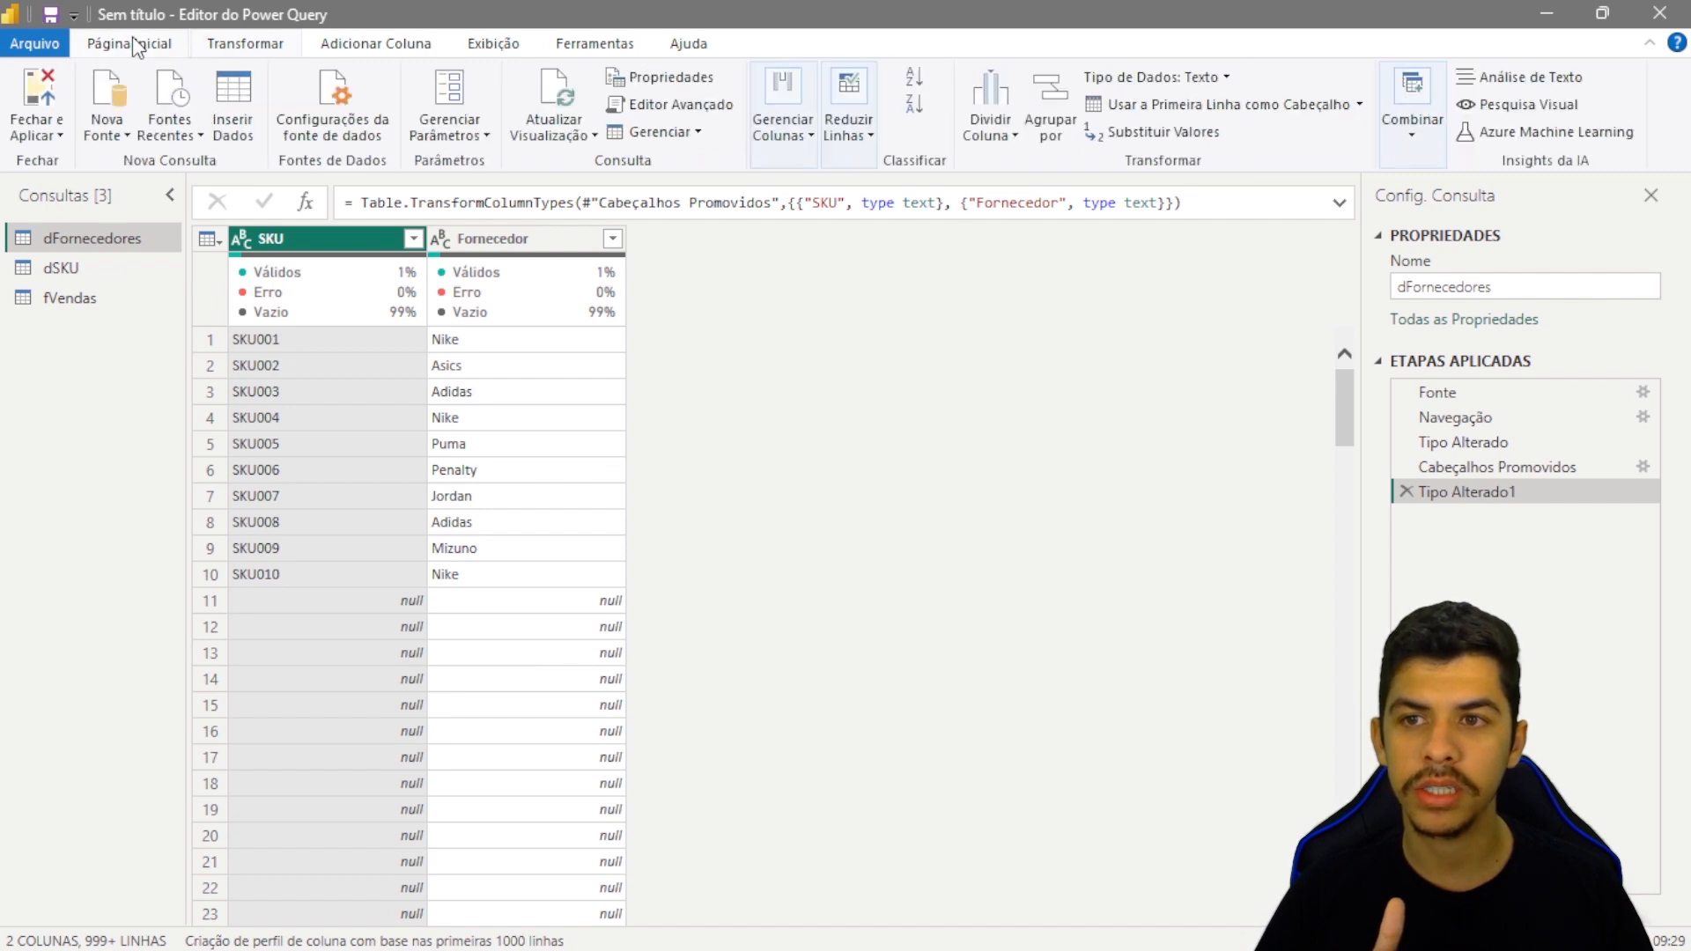
left_click(855, 130)
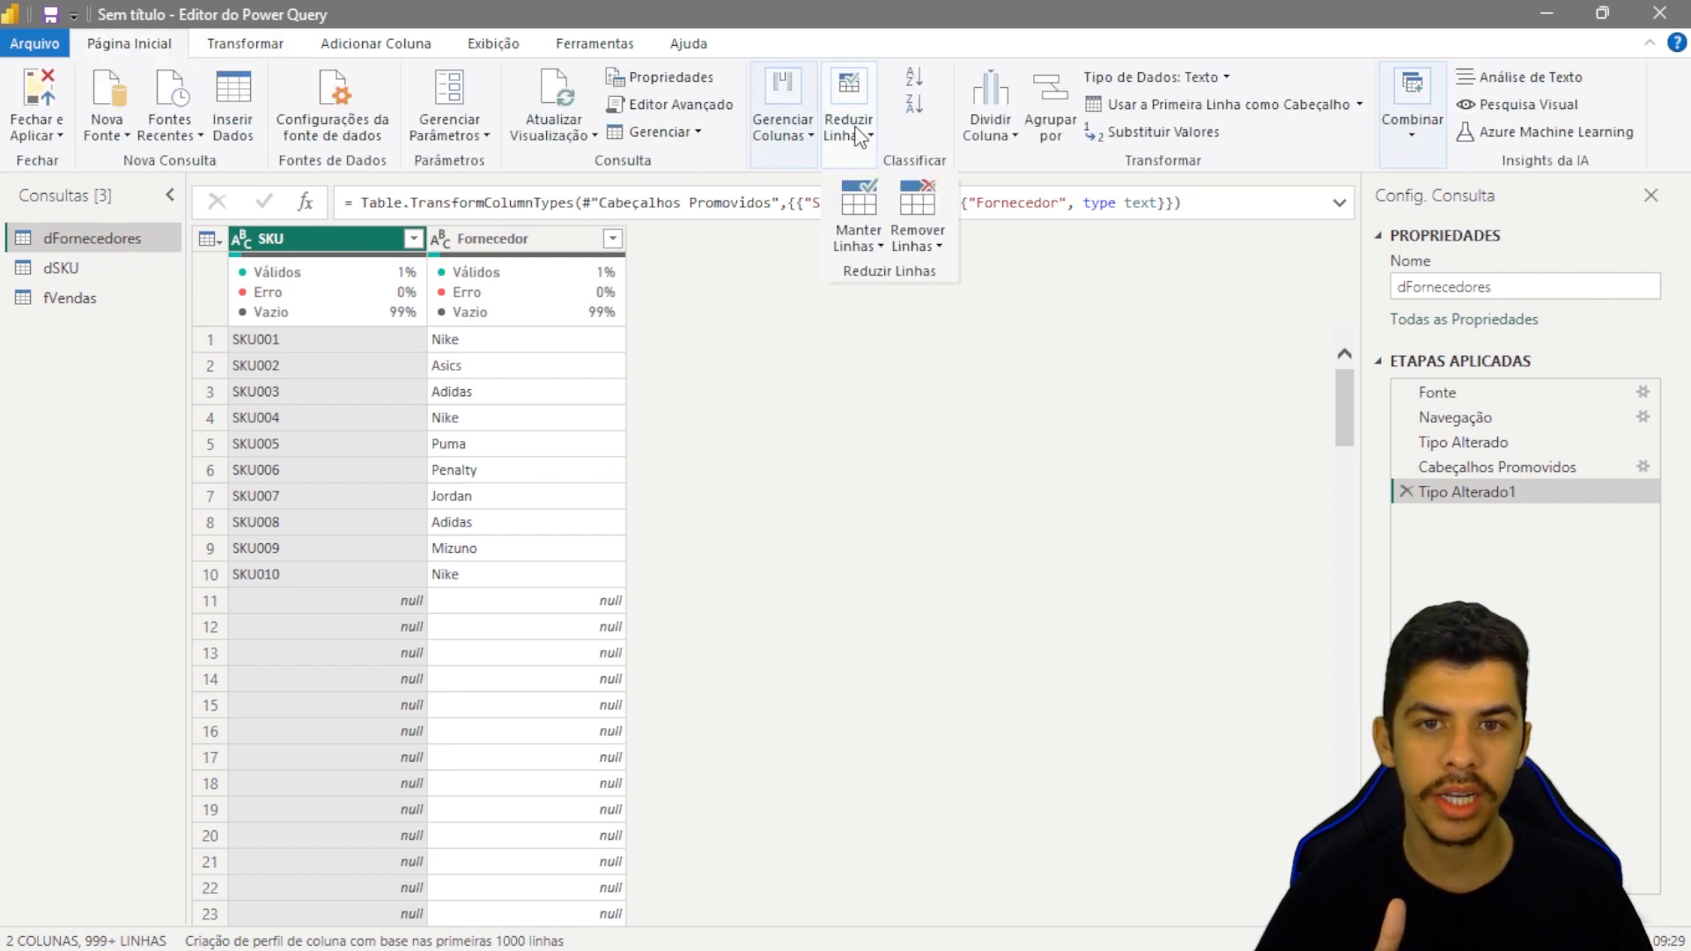
left_click(932, 249)
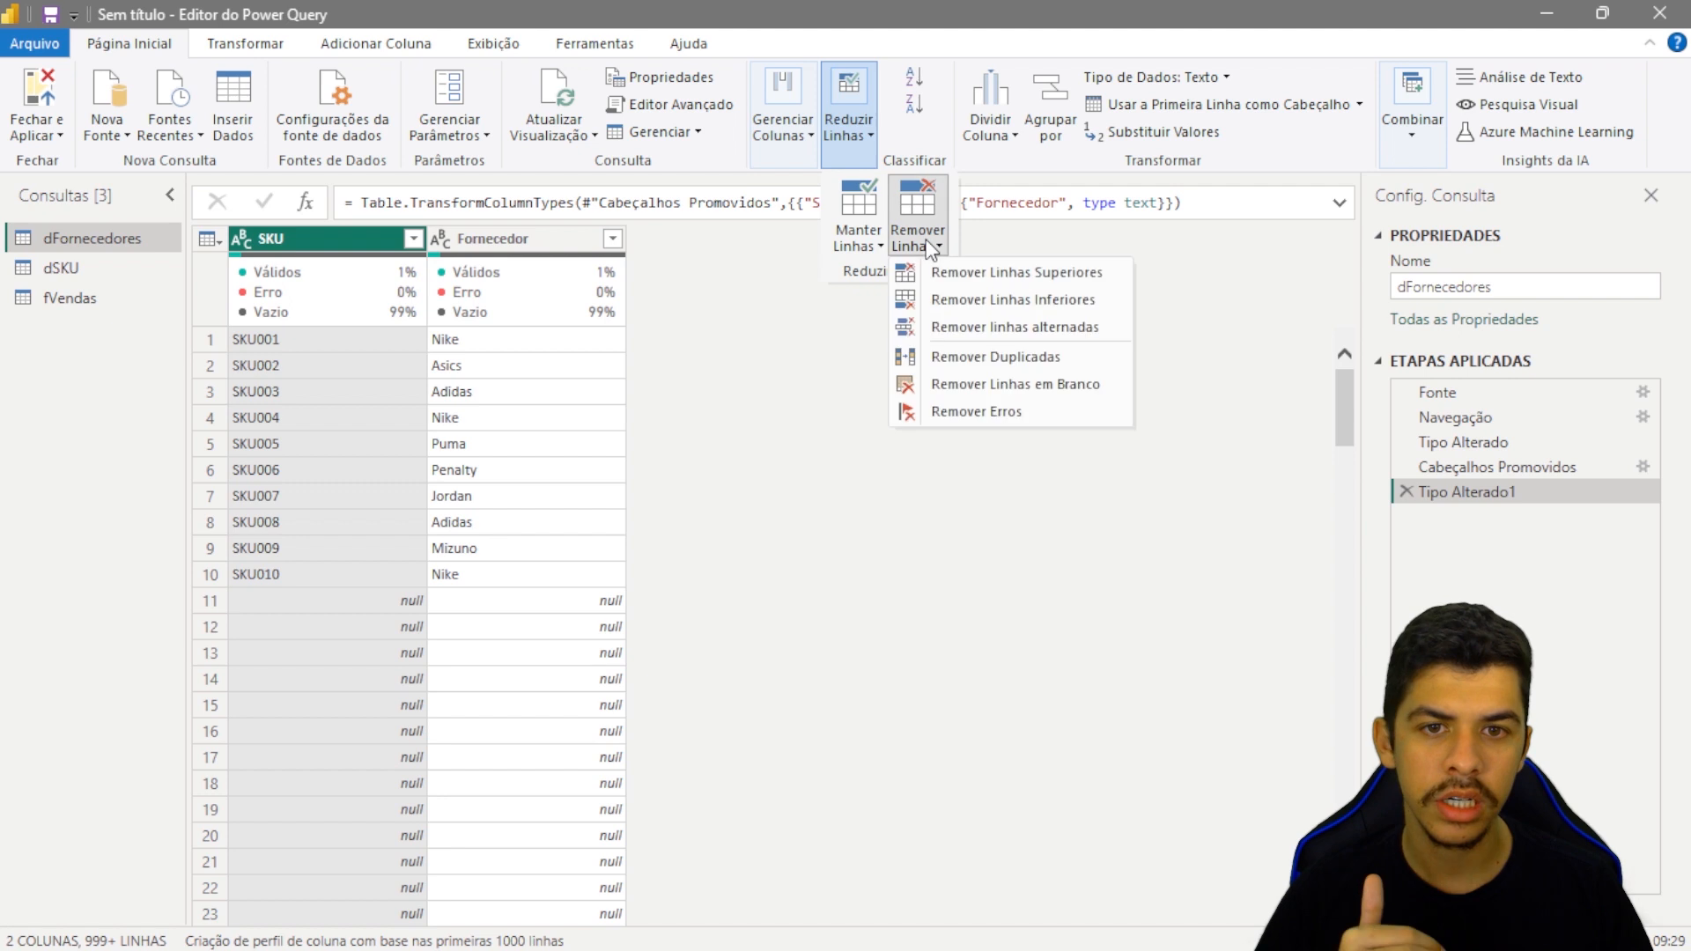
left_click(990, 387)
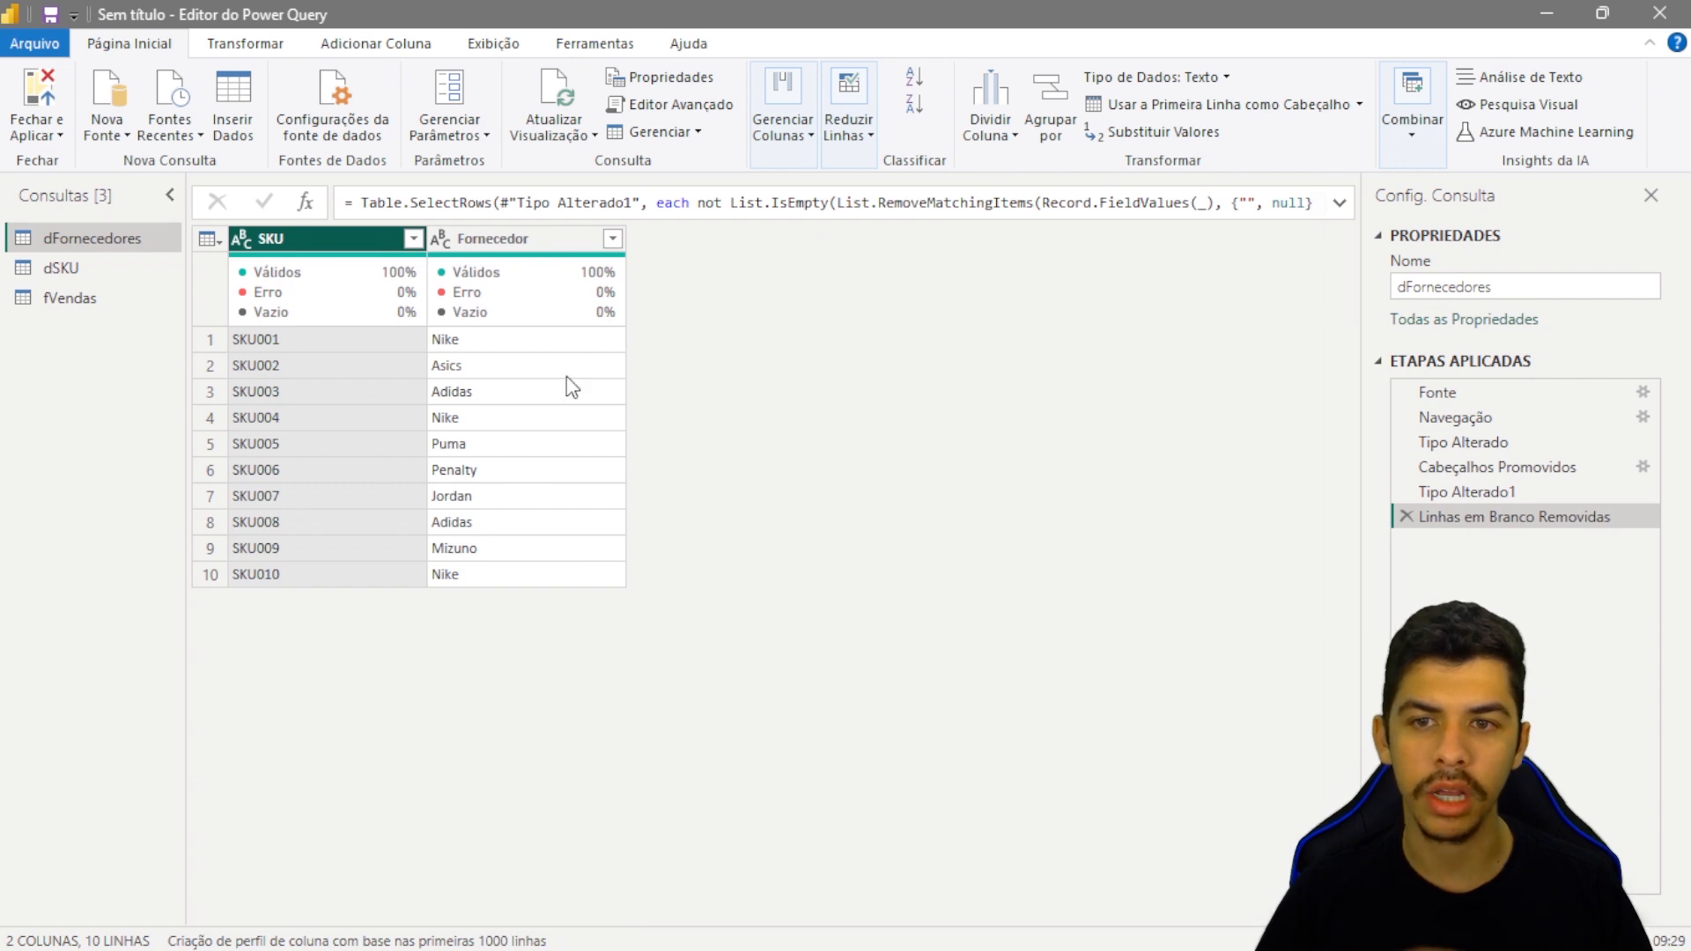
- Remove the blank rows from the dSKU query and promote its first row, SKU and Produto, to column headers
left_click(66, 266)
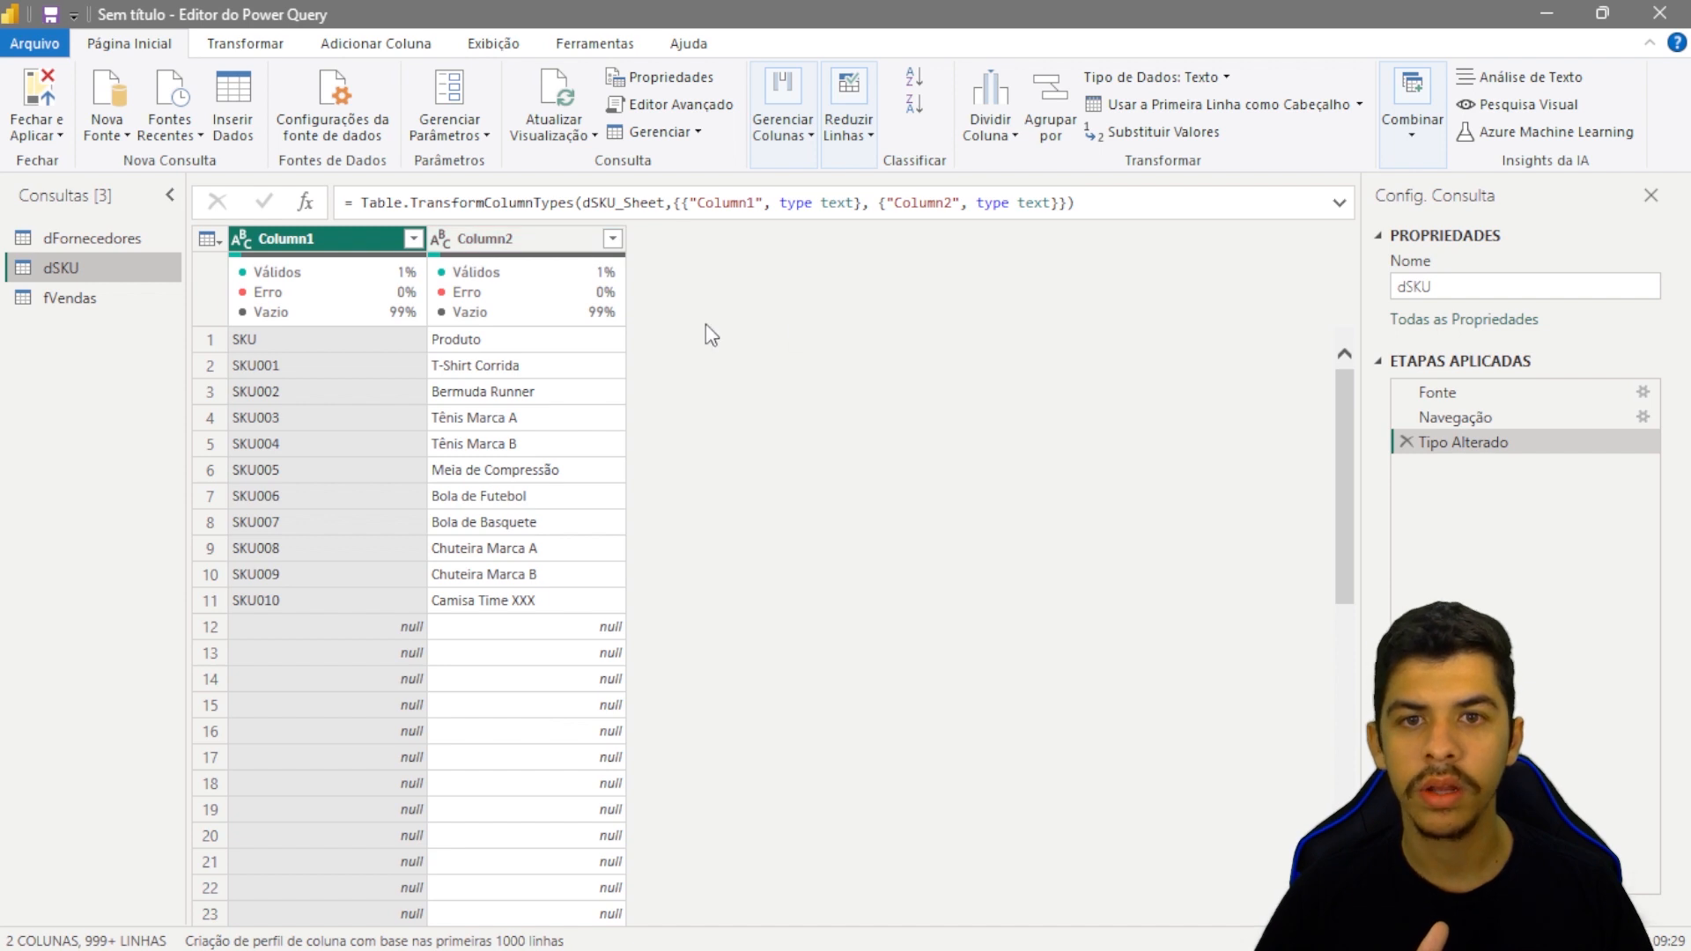
left_click(848, 136)
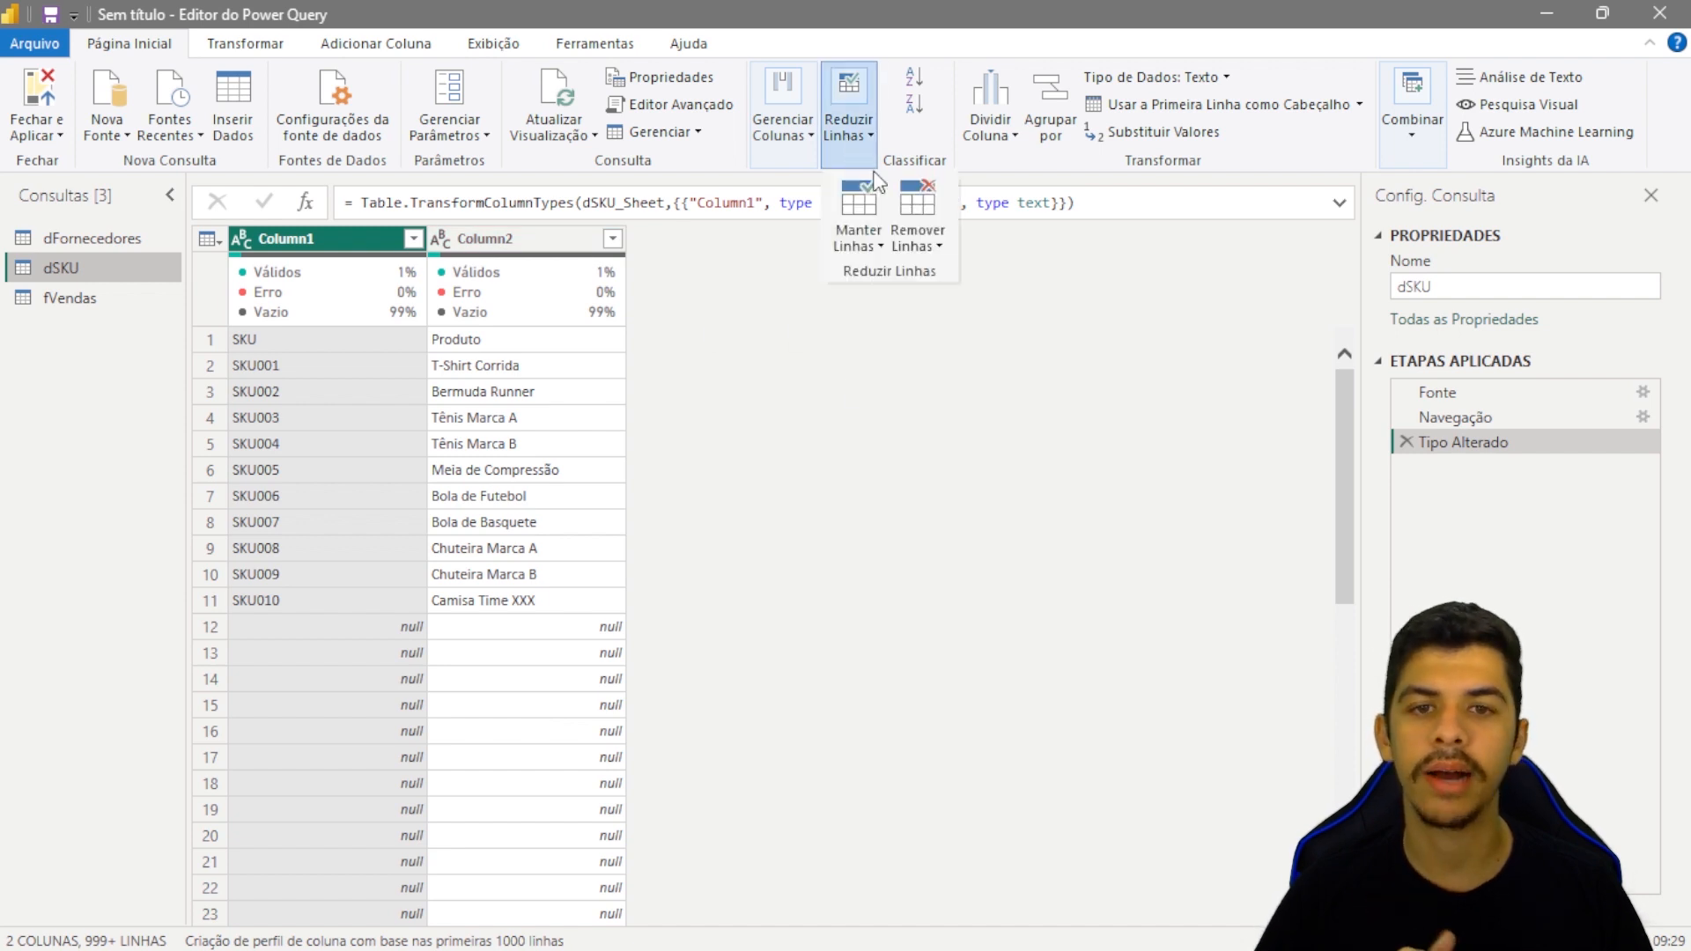
left_click(928, 243)
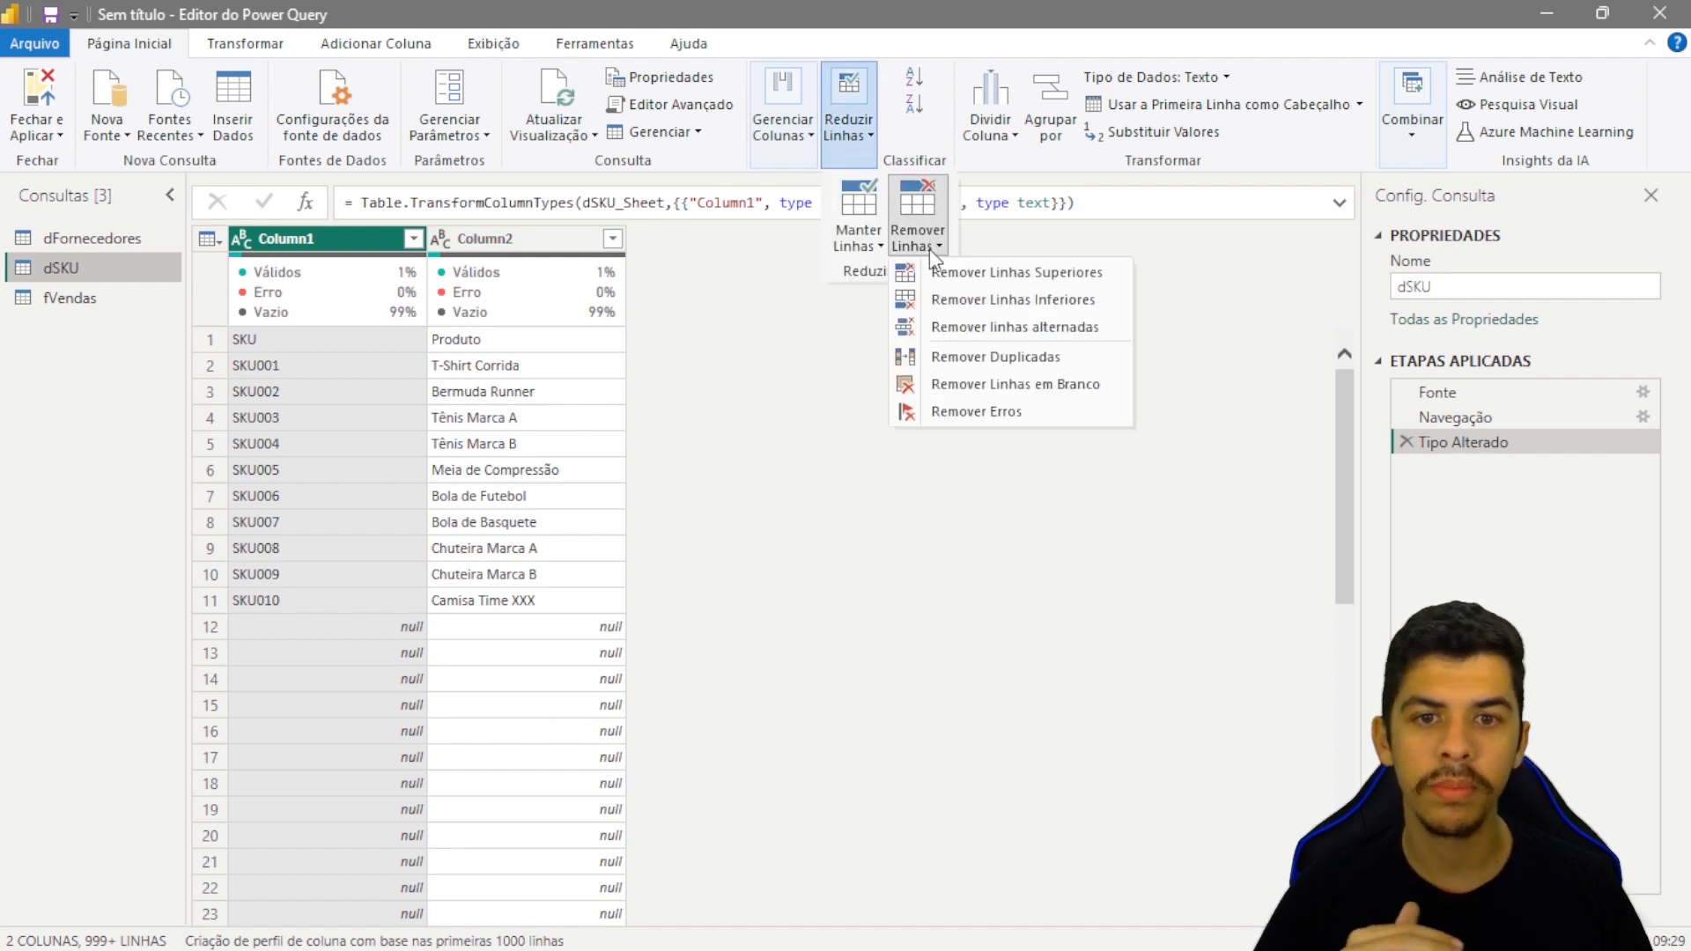
left_click(997, 385)
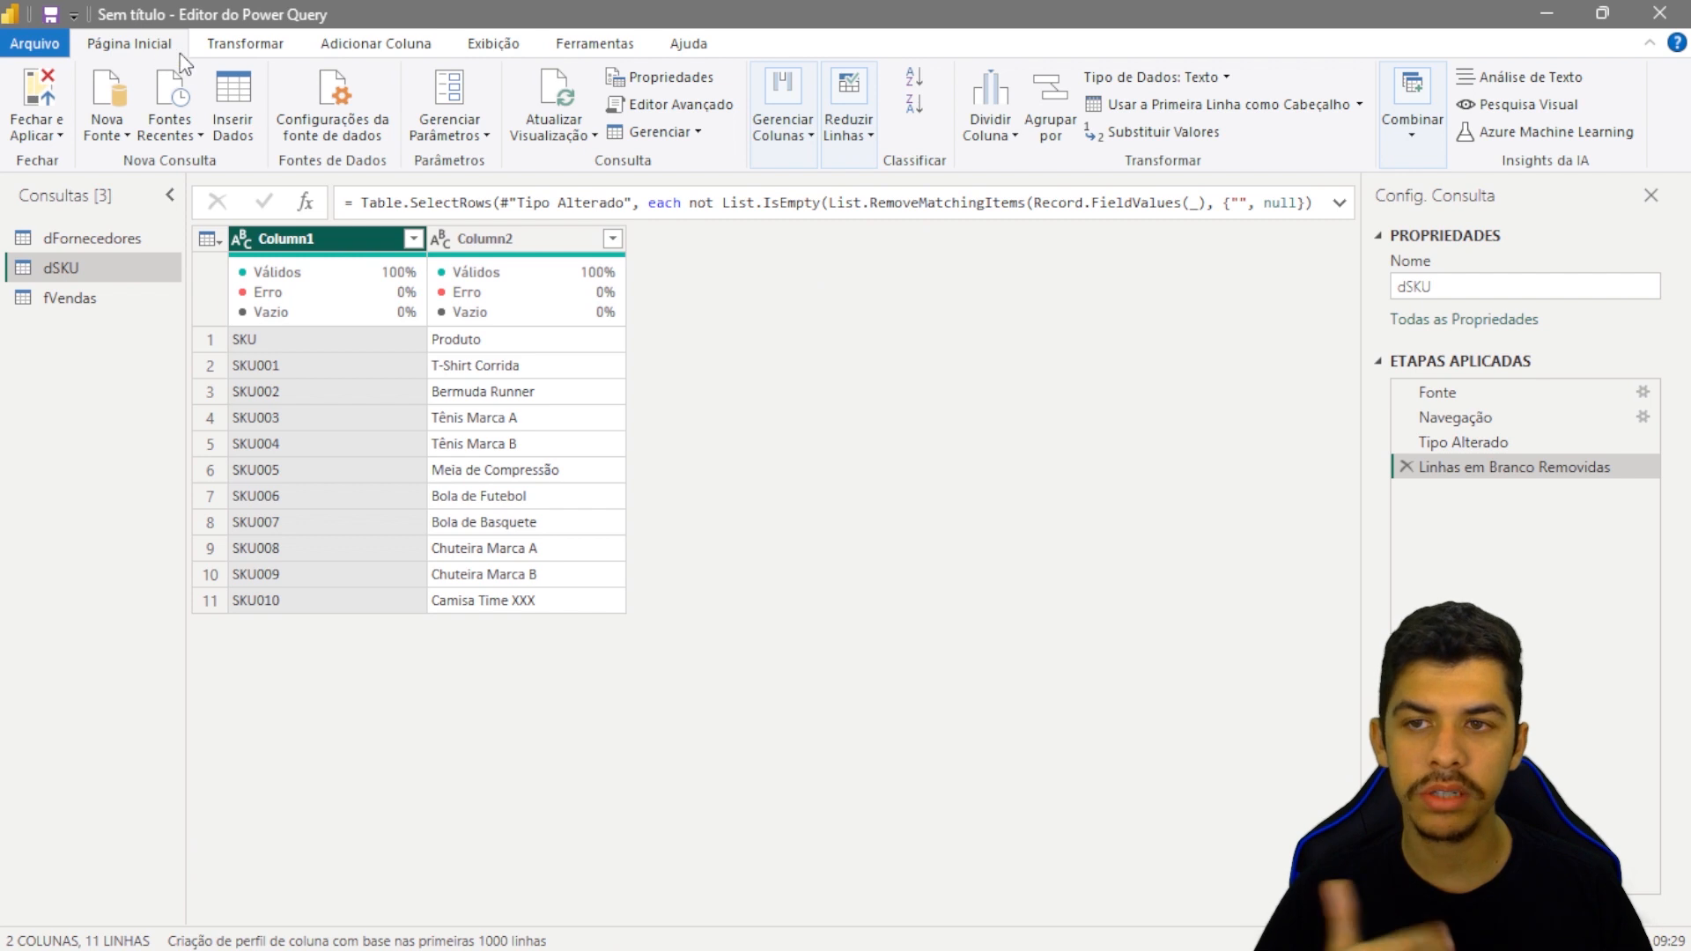
left_click(1204, 108)
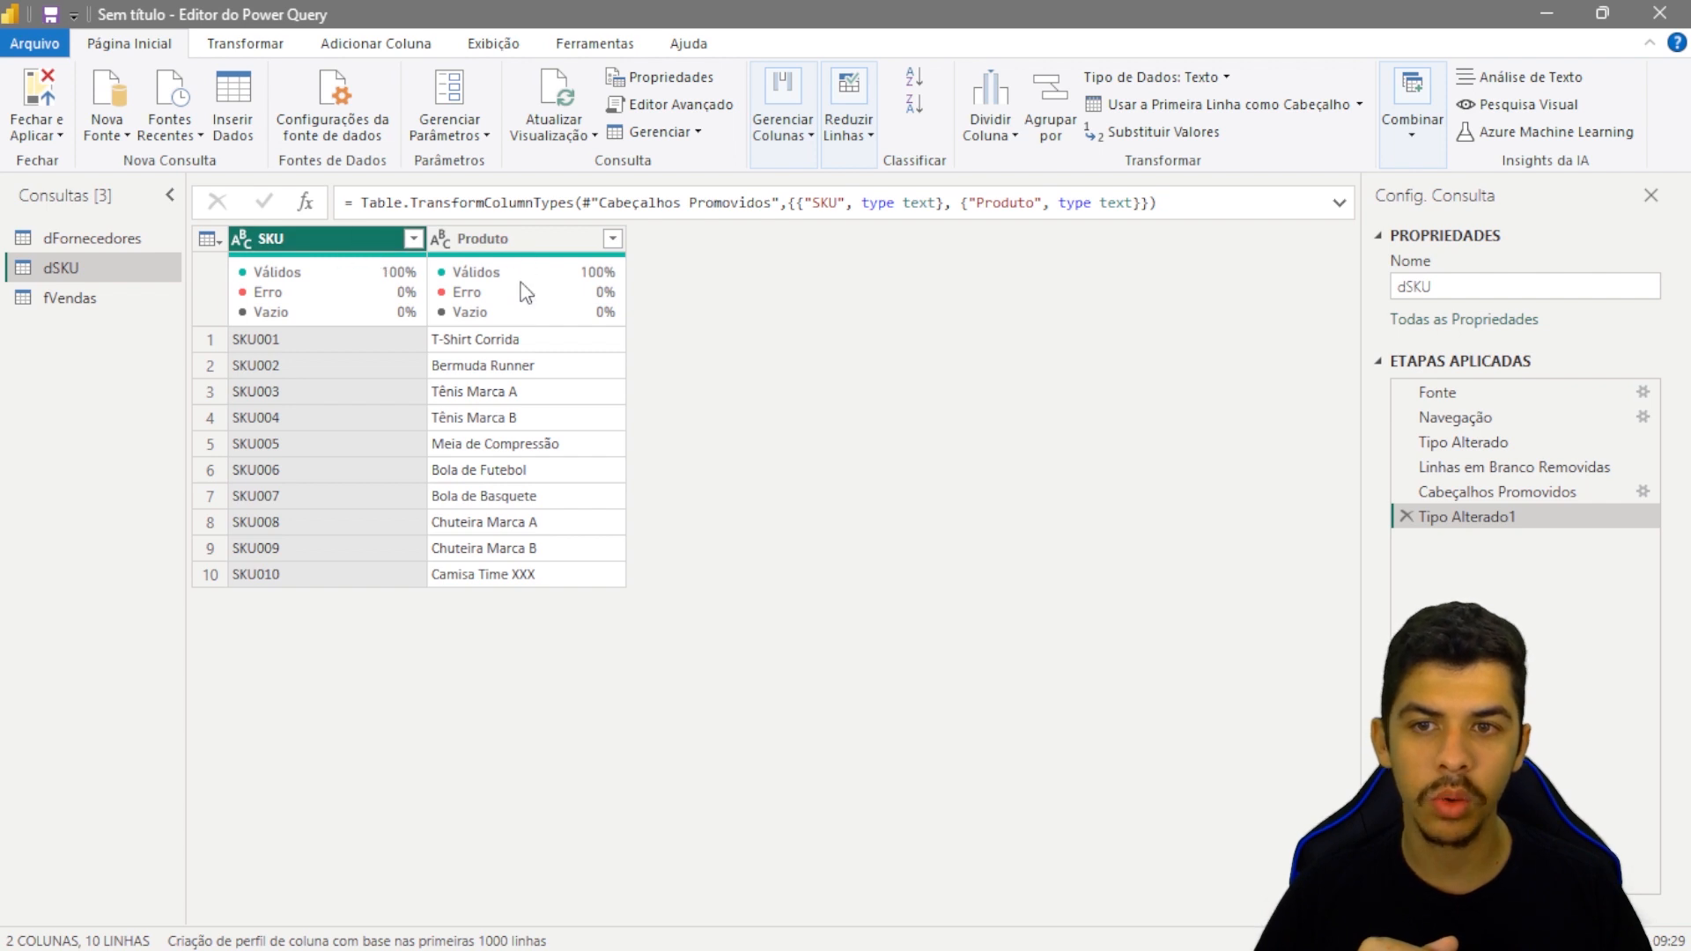
left_click(97, 237)
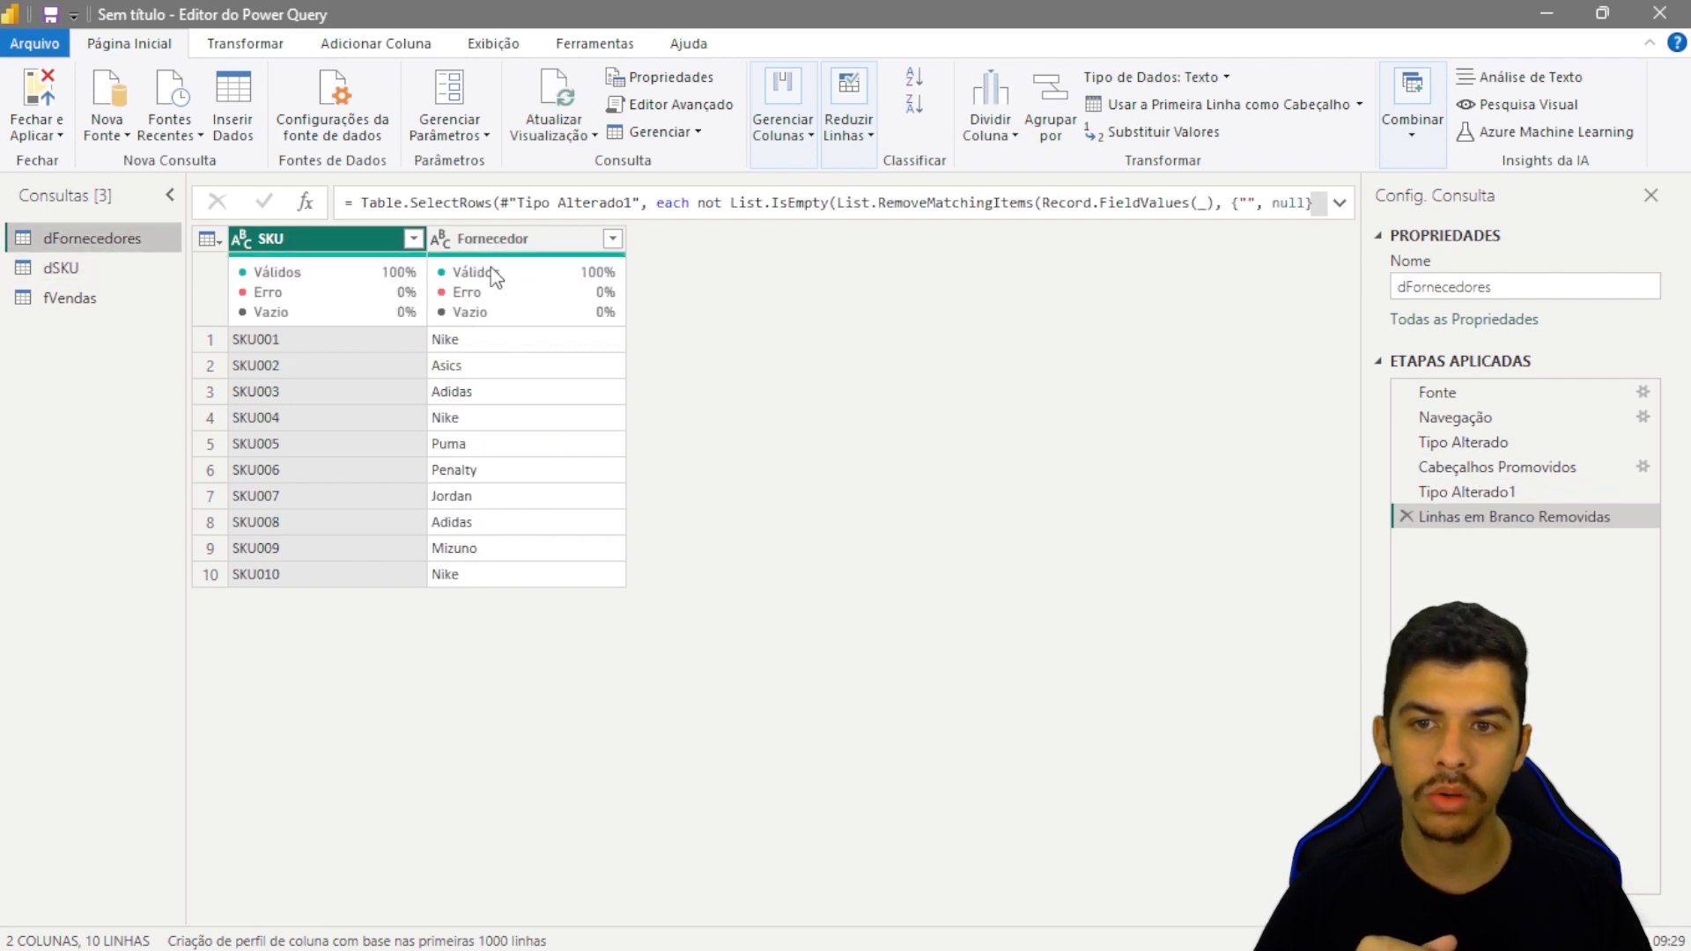
- Remove the empty Column10 and Column11 together from the fVendas query
left_click(74, 290)
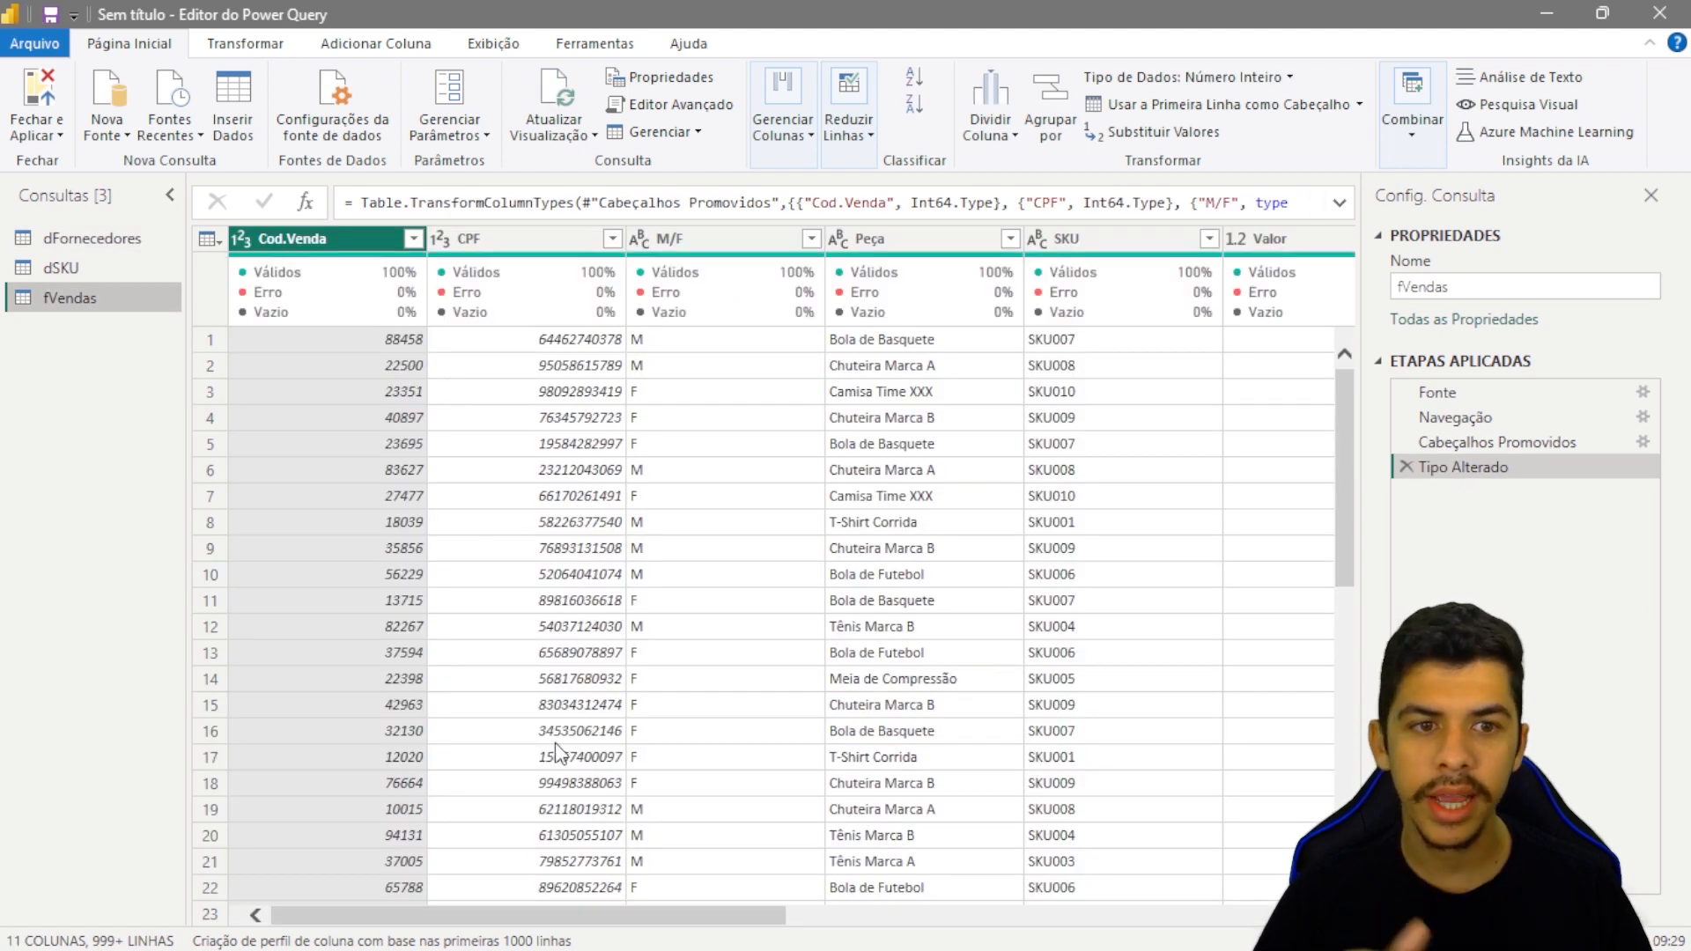
left_click_drag(537, 921, 1094, 907)
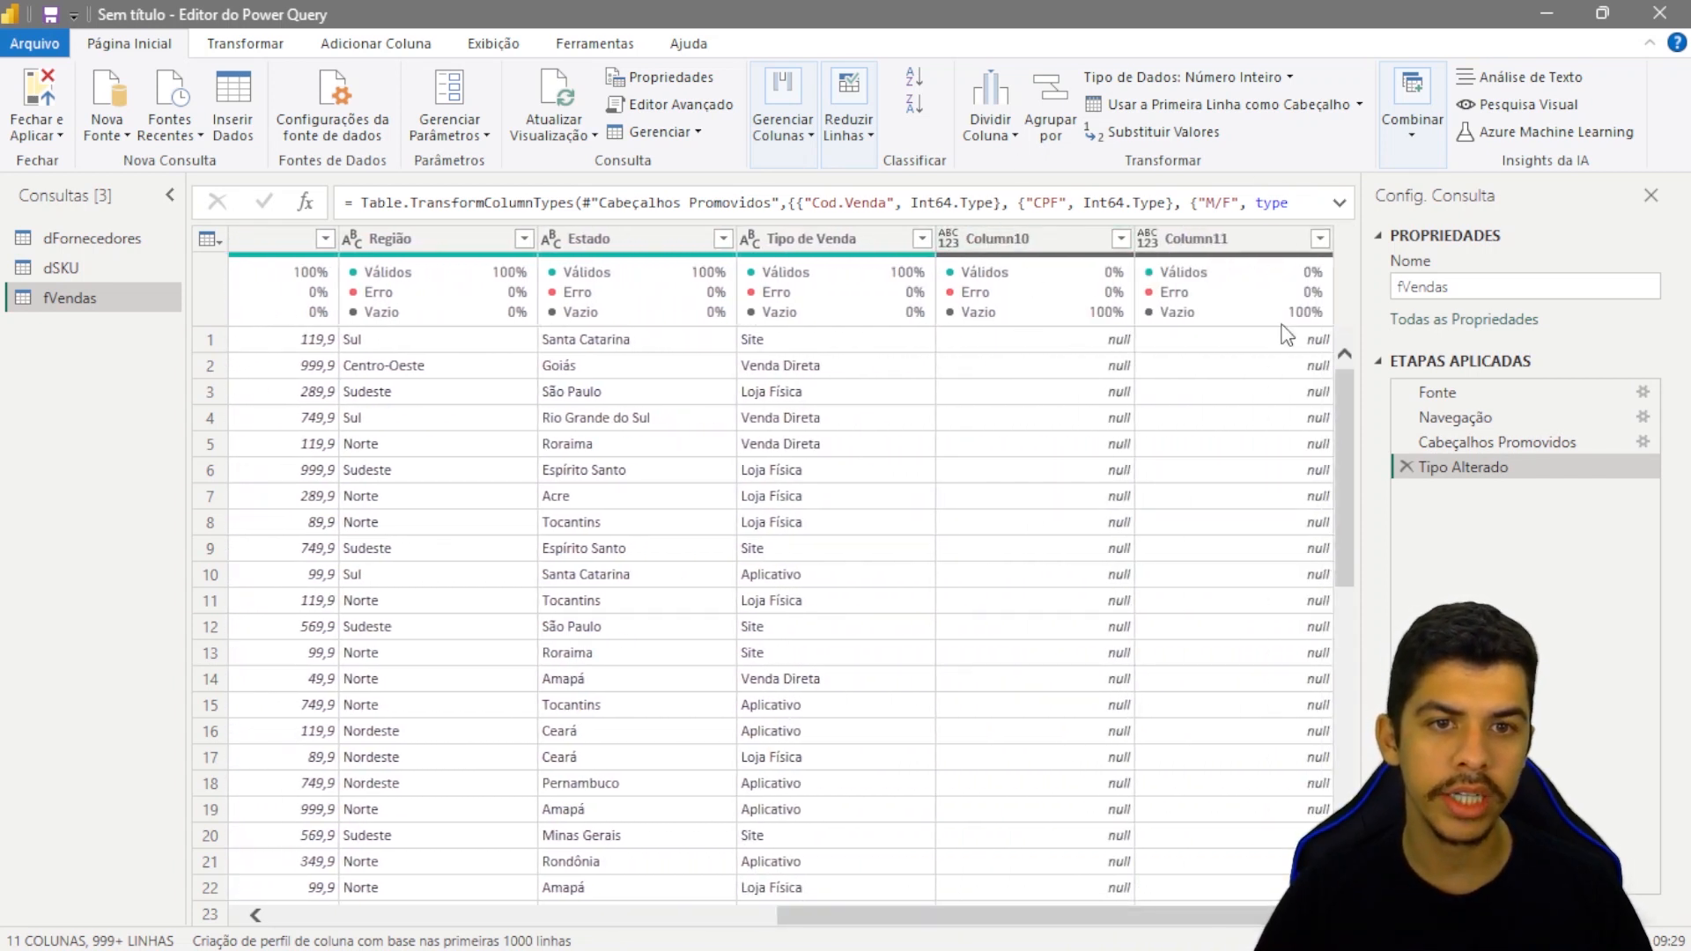
left_click(1061, 245)
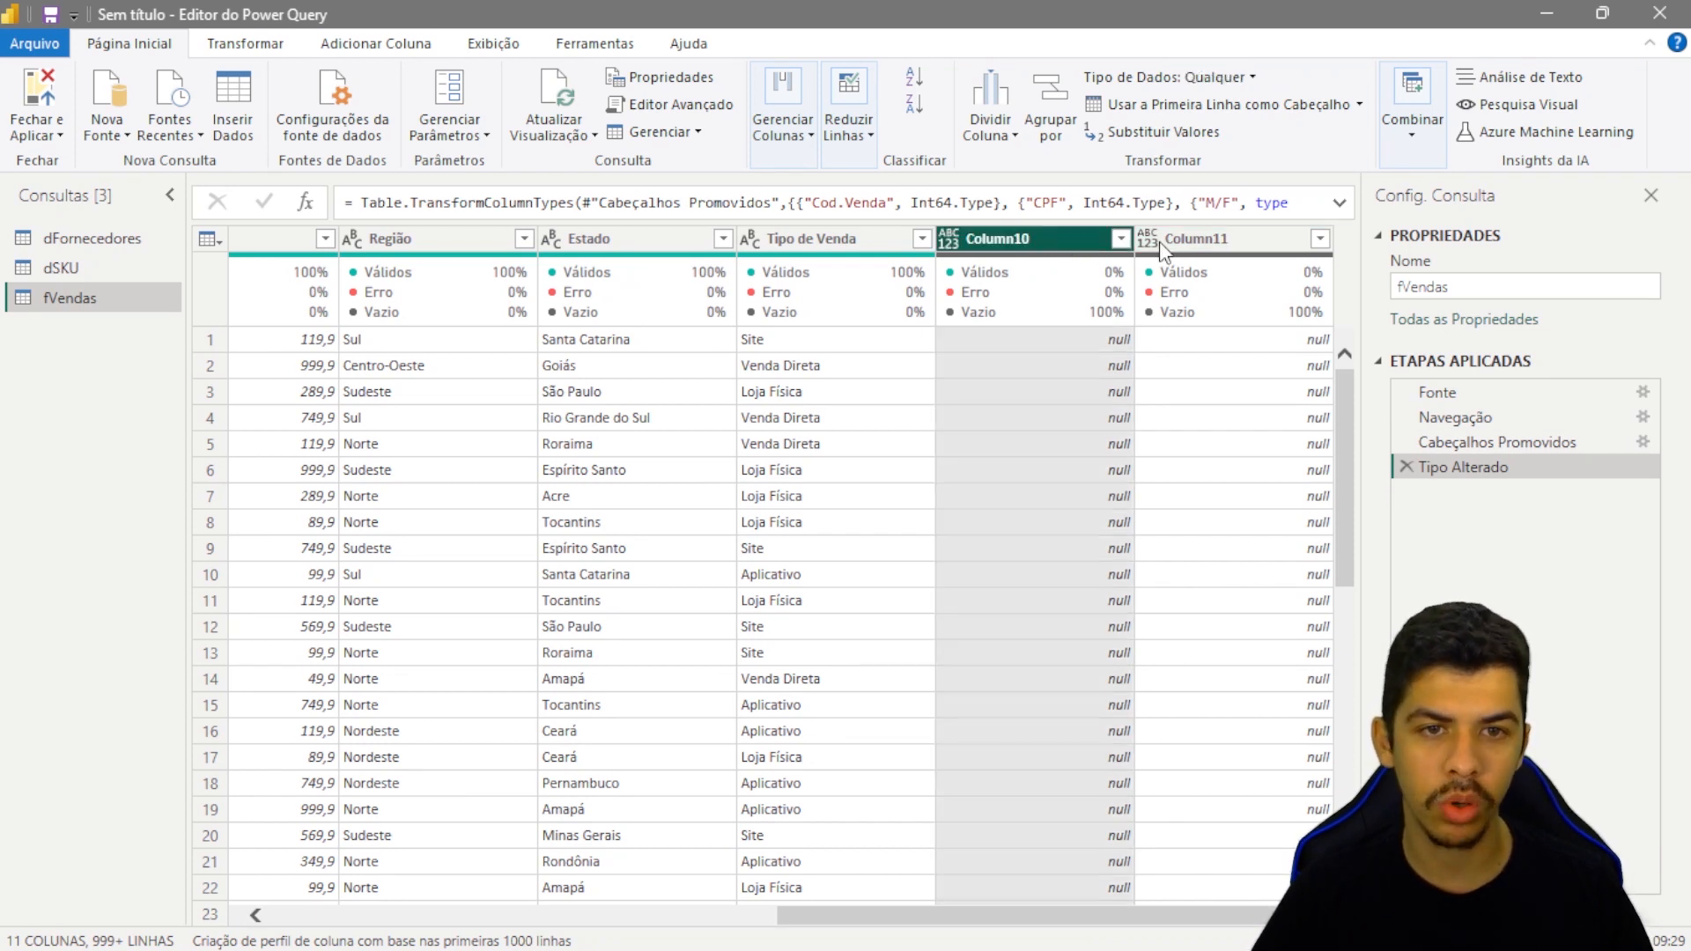
left_click(1206, 242, "shift")
left_click(1056, 257)
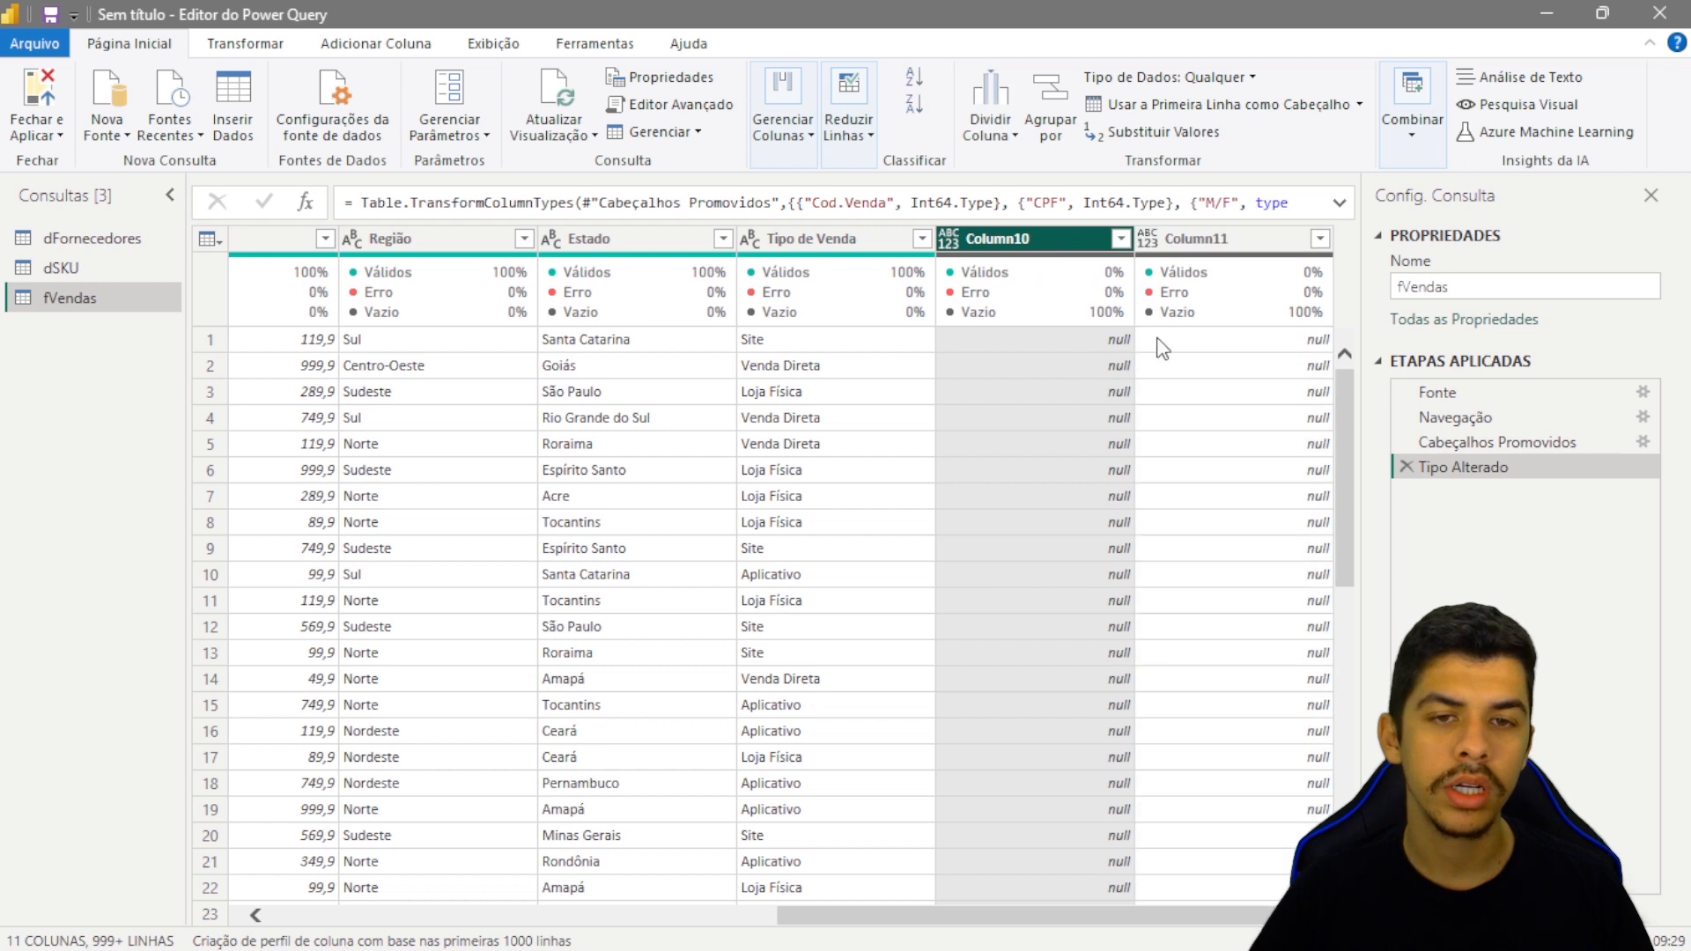
mouse_move(1080, 274)
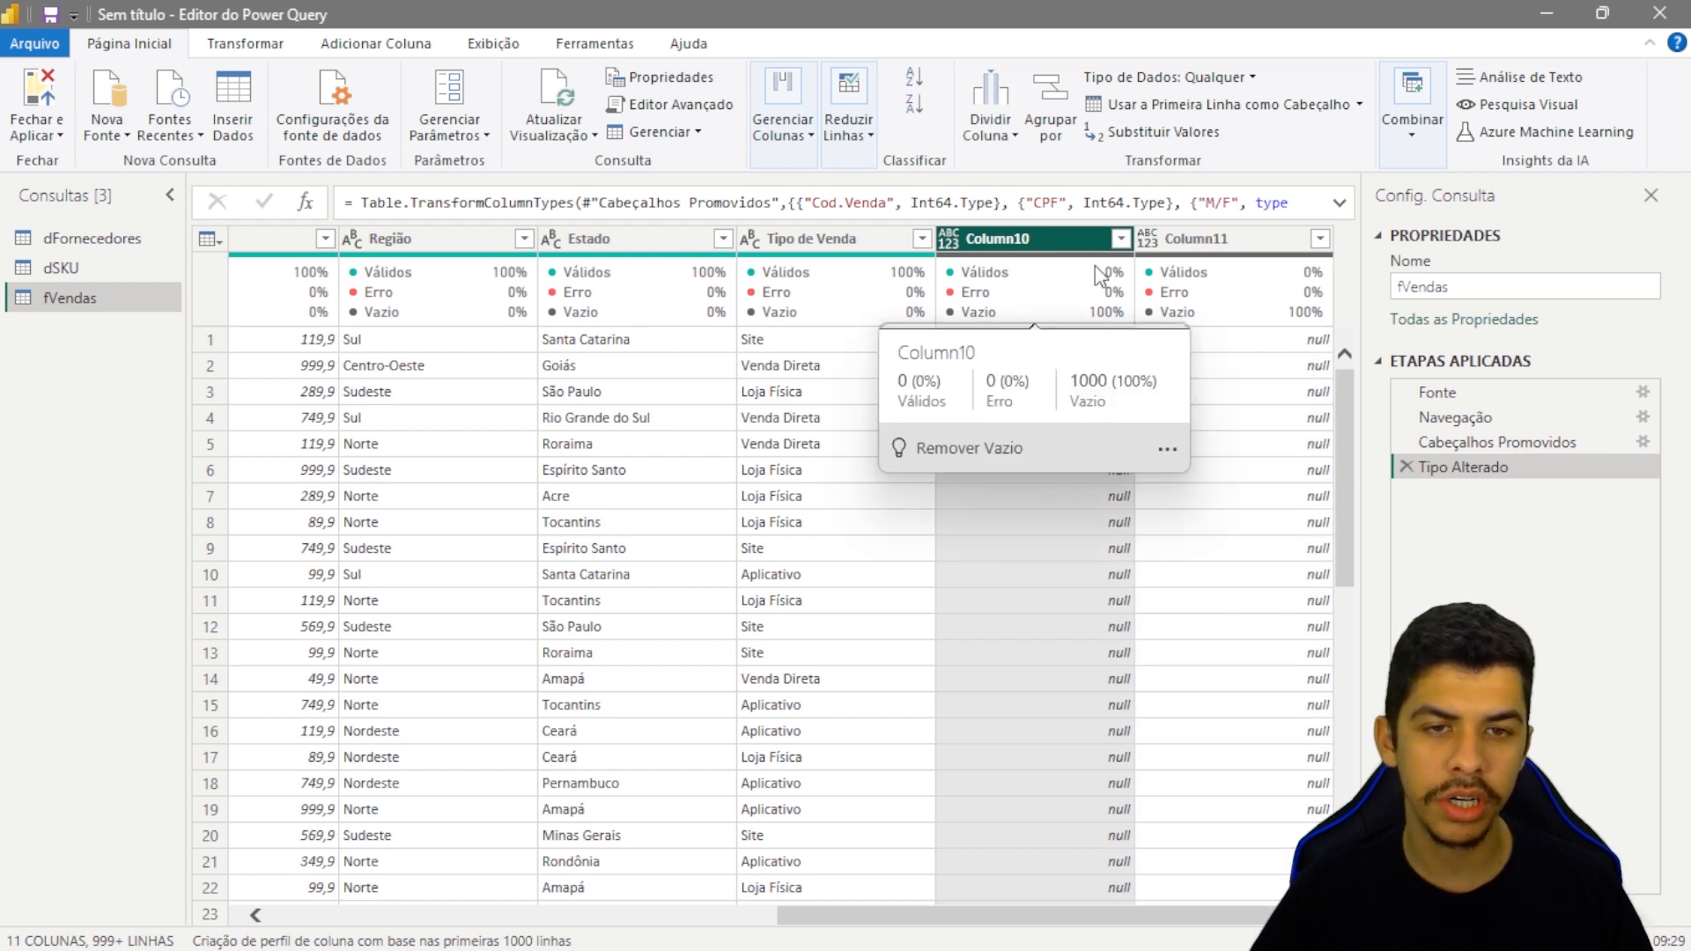
left_click(1228, 235, "shift")
left_click(1043, 234)
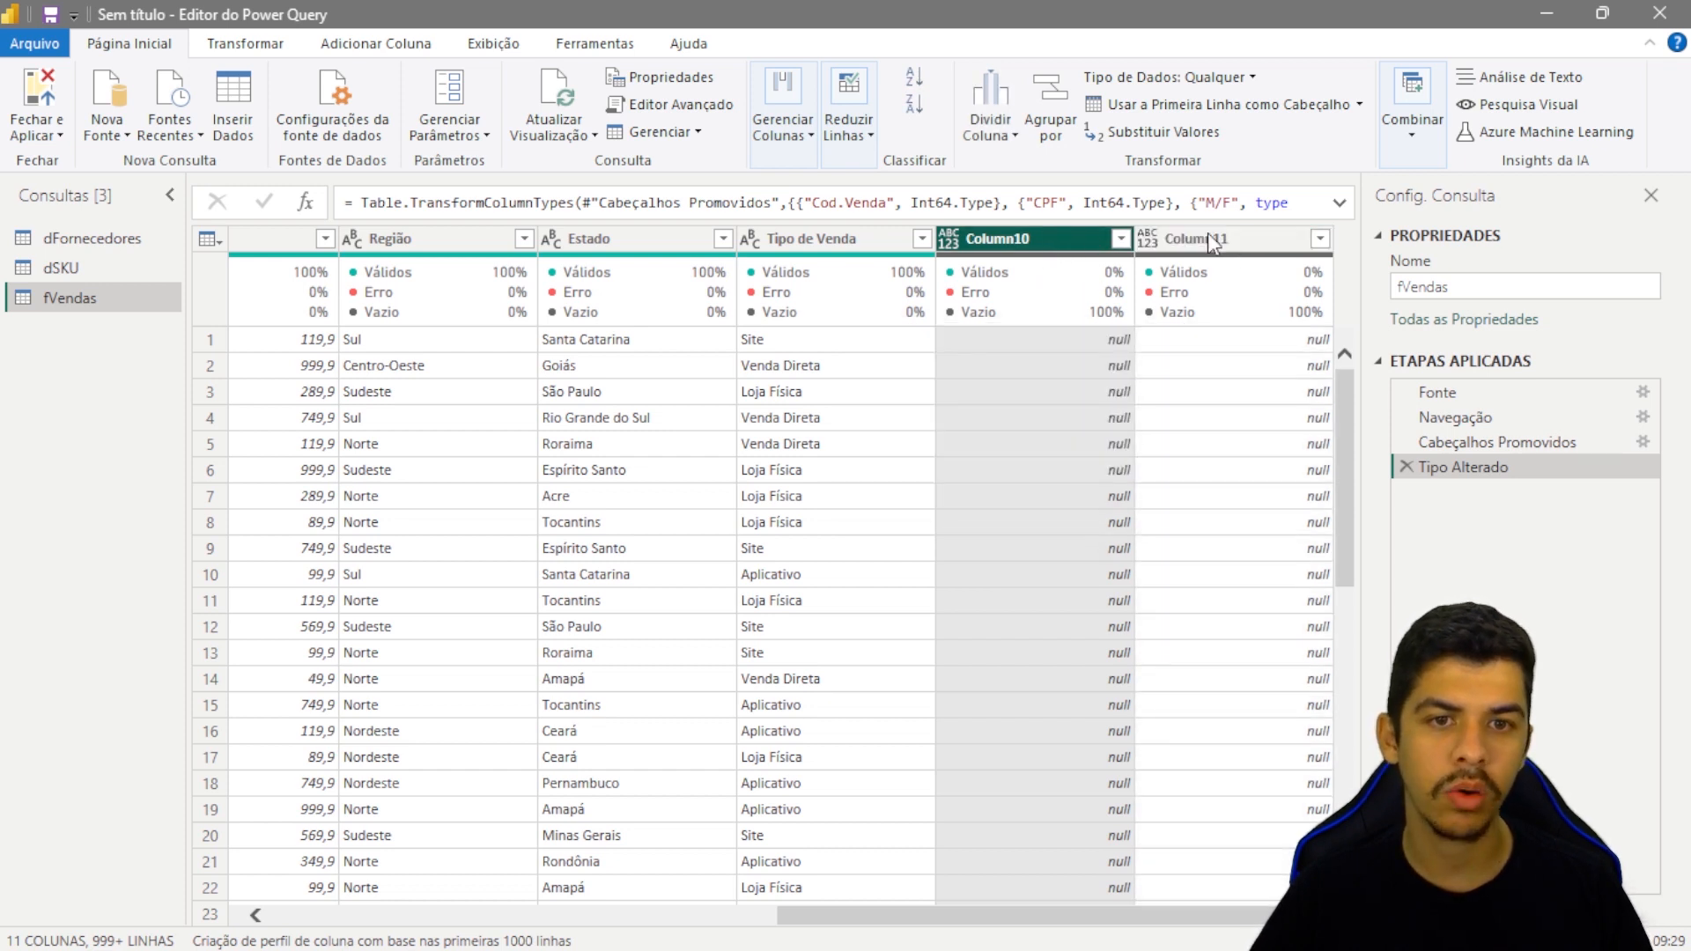
left_click(1208, 234, "shift")
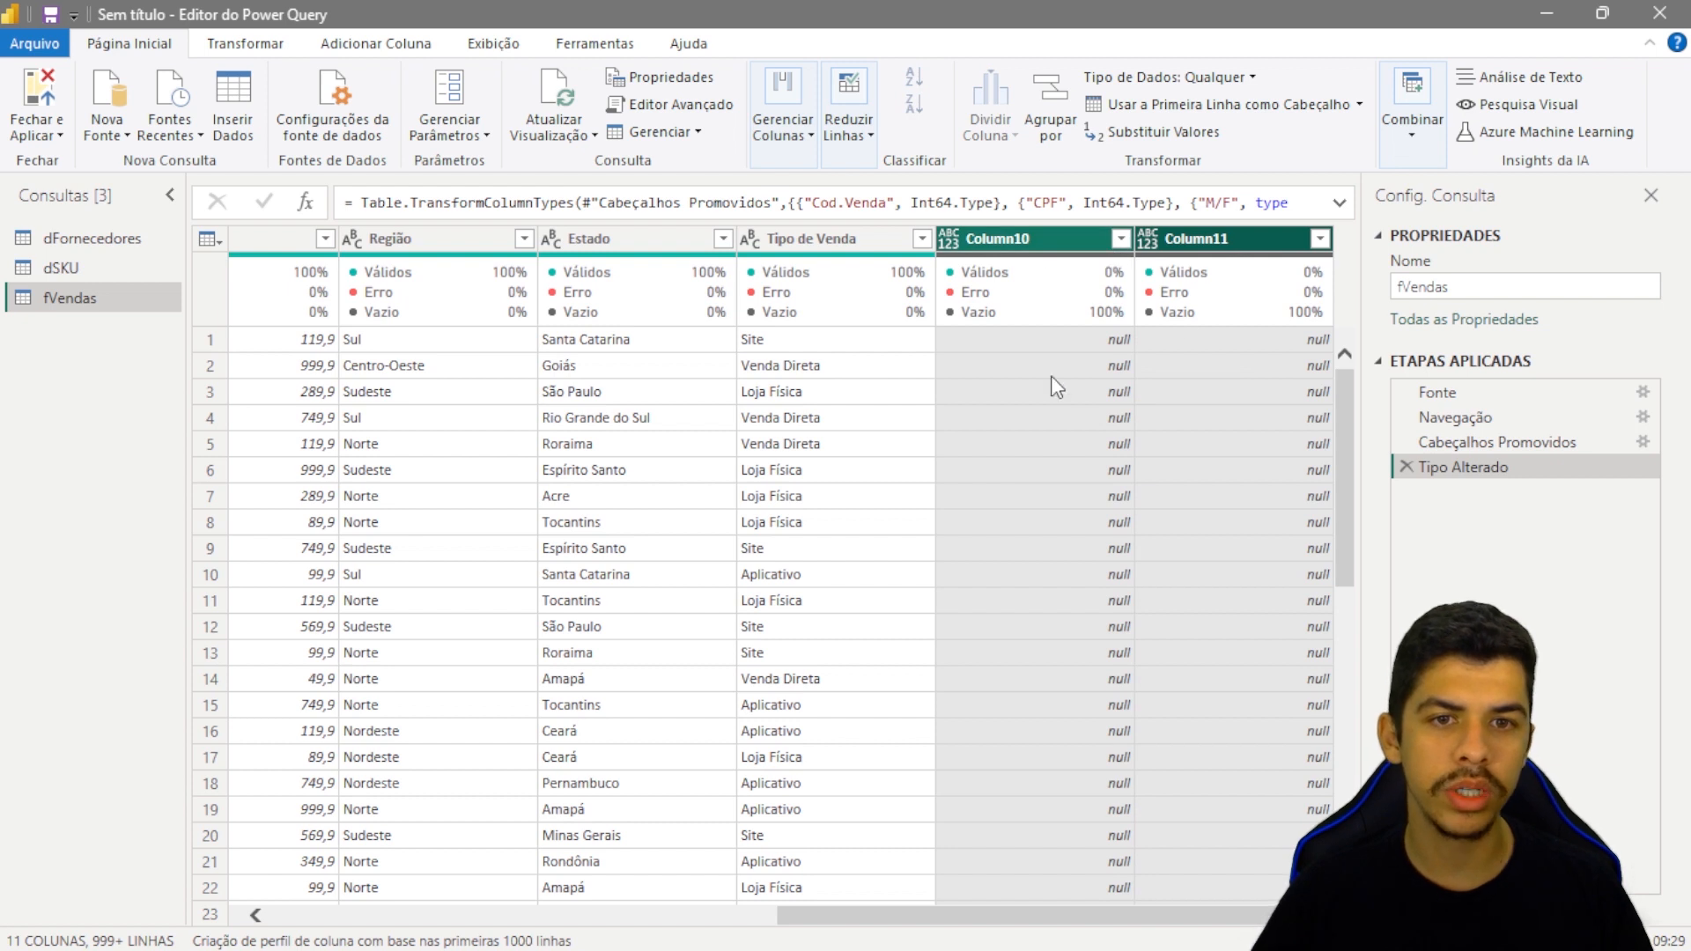
mouse_move(1076, 280)
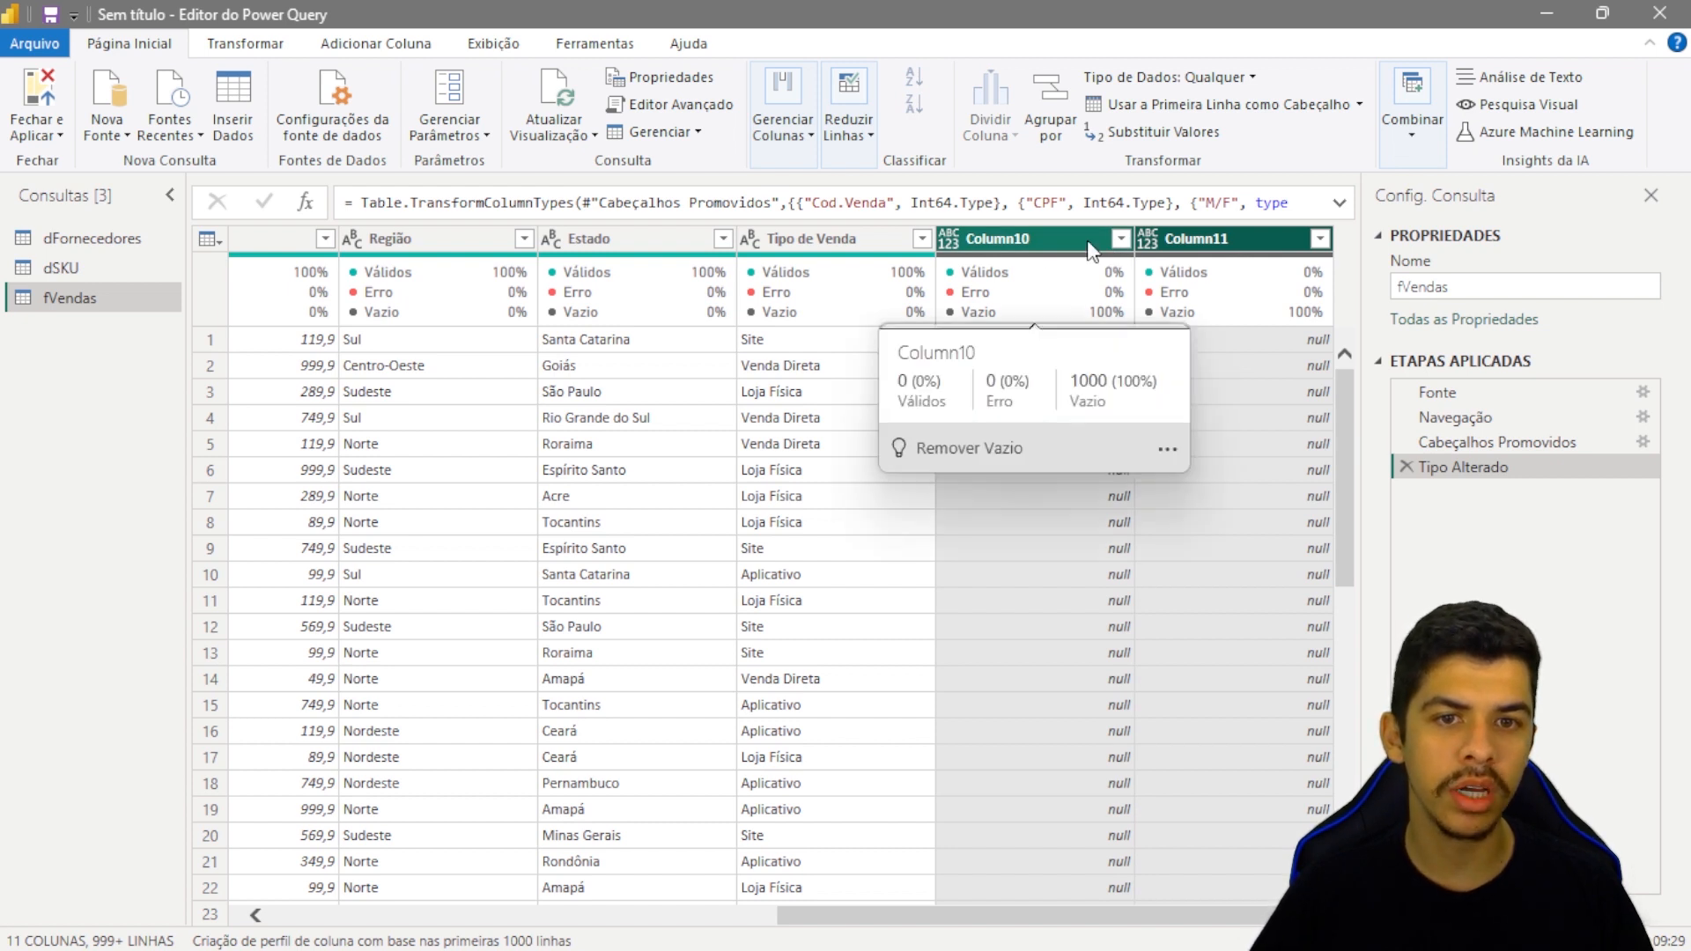
right_click(1049, 244)
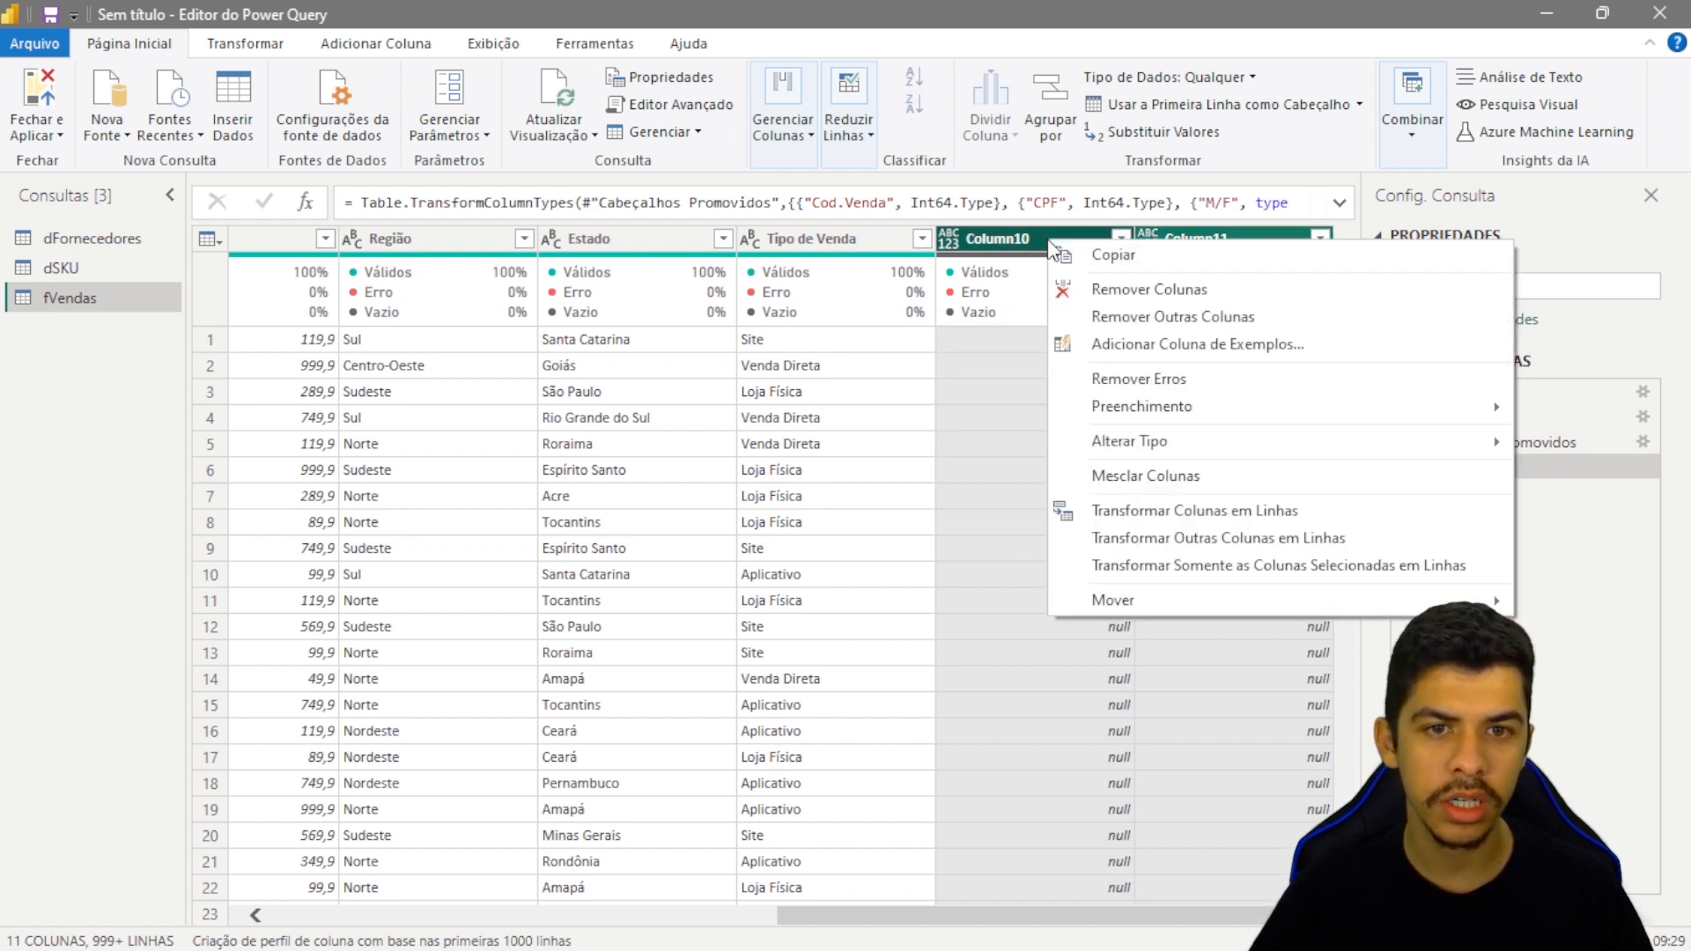
left_click(1138, 291)
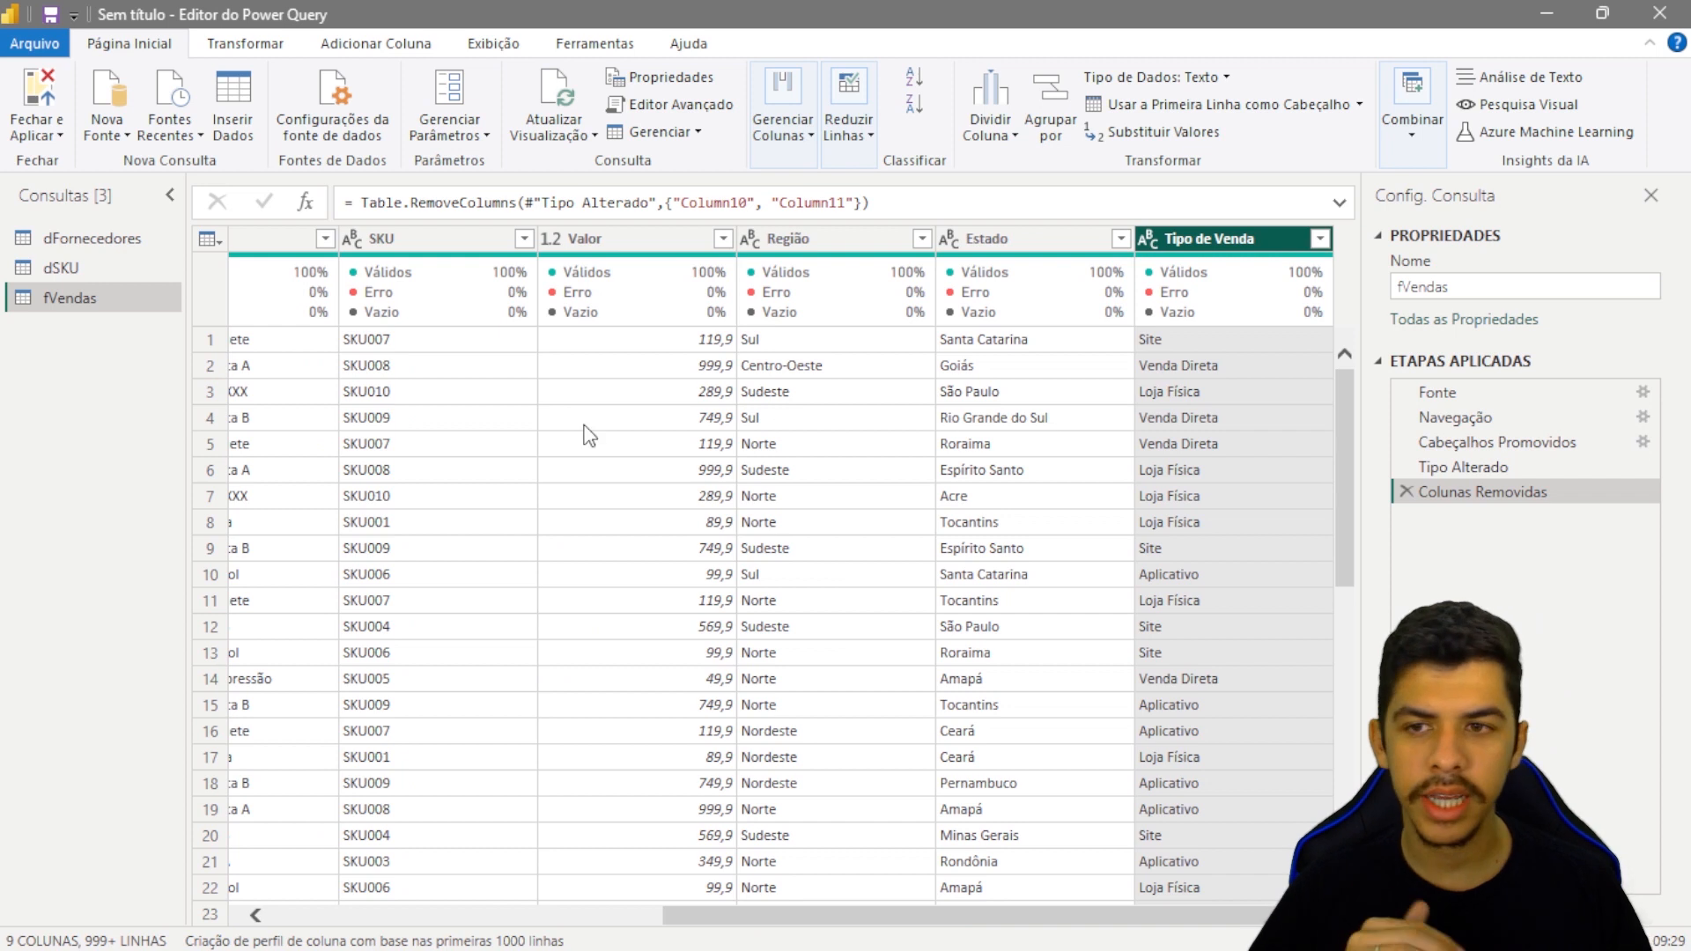
- Close Power Query applying the changes, and review the loaded data of dFornecedores, dSKU and fVendas
left_click(48, 103)
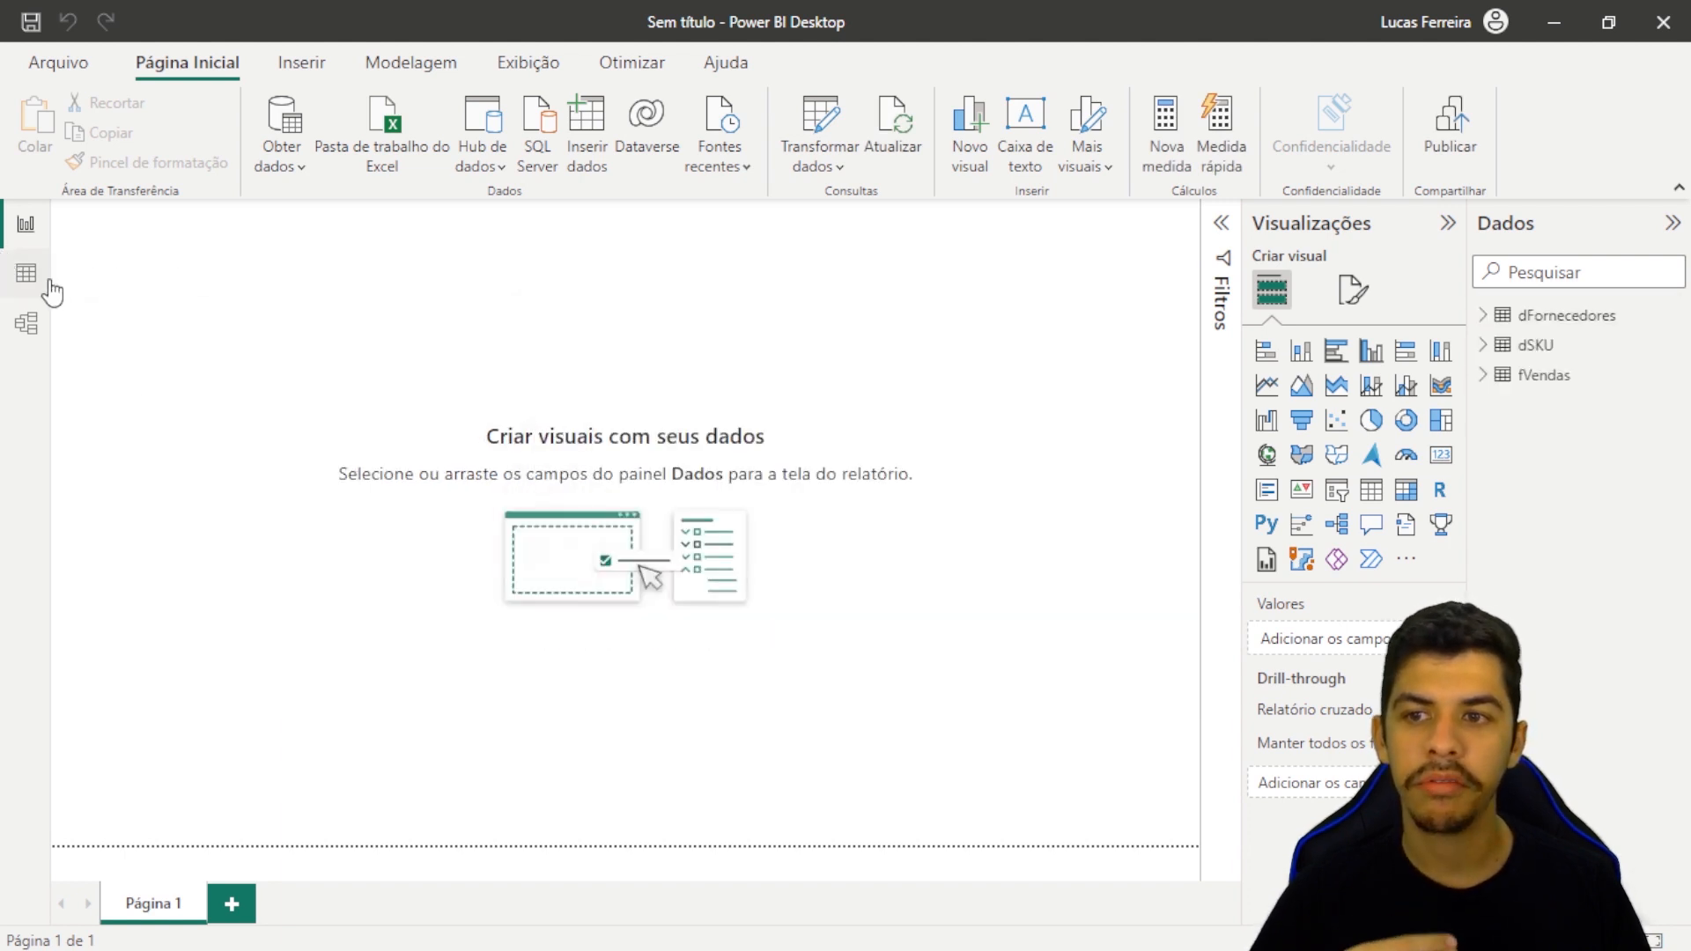
left_click(38, 281)
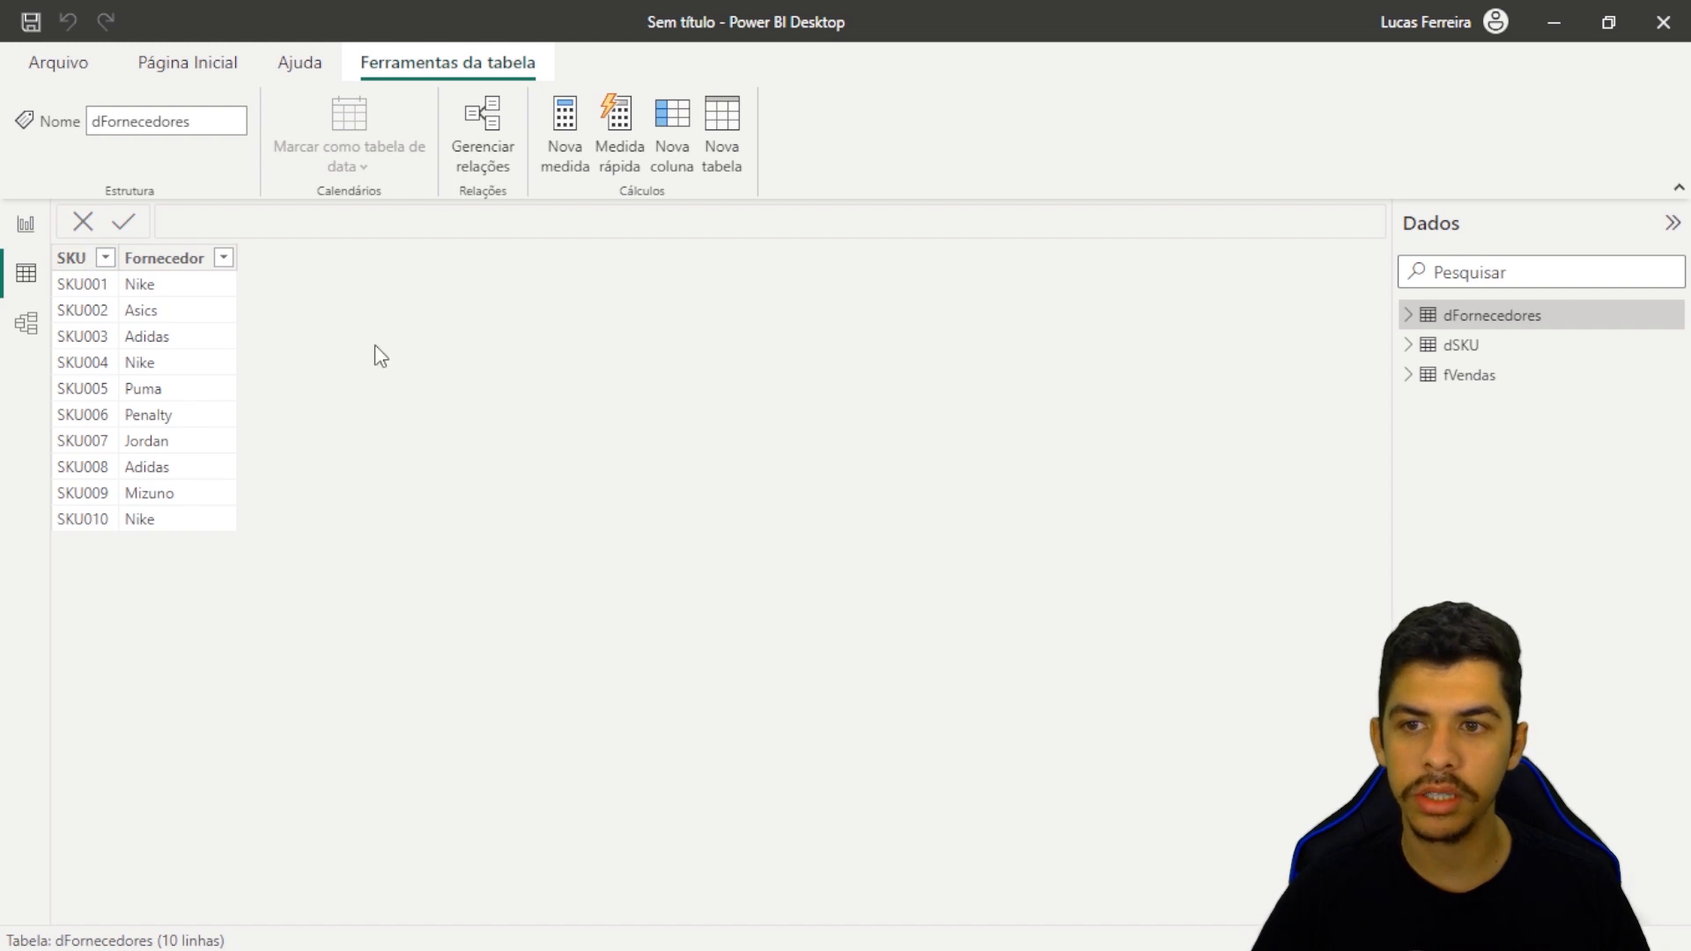
left_click(1480, 349)
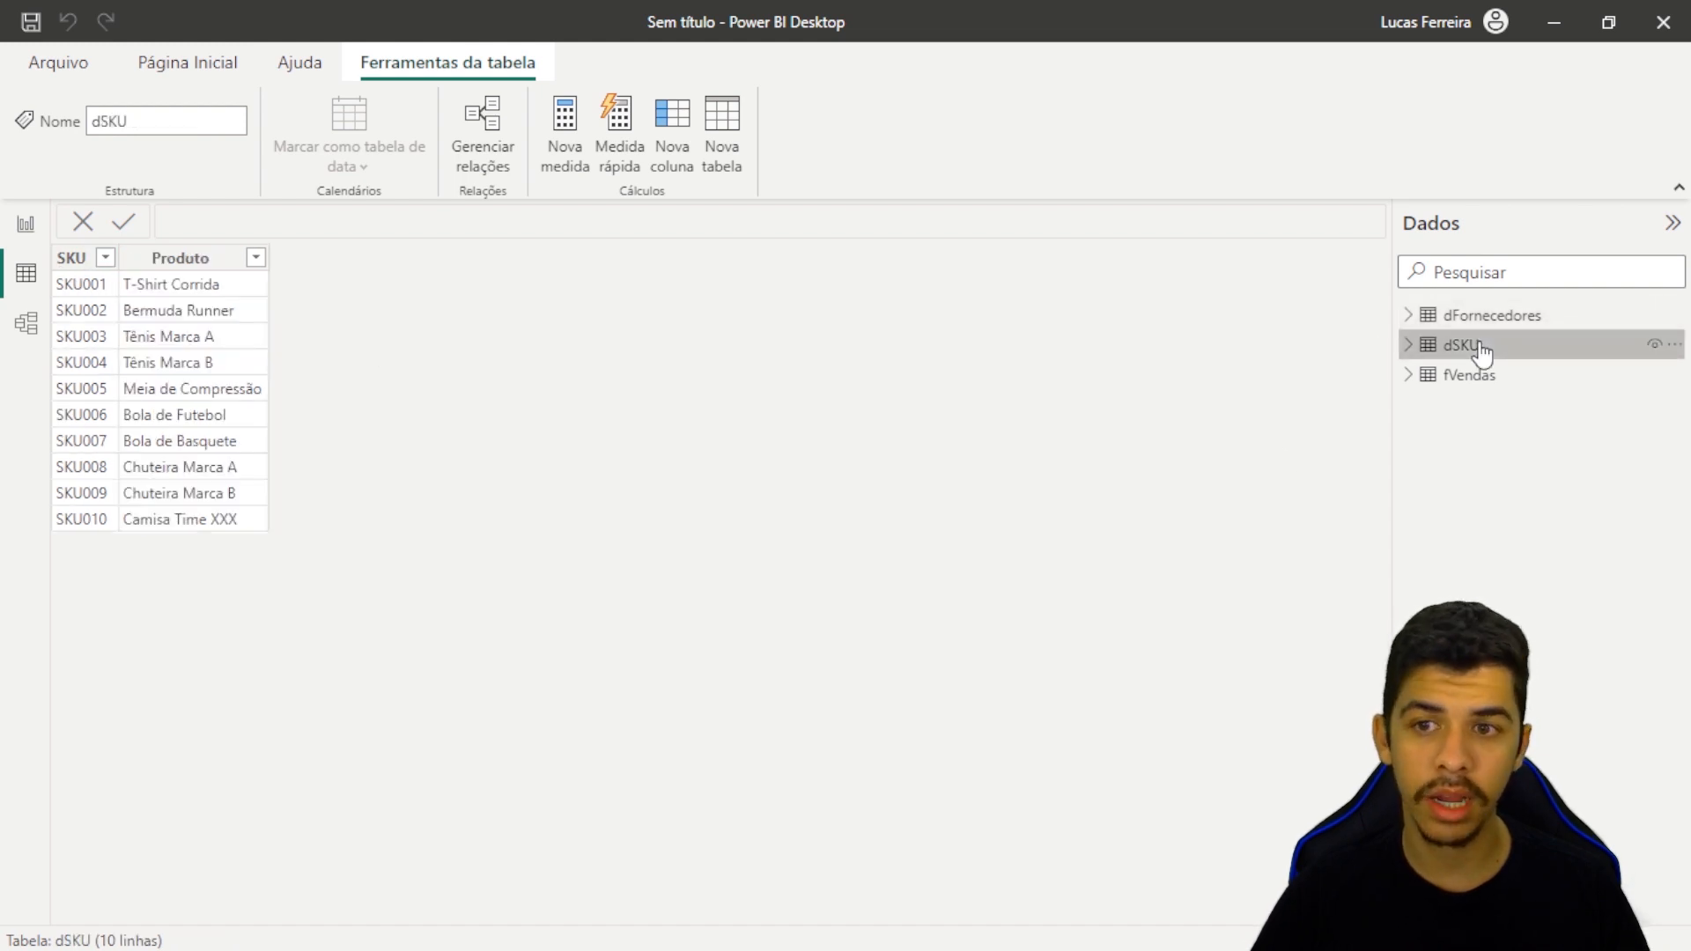
left_click(1497, 377)
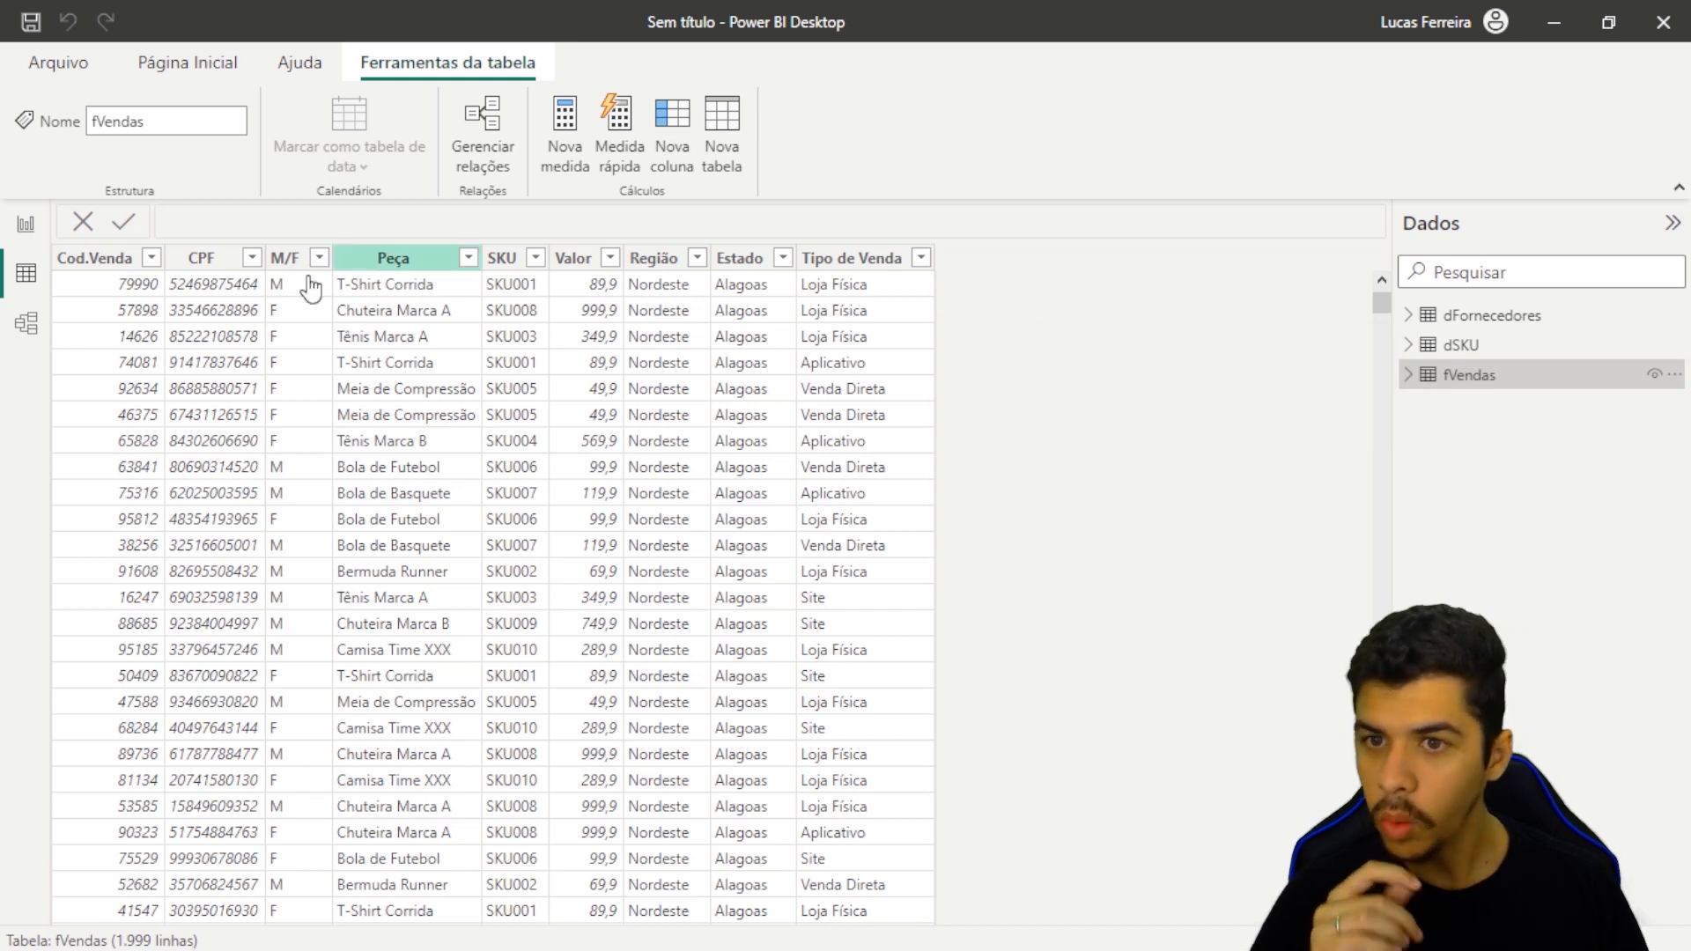
- Show the model diagram with its side panes collapsed and line up dFornecedores and dSKU in a row beside fVendas
left_click(30, 327)
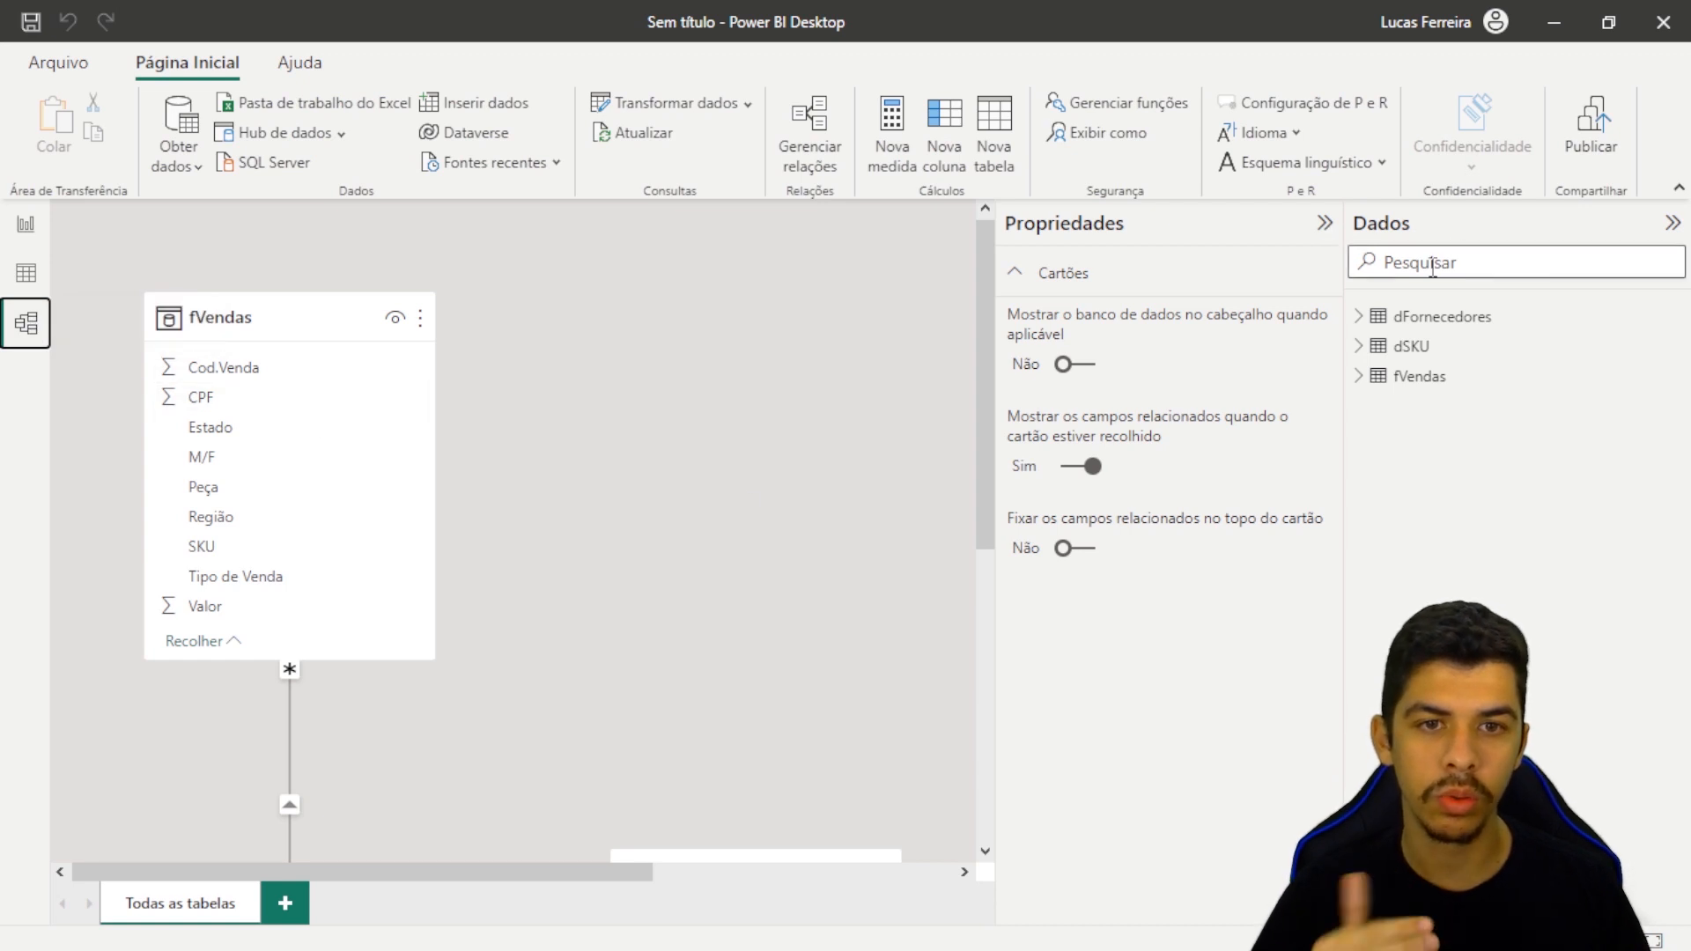
left_click(1324, 227)
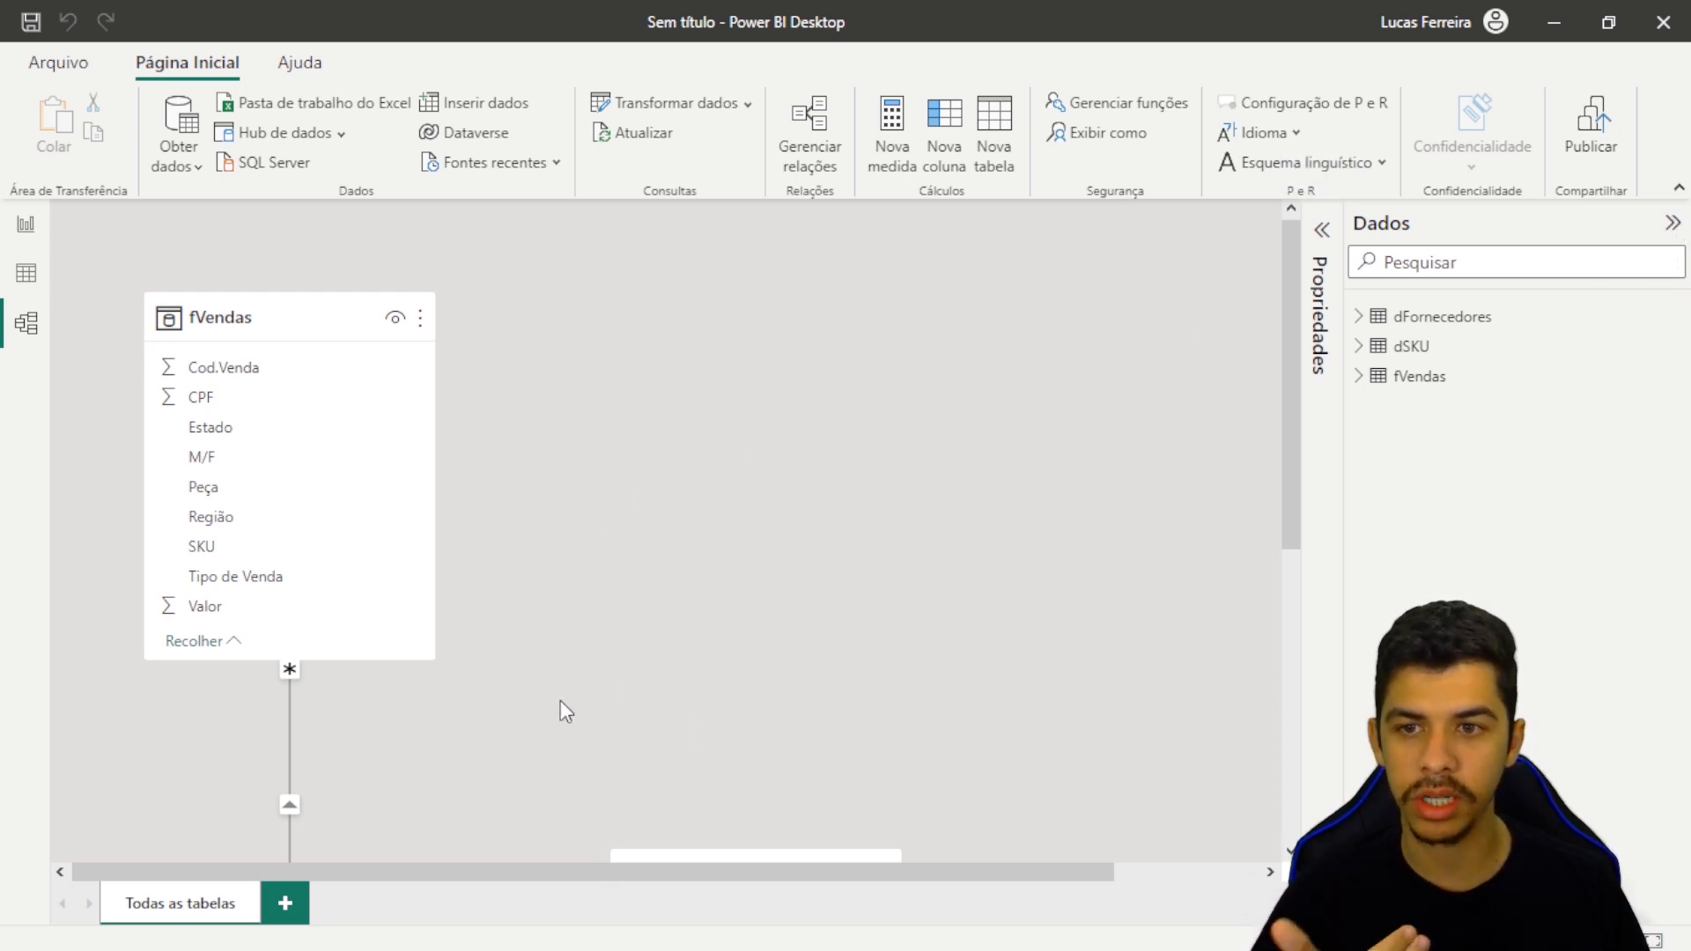
scroll(504, 669, "up", 2)
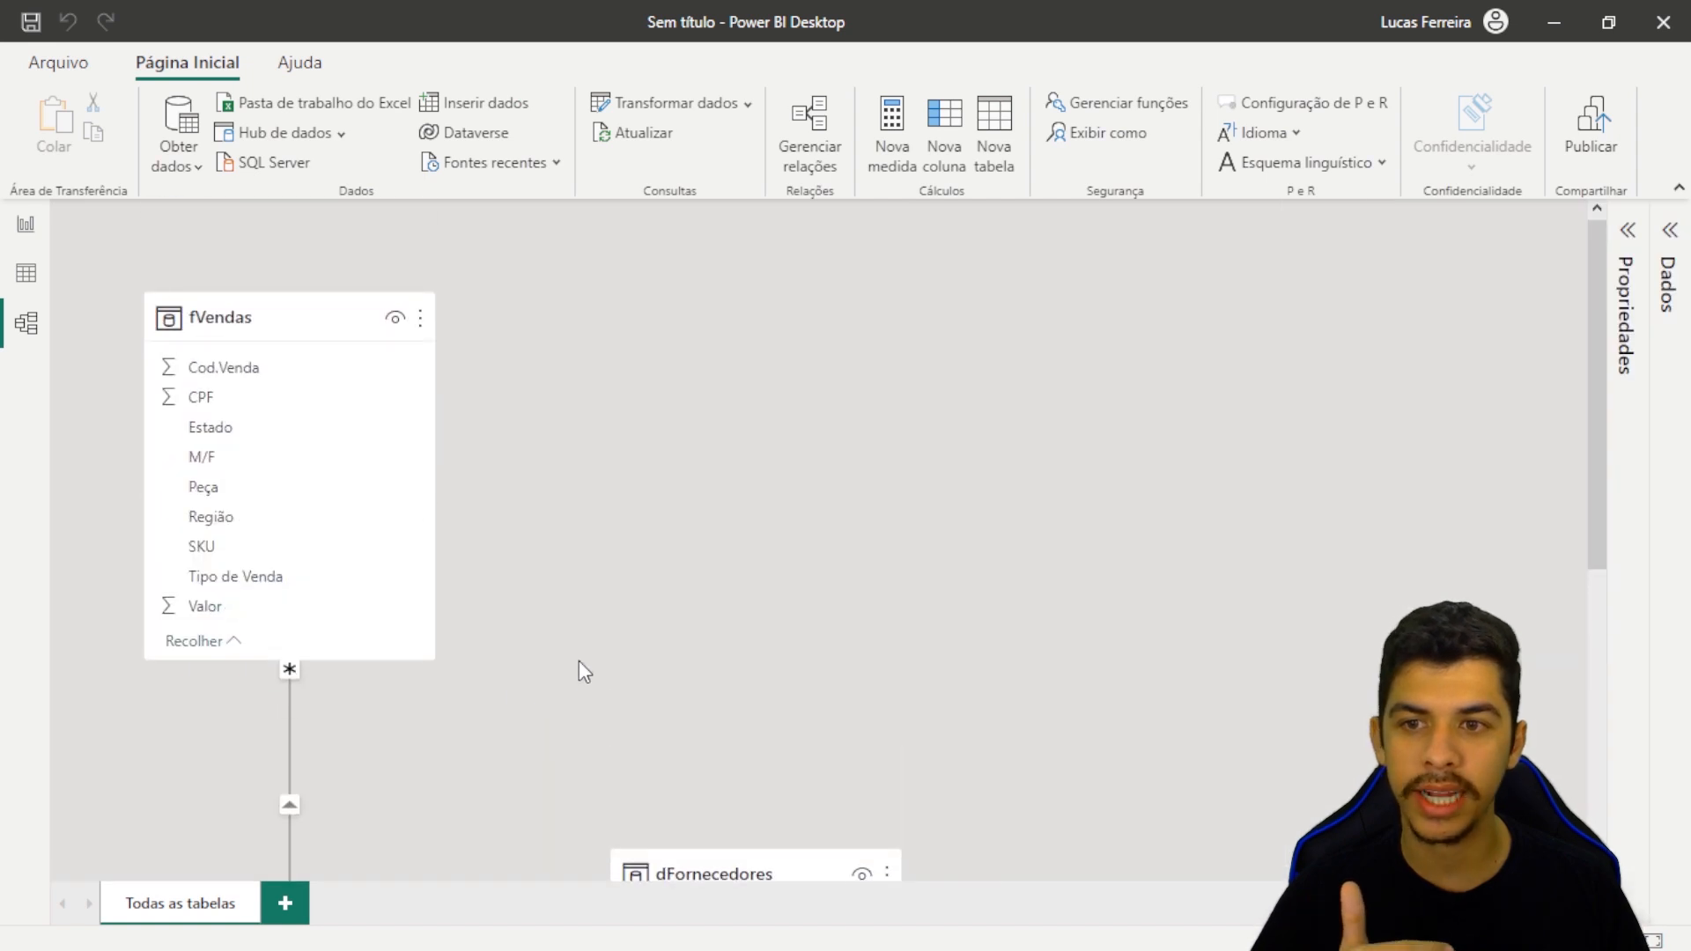
scroll(584, 662, "down", 1)
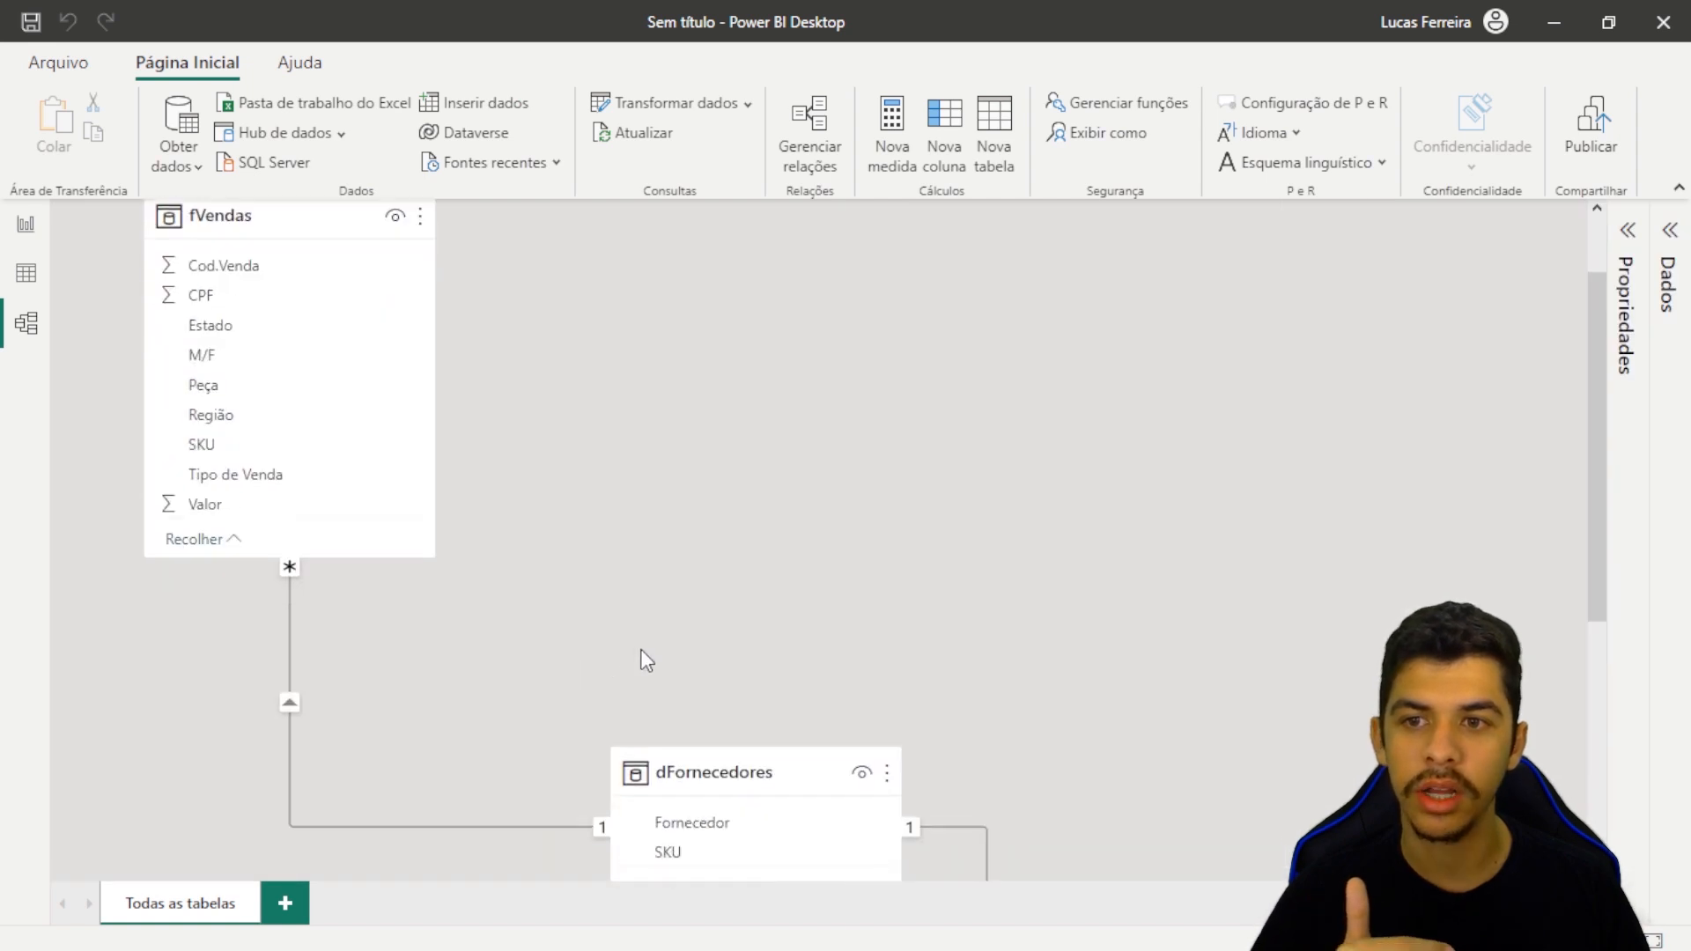
left_click_drag(736, 779, 756, 350)
scroll(916, 677, "down", 4)
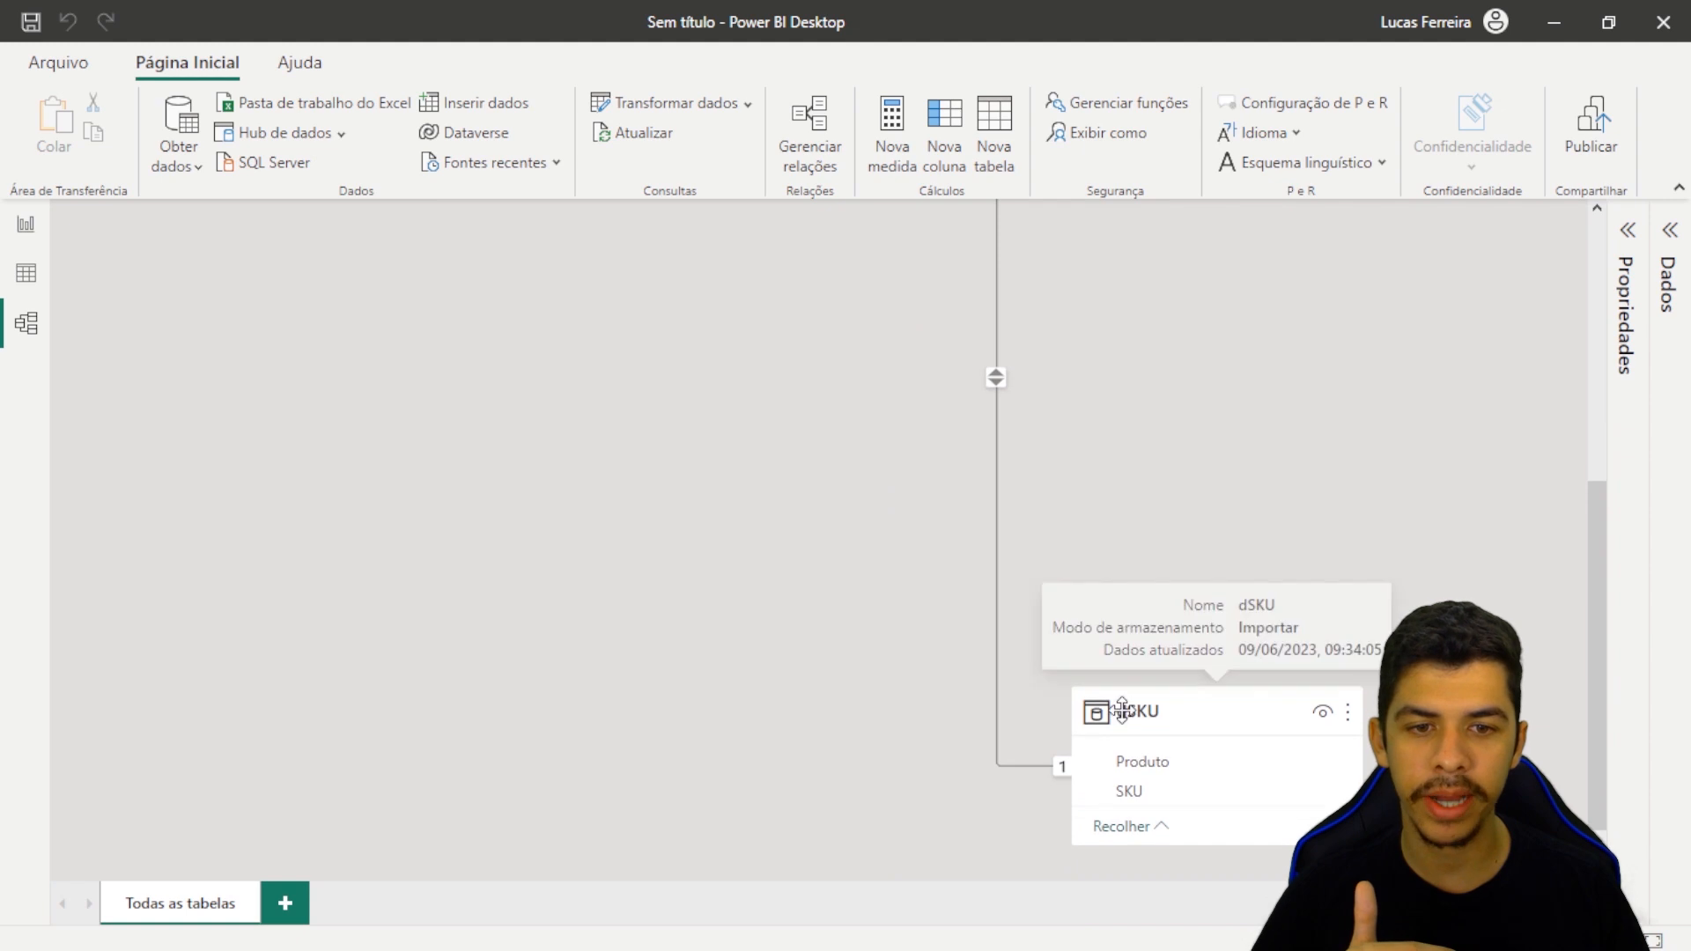
left_click_drag(1113, 710, 1139, 420)
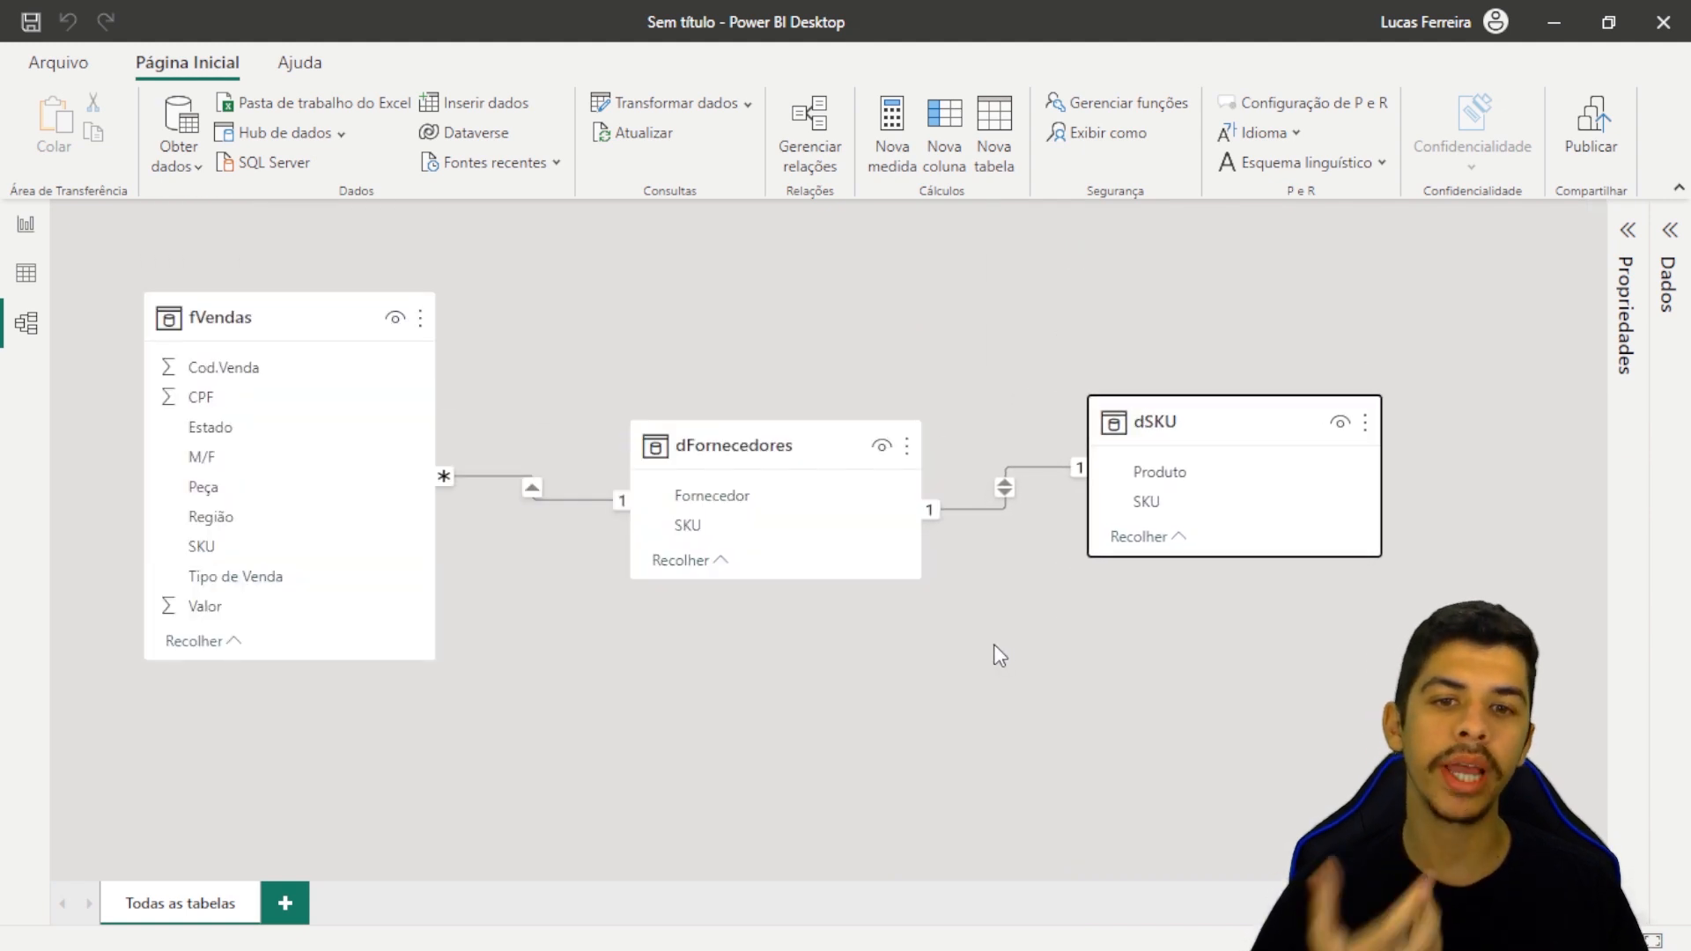
left_click_drag(787, 444, 789, 440)
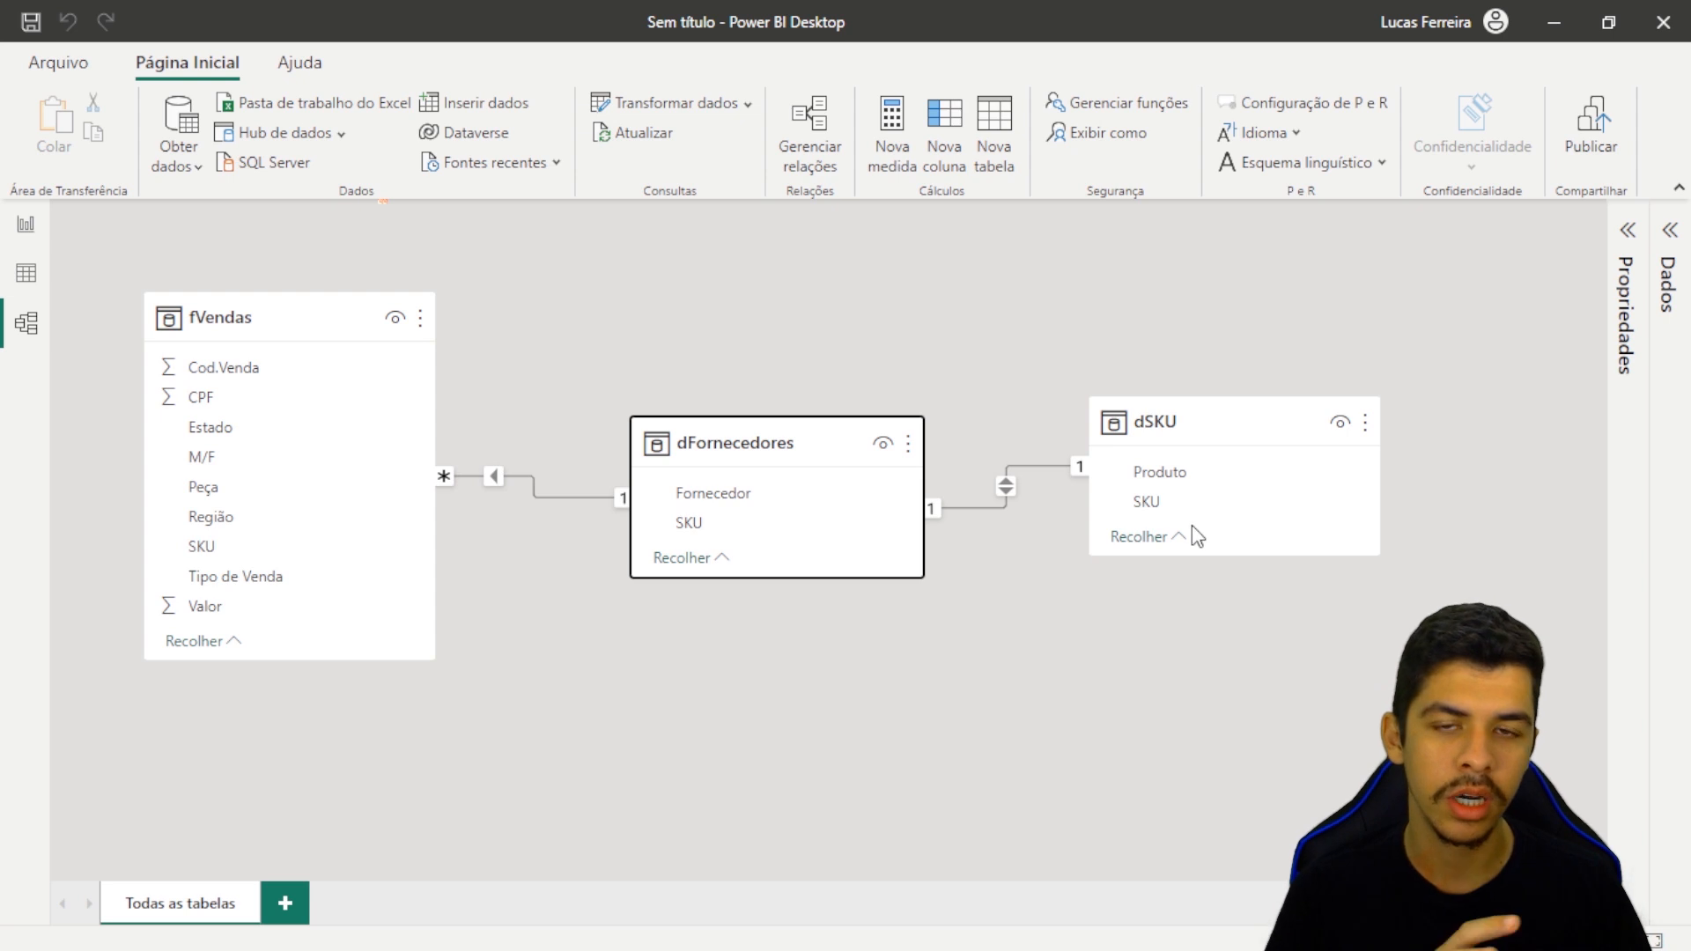
- Delete the automatic relationship between fVendas and dFornecedores
right_click(538, 491)
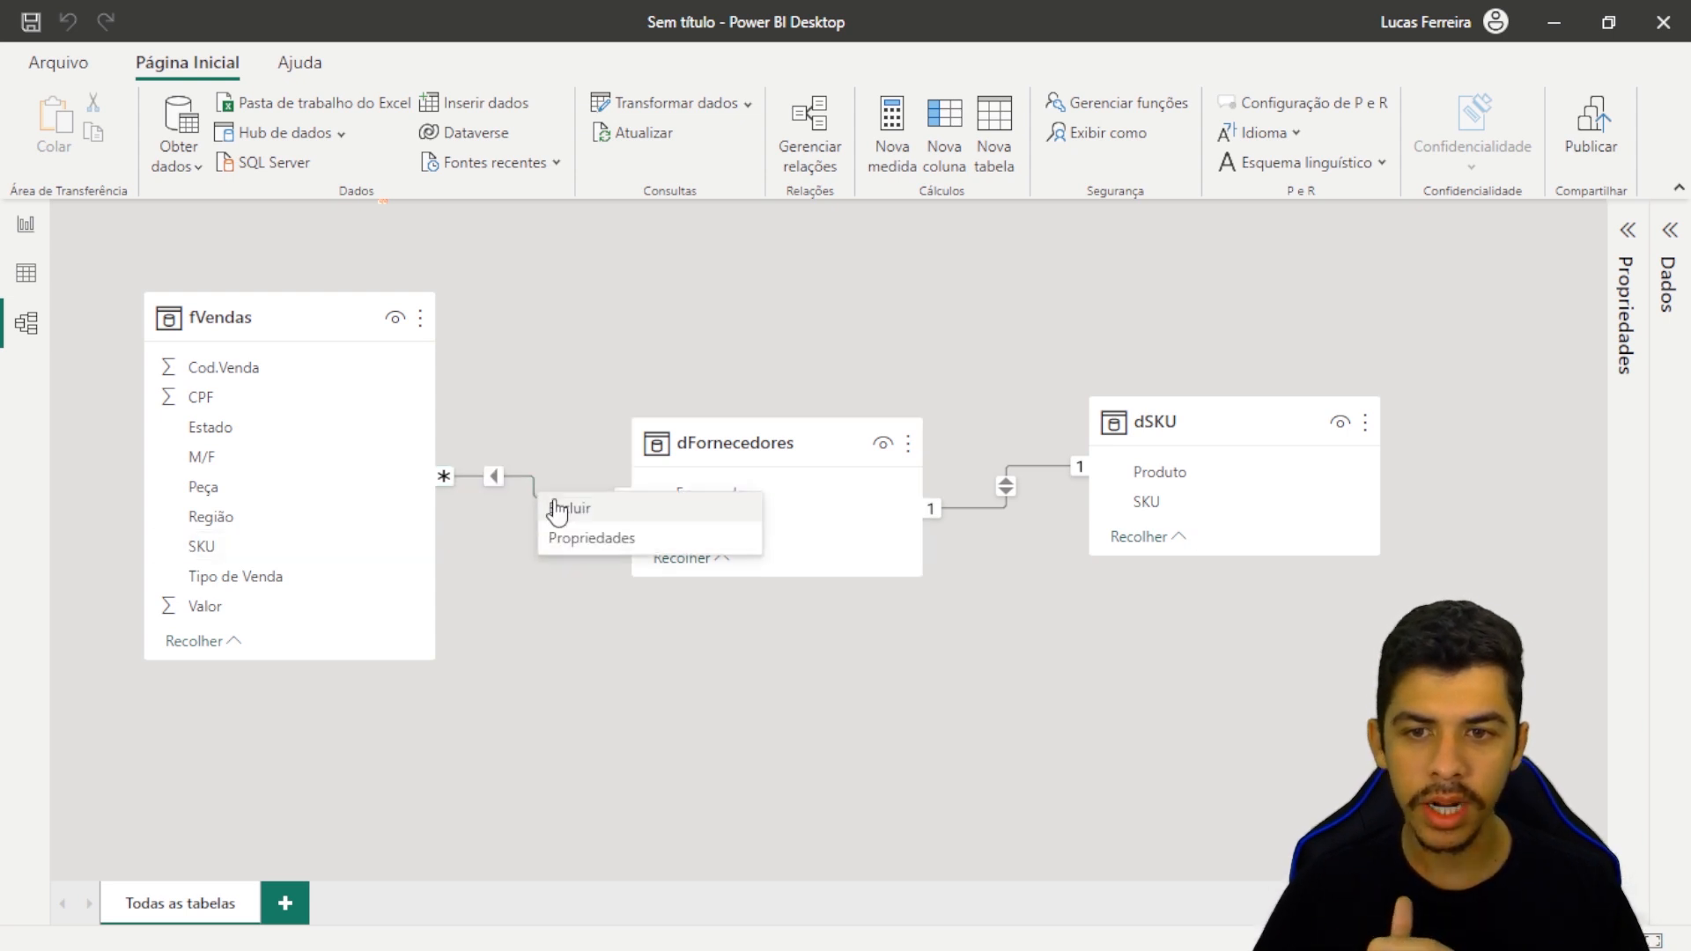
left_click(562, 509)
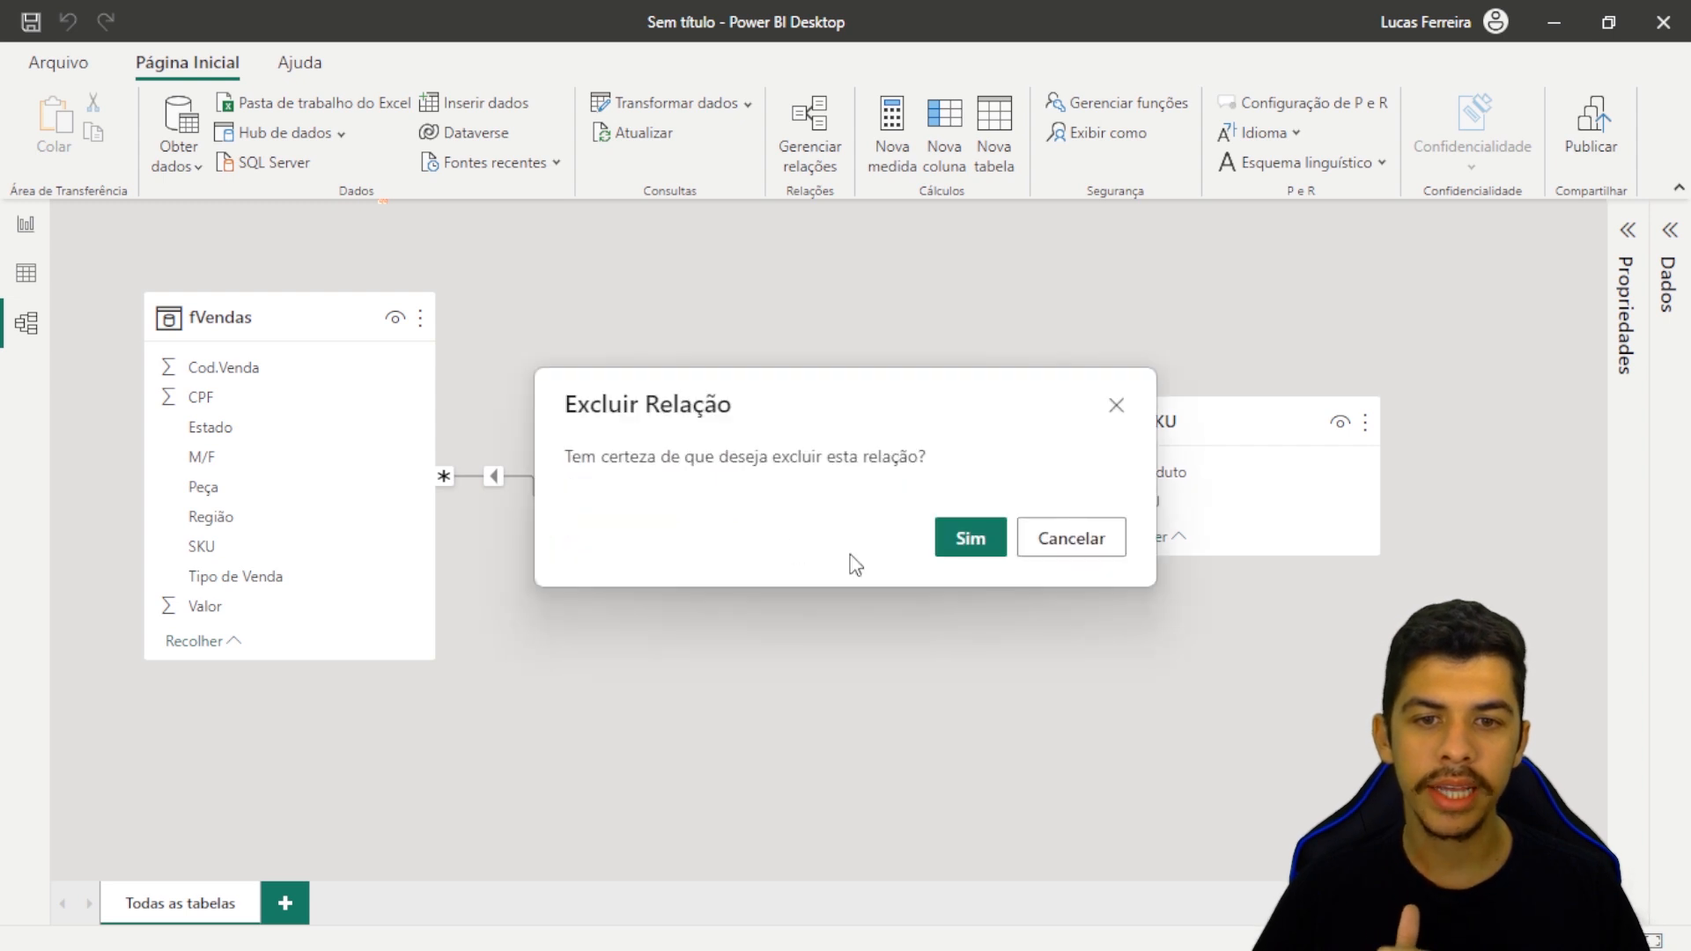
left_click(970, 542)
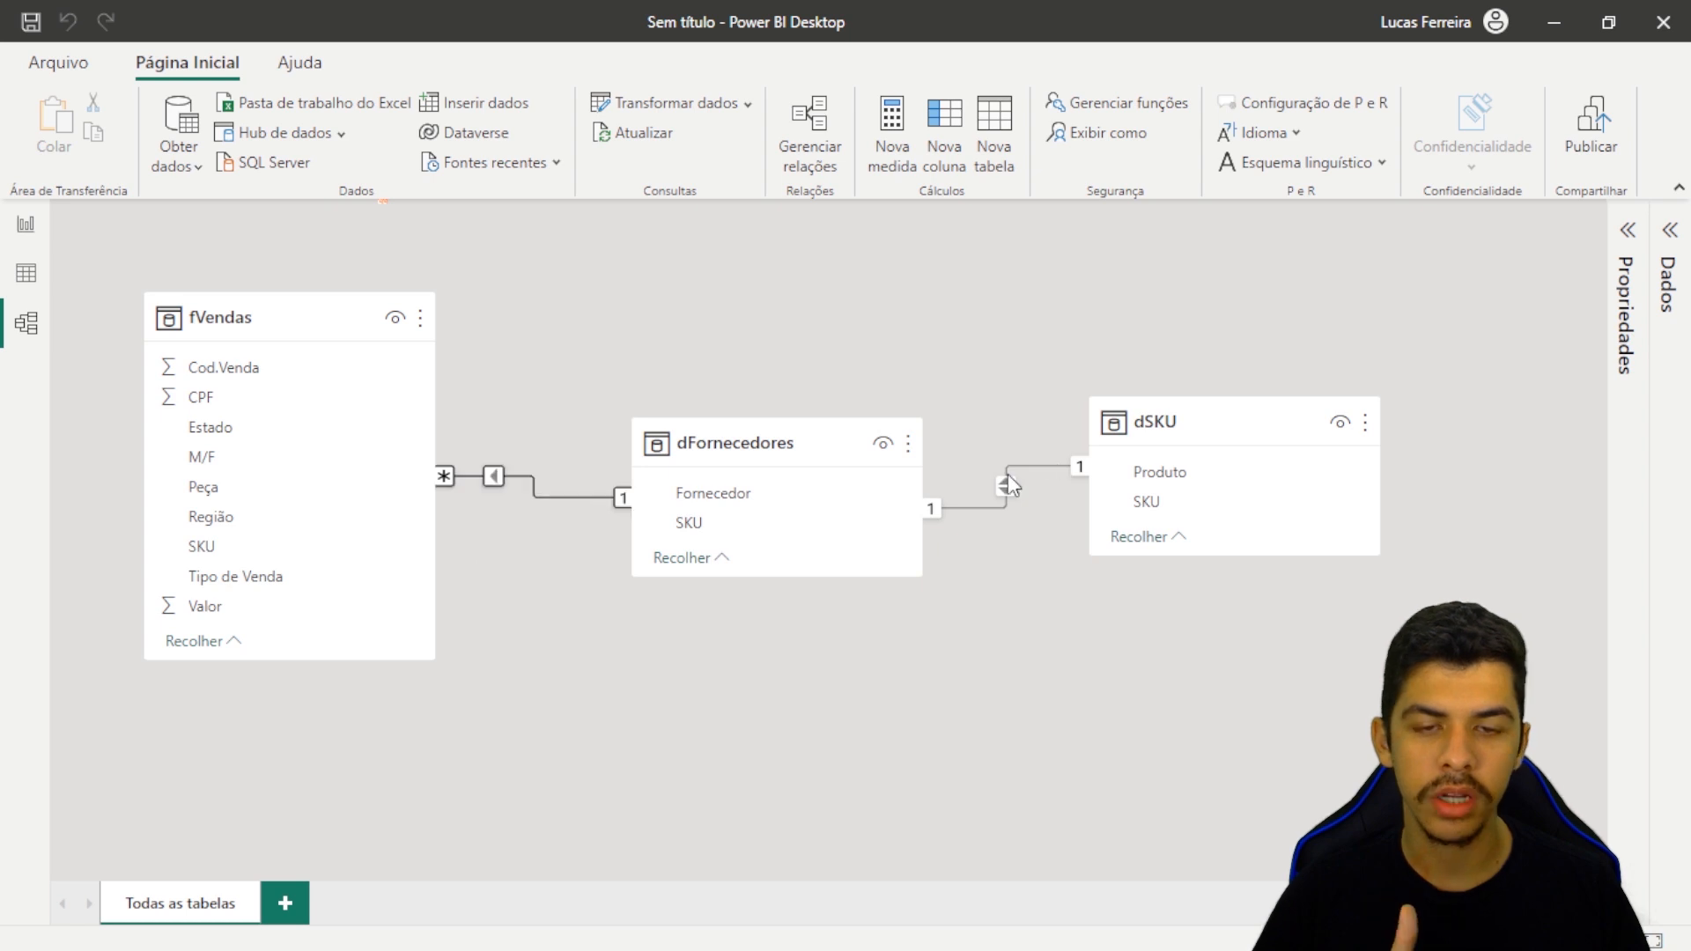
- Delete the relationship between dFornecedores and dSKU and return to the report page
double_click(1005, 480)
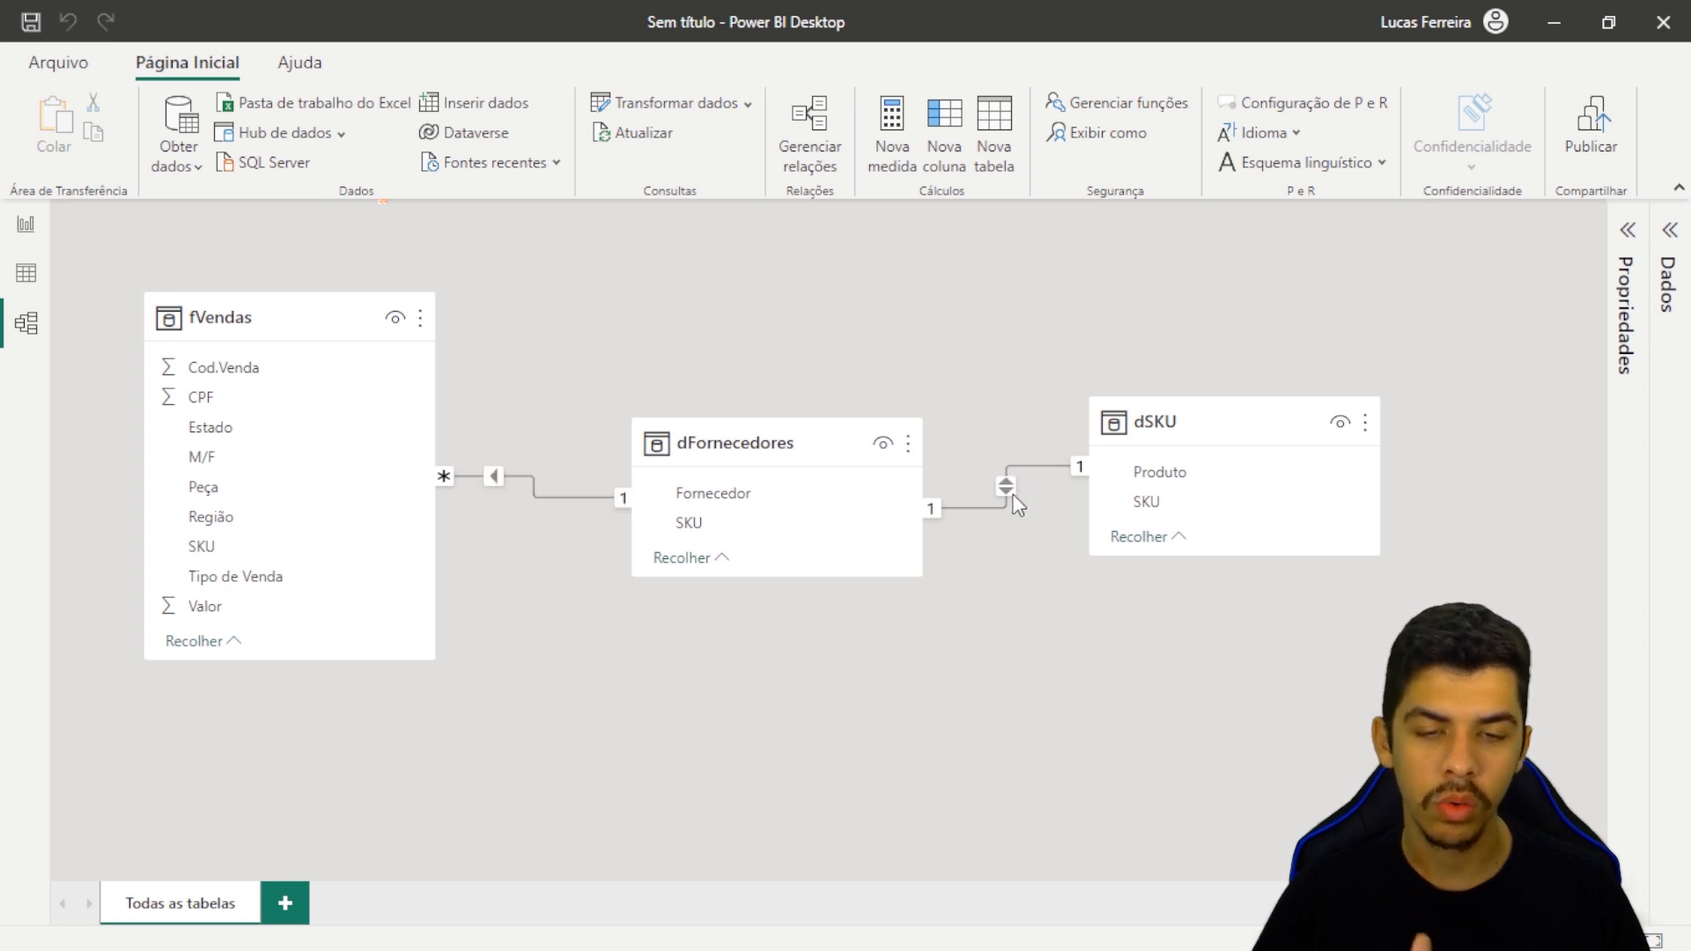
right_click(1006, 491)
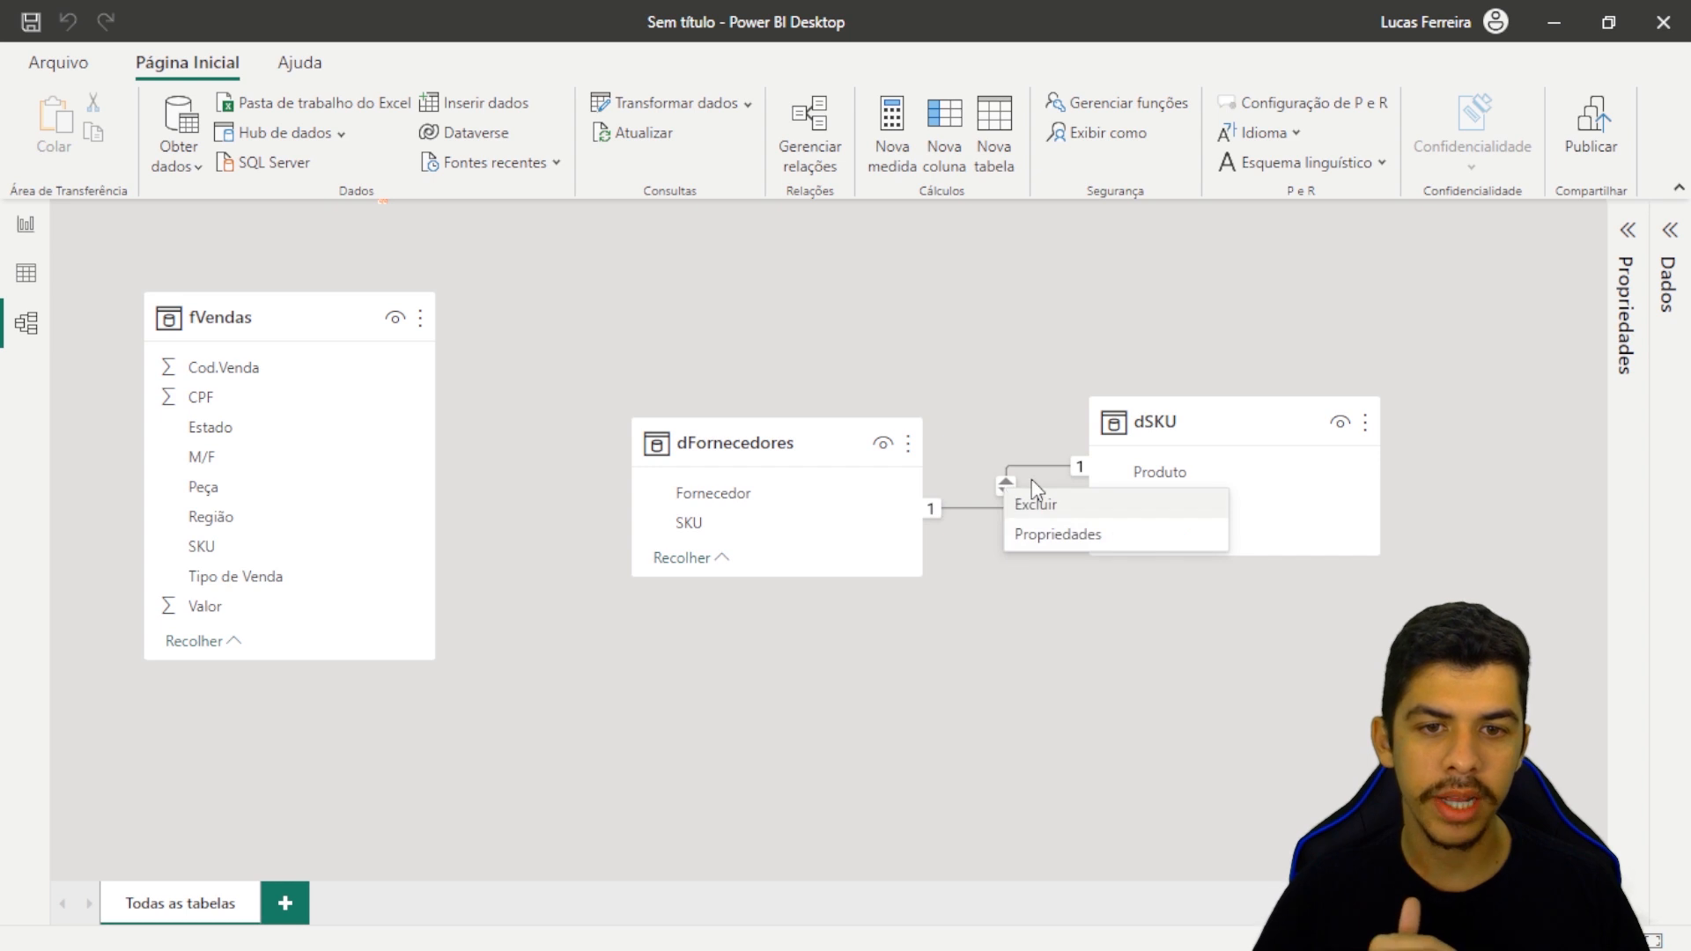
left_click(1029, 507)
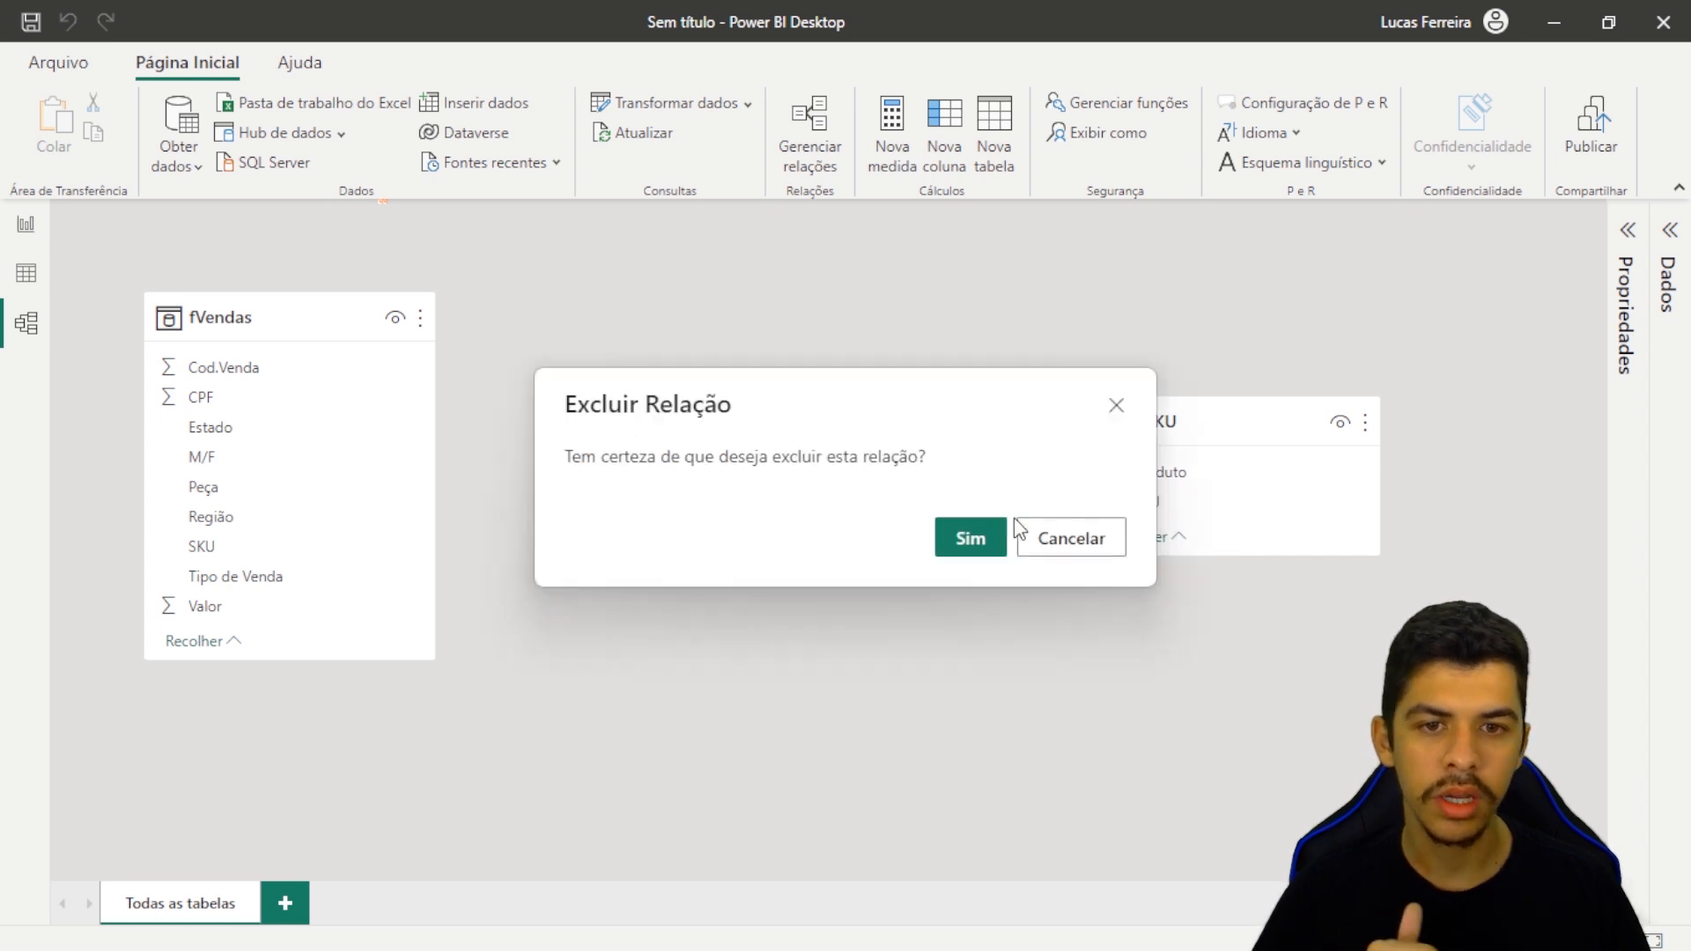
left_click(969, 540)
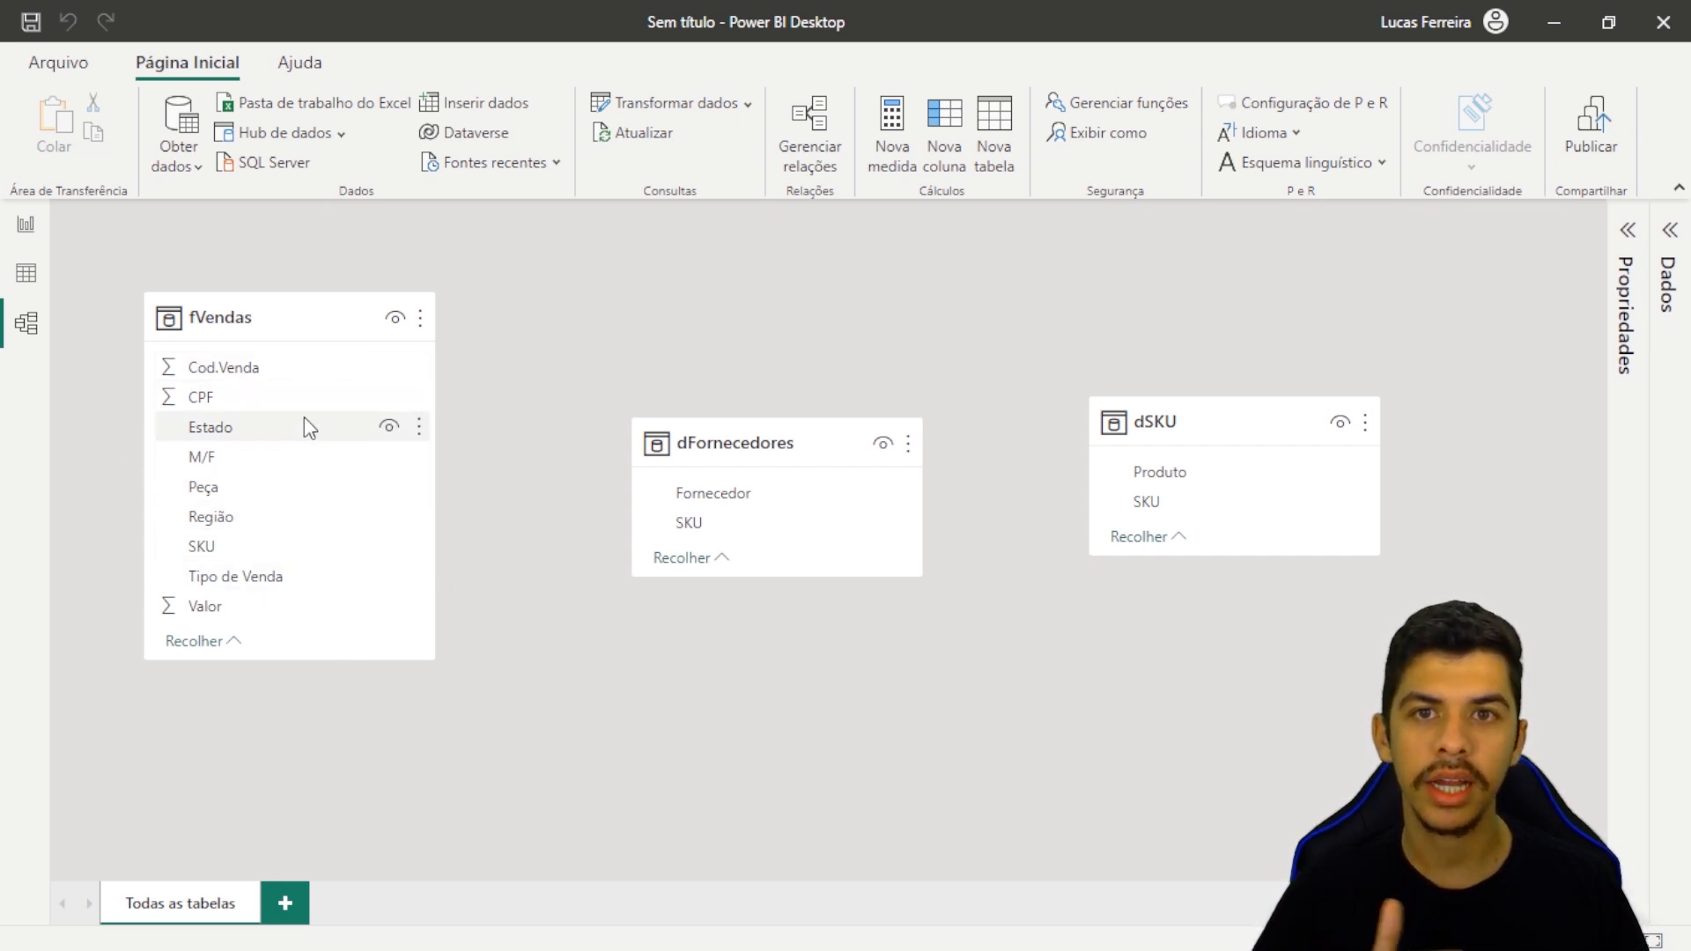
left_click(29, 226)
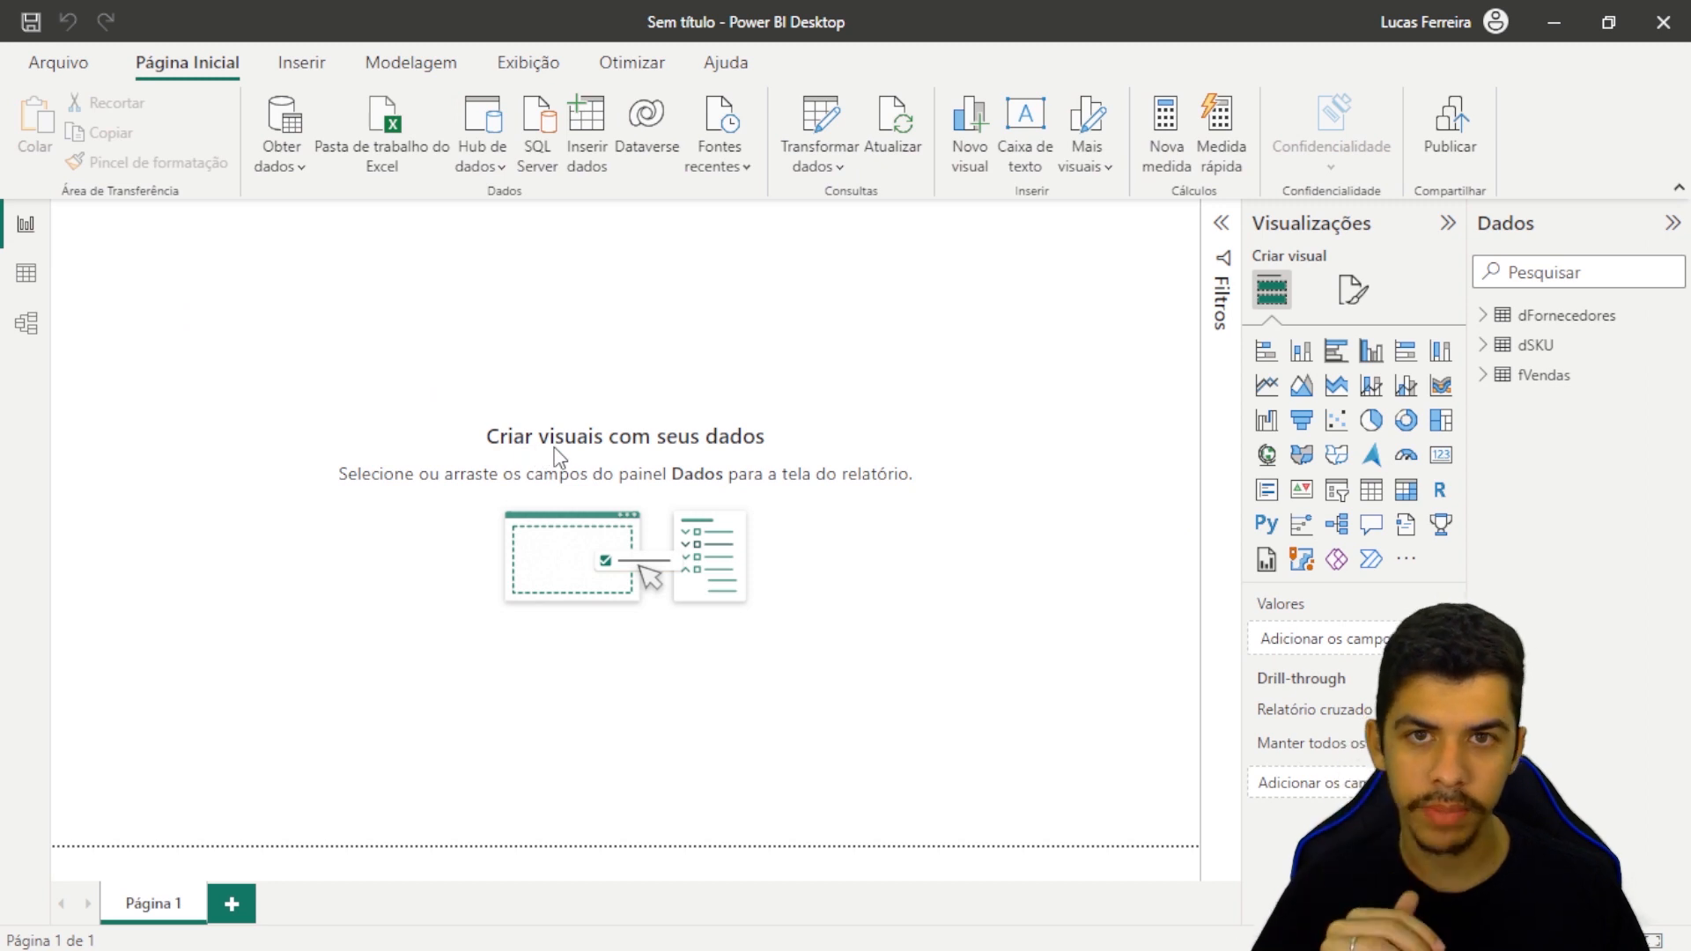
- Add a clustered column chart to the report page, enlarge it toward the page centre, and plot Valor from fVendas on its Y axis
left_click(1370, 354)
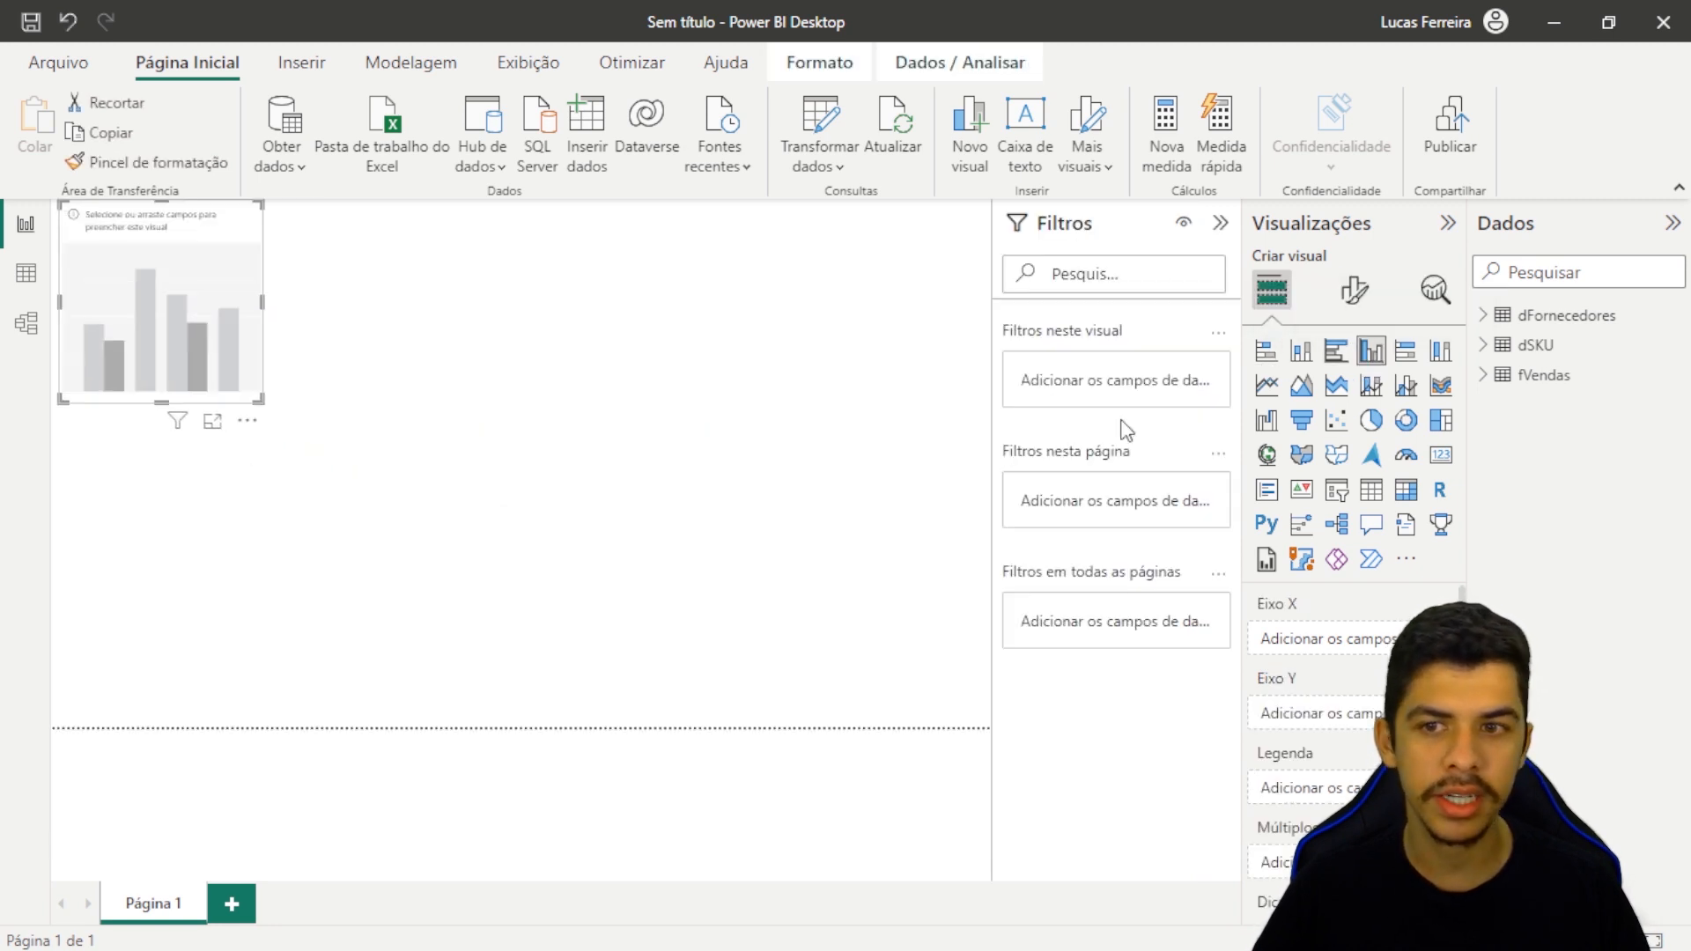
left_click_drag(233, 357, 790, 631)
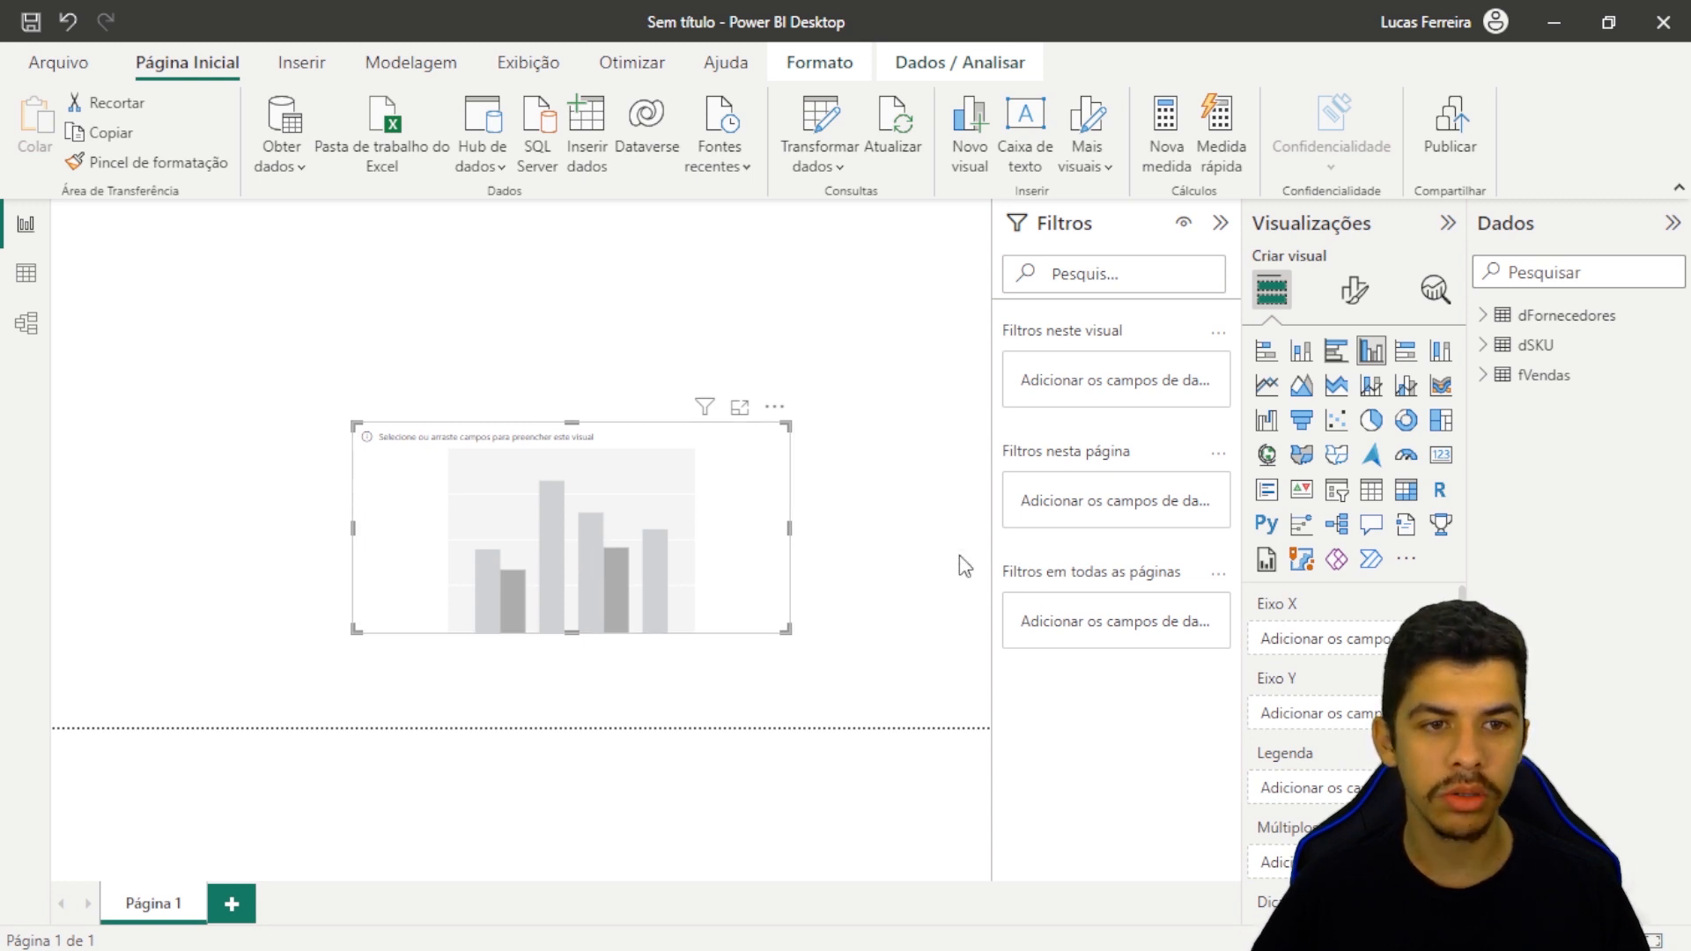
left_click(1486, 377)
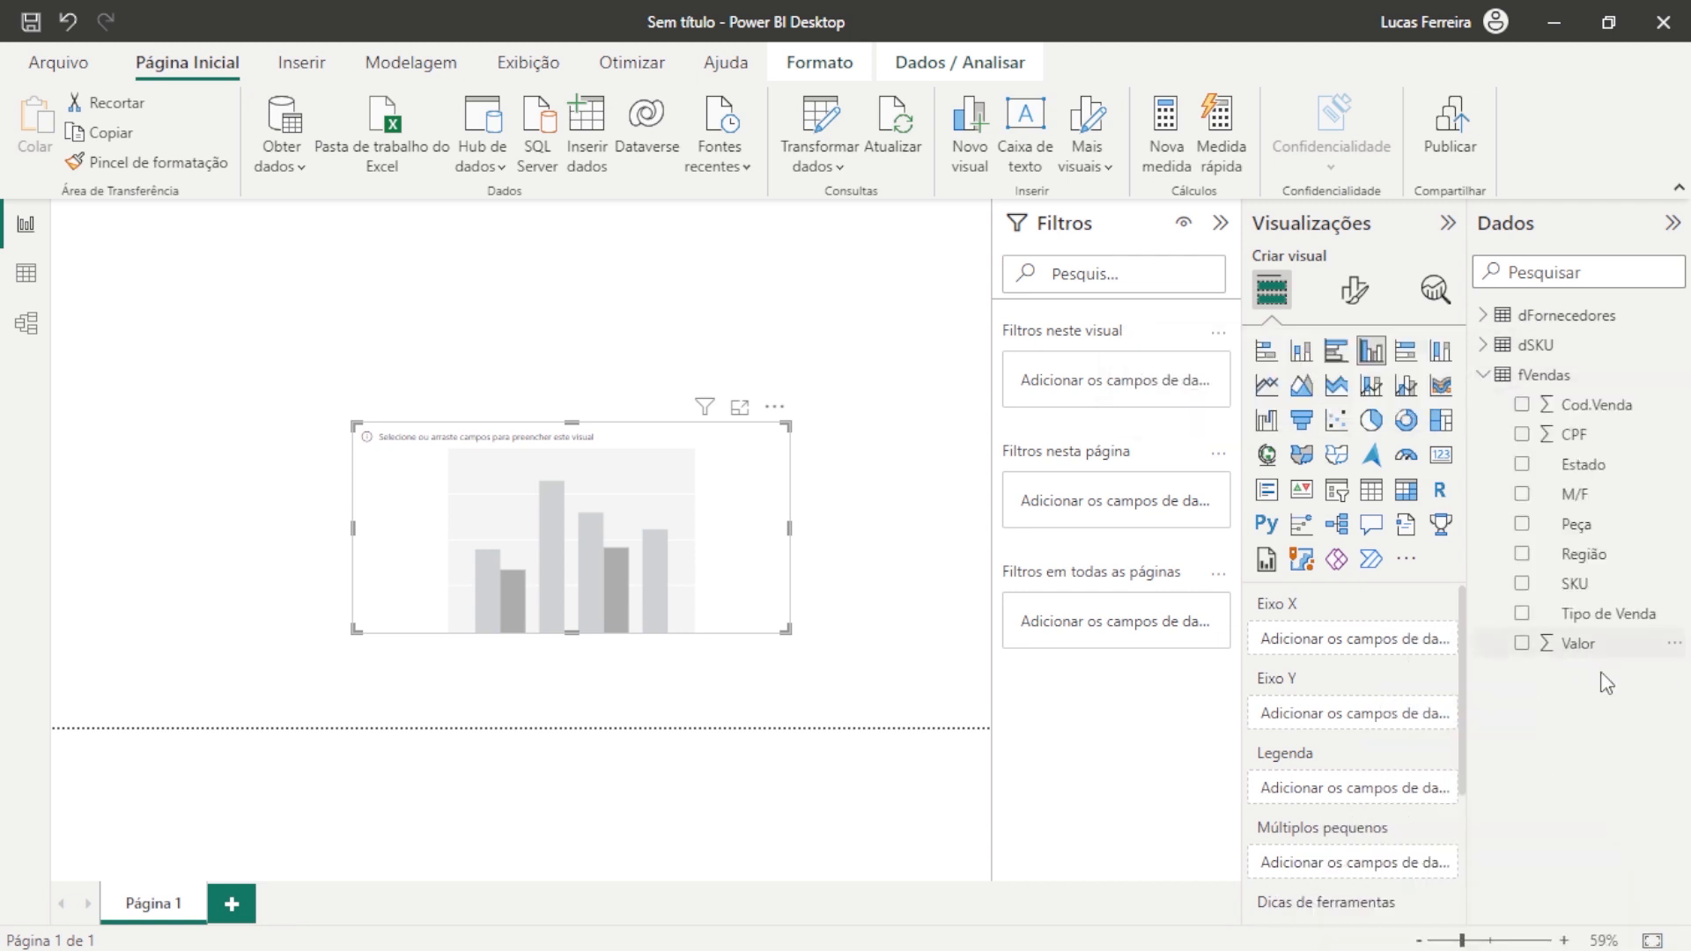
left_click_drag(1551, 712, 1352, 720)
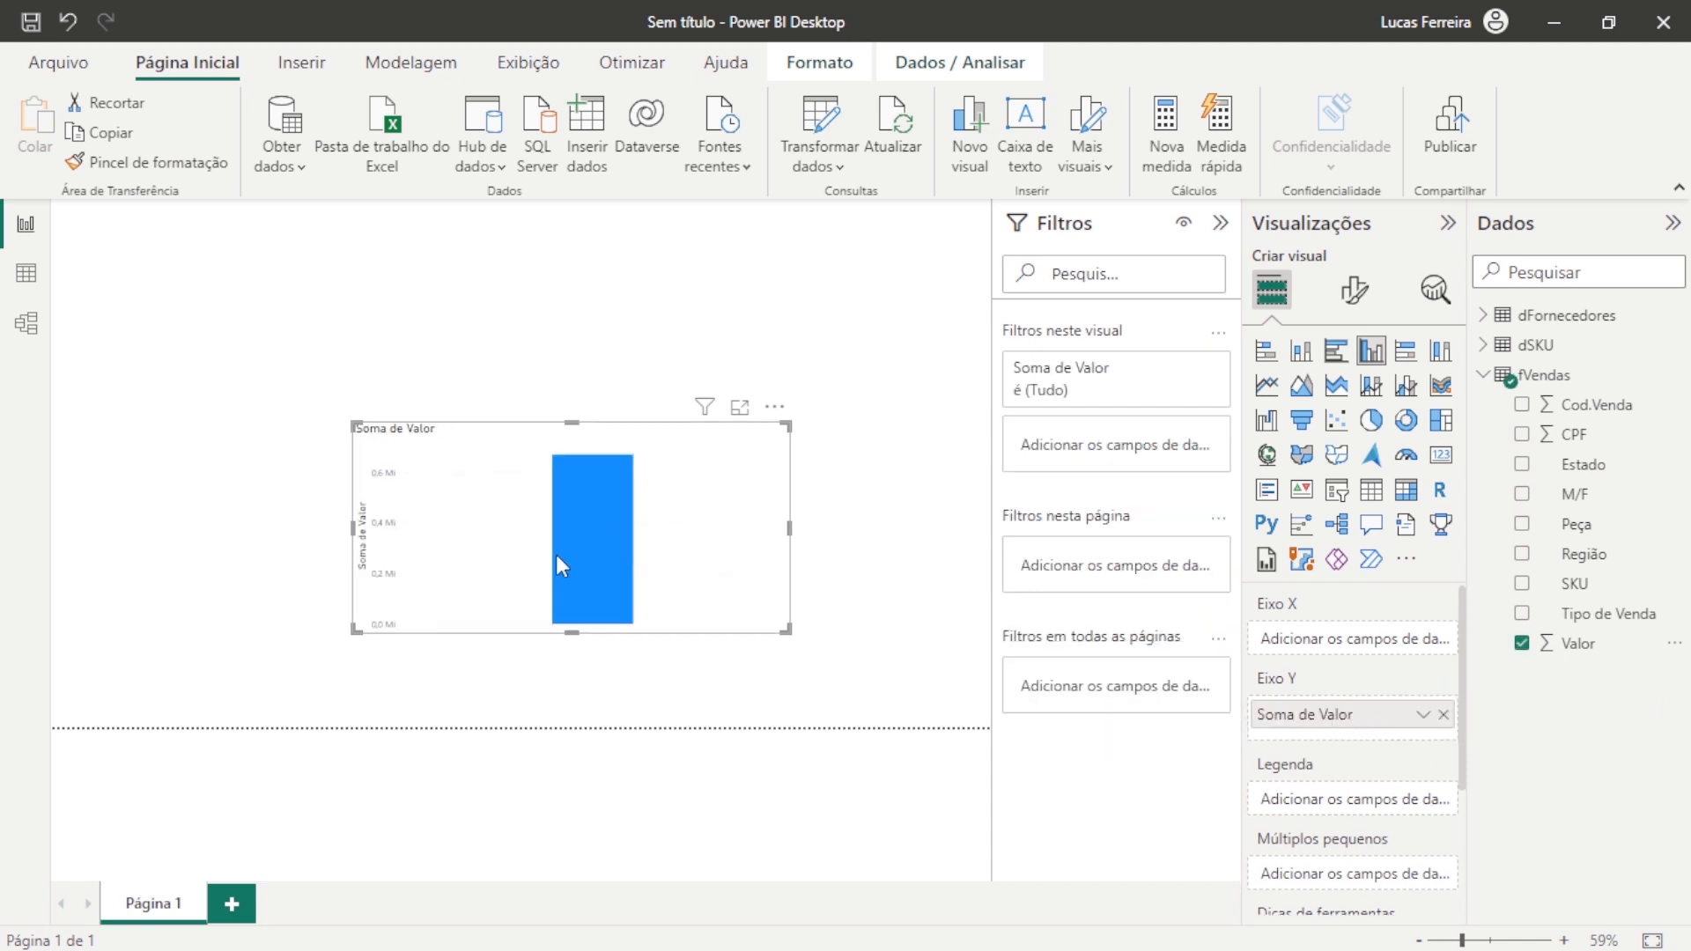
mouse_move(579, 541)
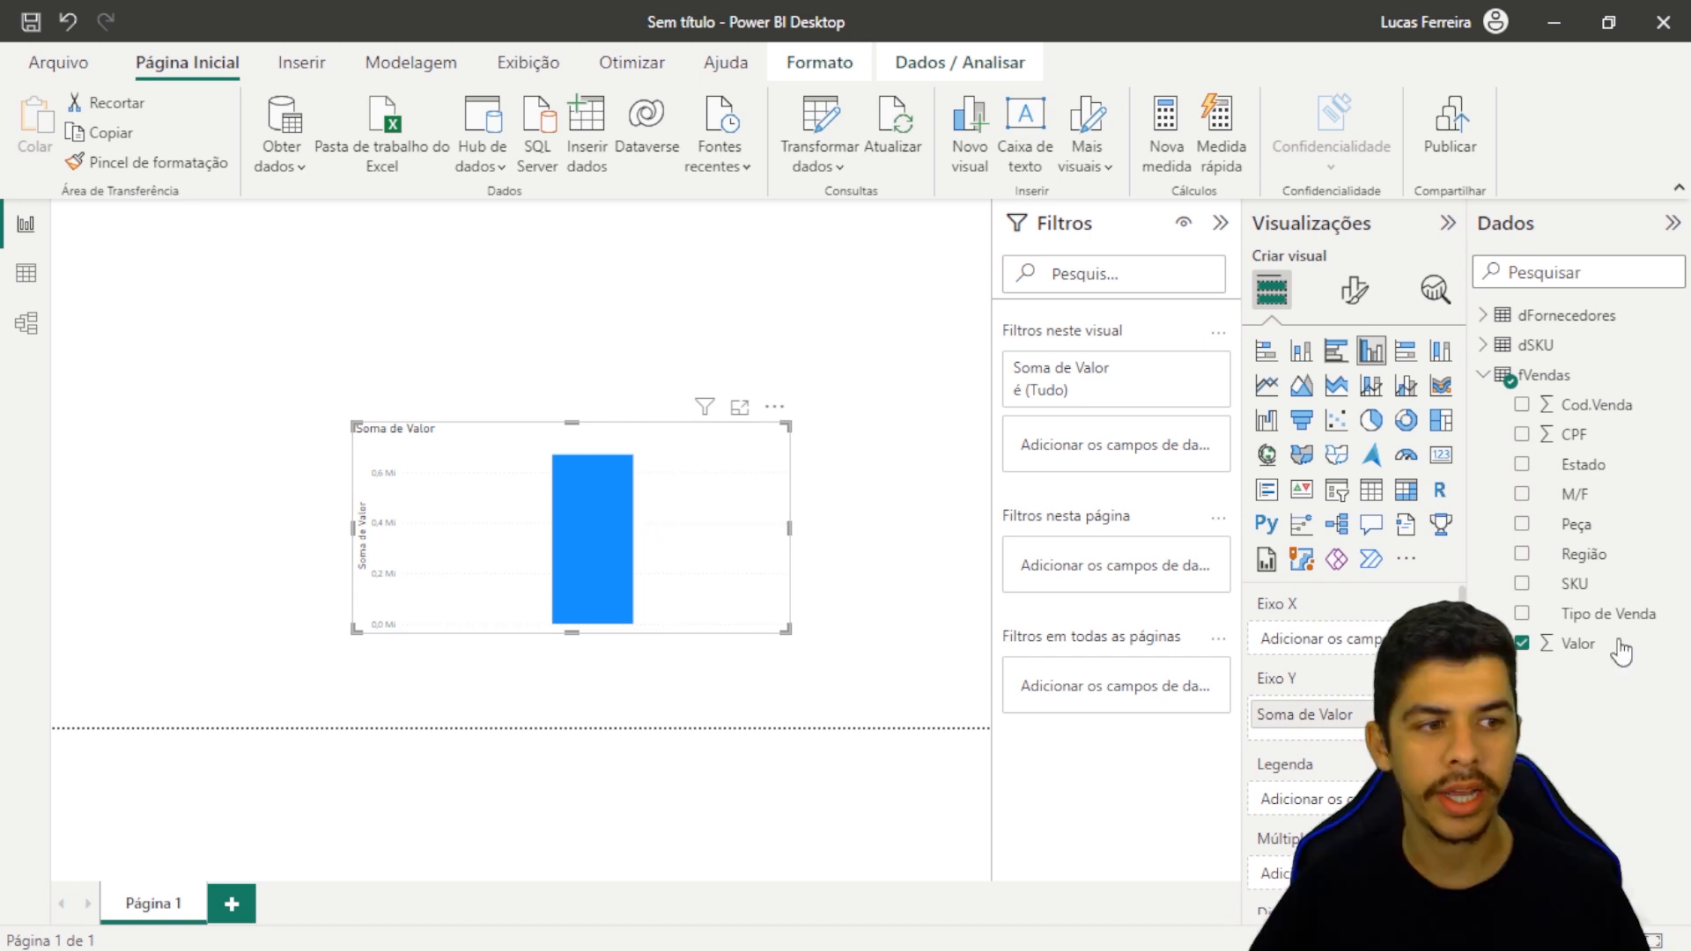
- Enlarge the Soma de Valor chart upward and sideways so it fills most of the report page
left_click(657, 685)
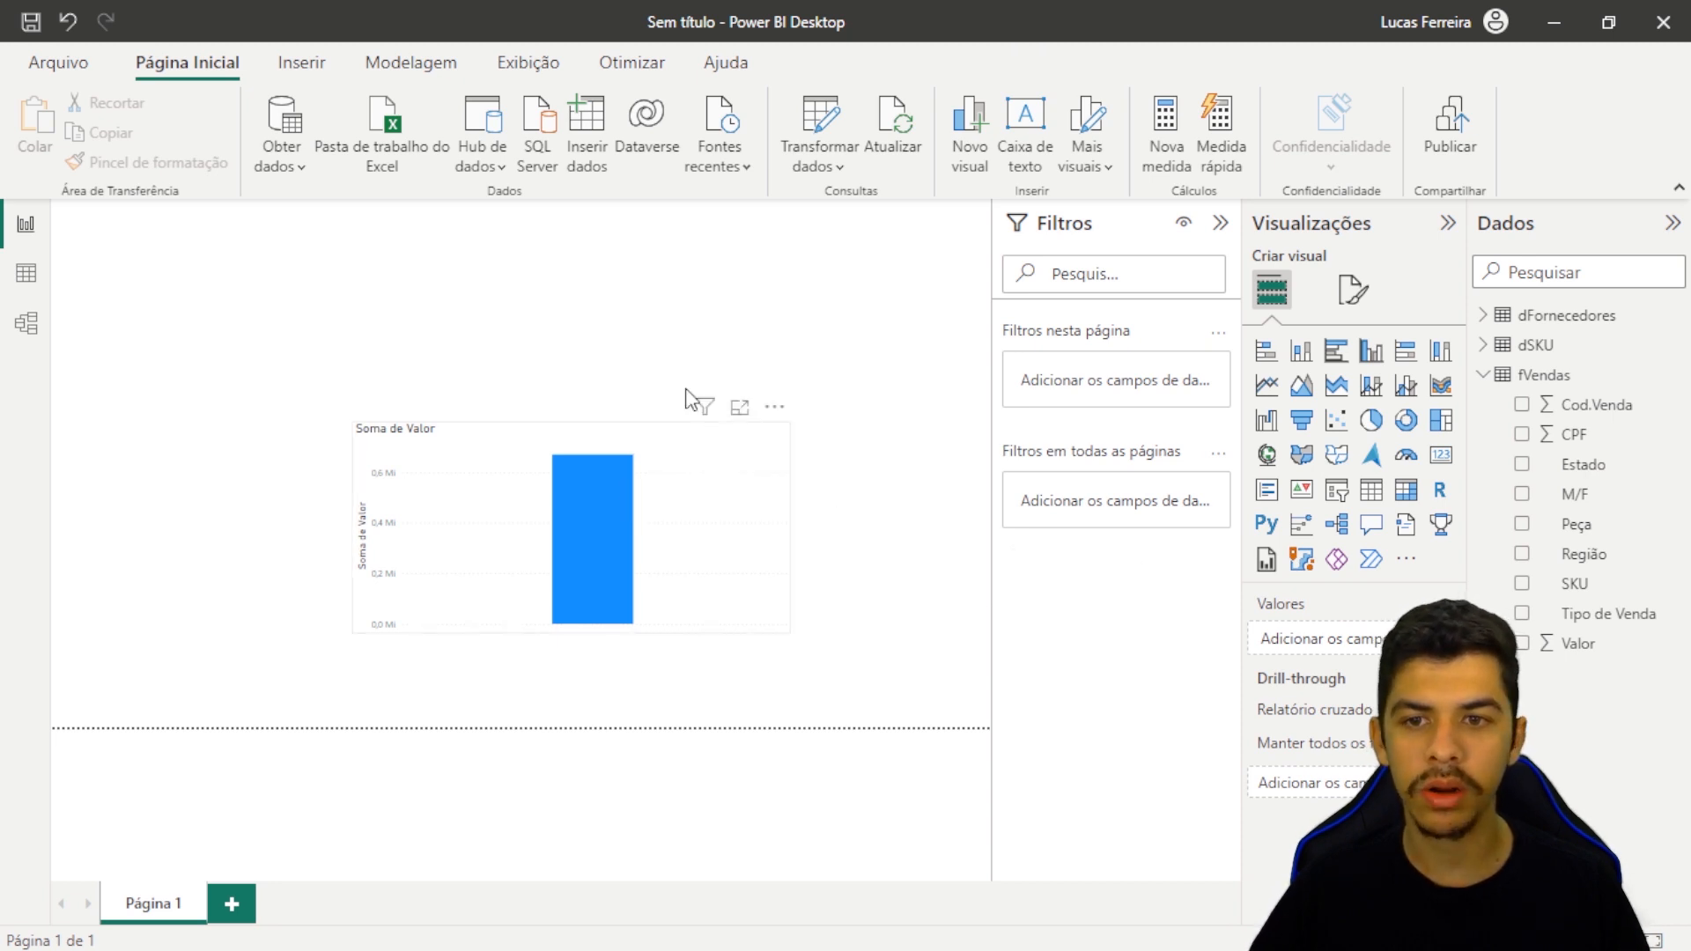
left_click(733, 459)
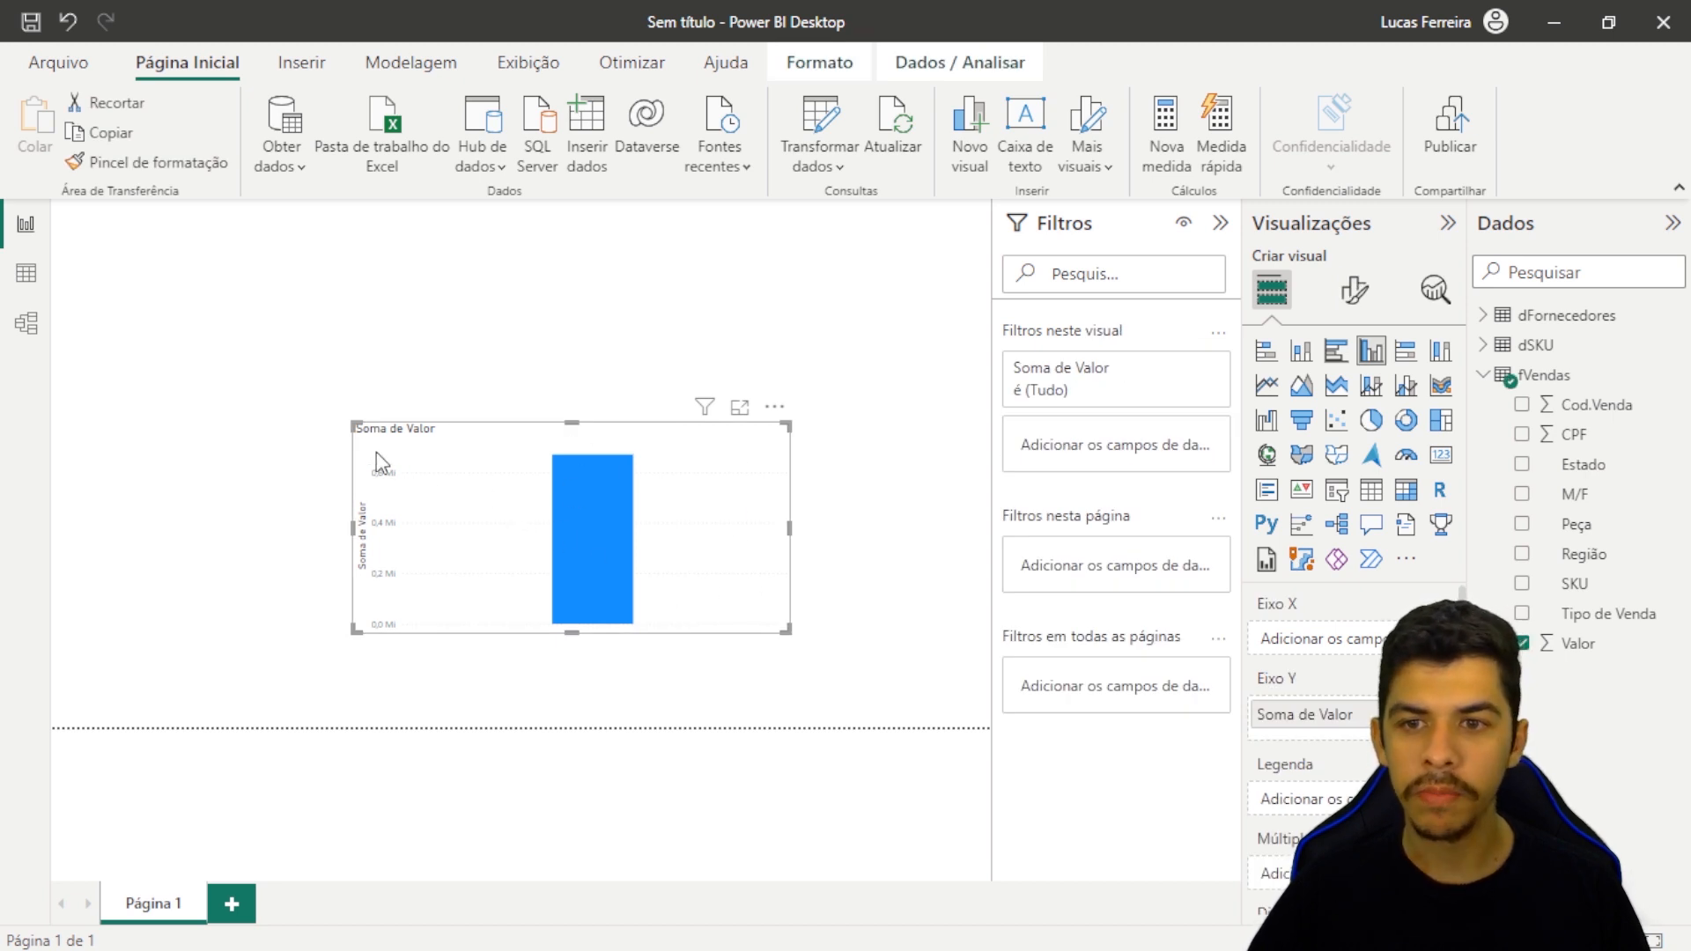
left_click_drag(357, 432, 185, 297)
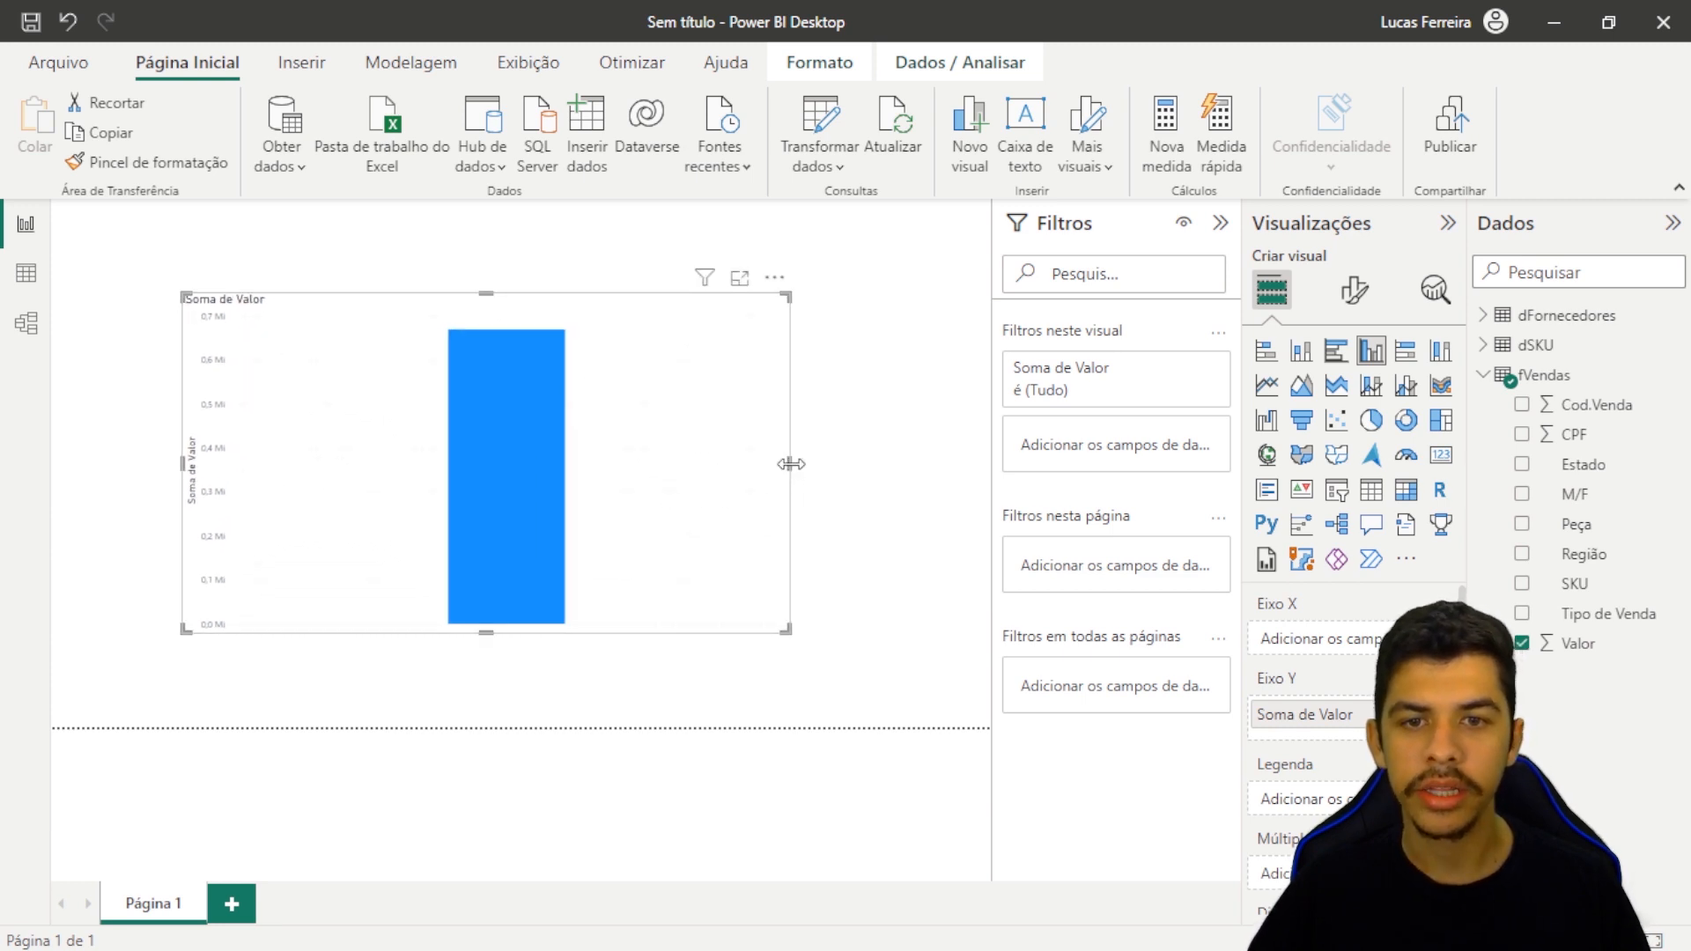
left_click_drag(785, 464, 888, 467)
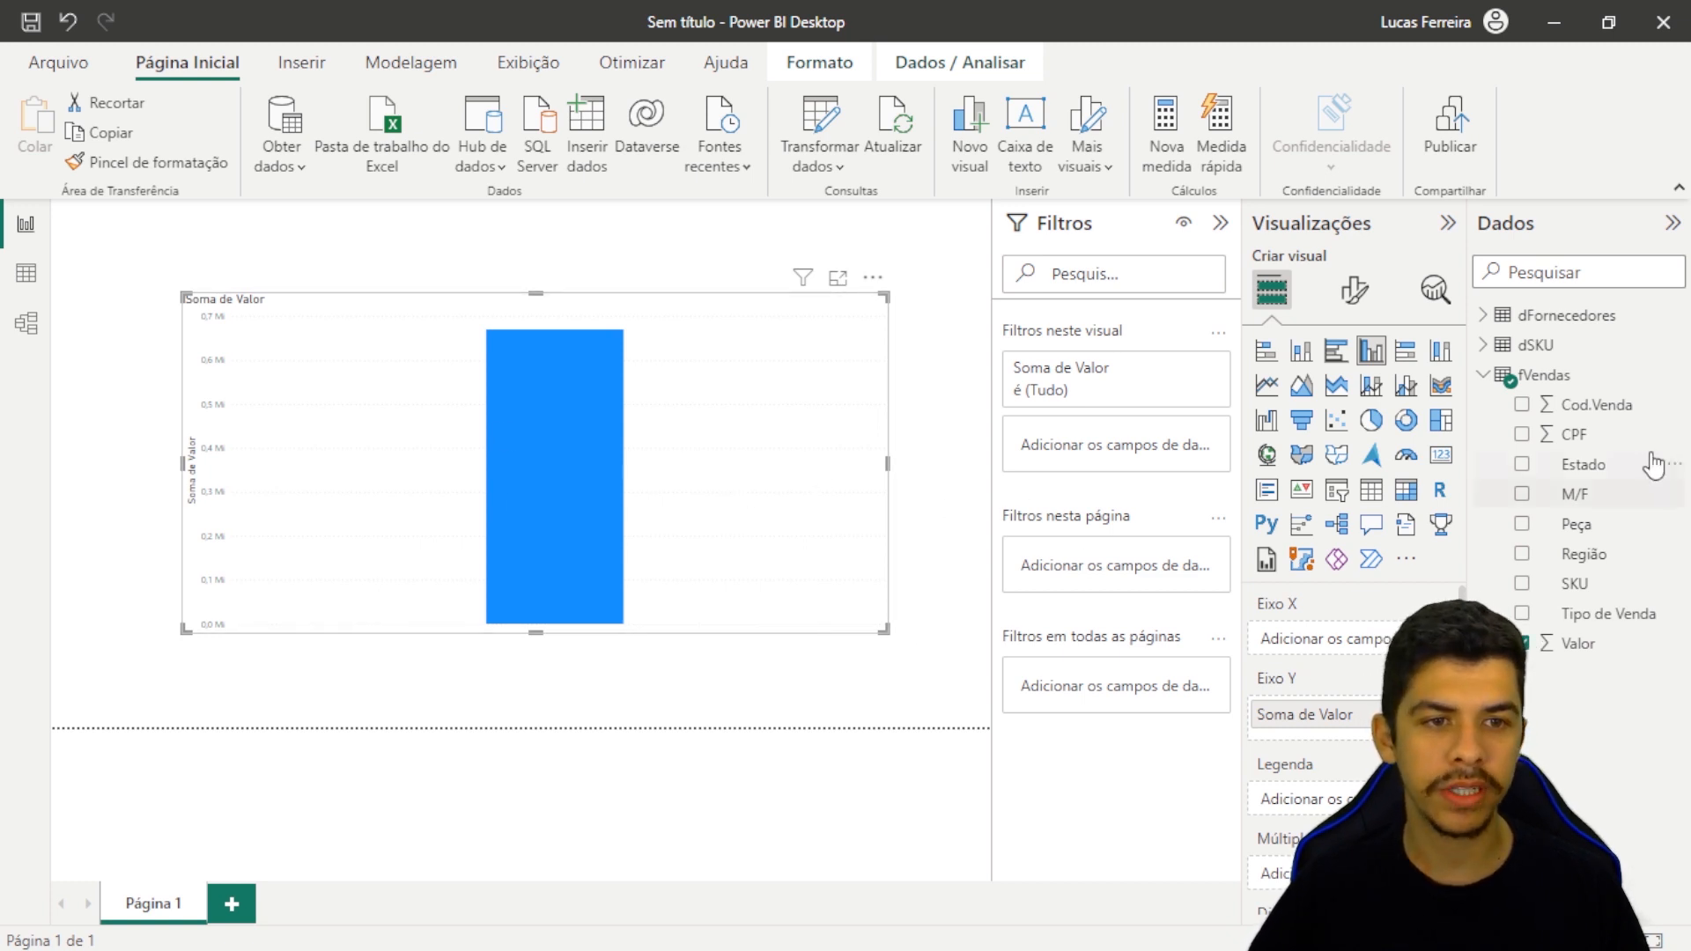
- Collapse the fVendas field list and put Fornecedor from dFornecedores on the chart's X axis
left_click(1488, 378)
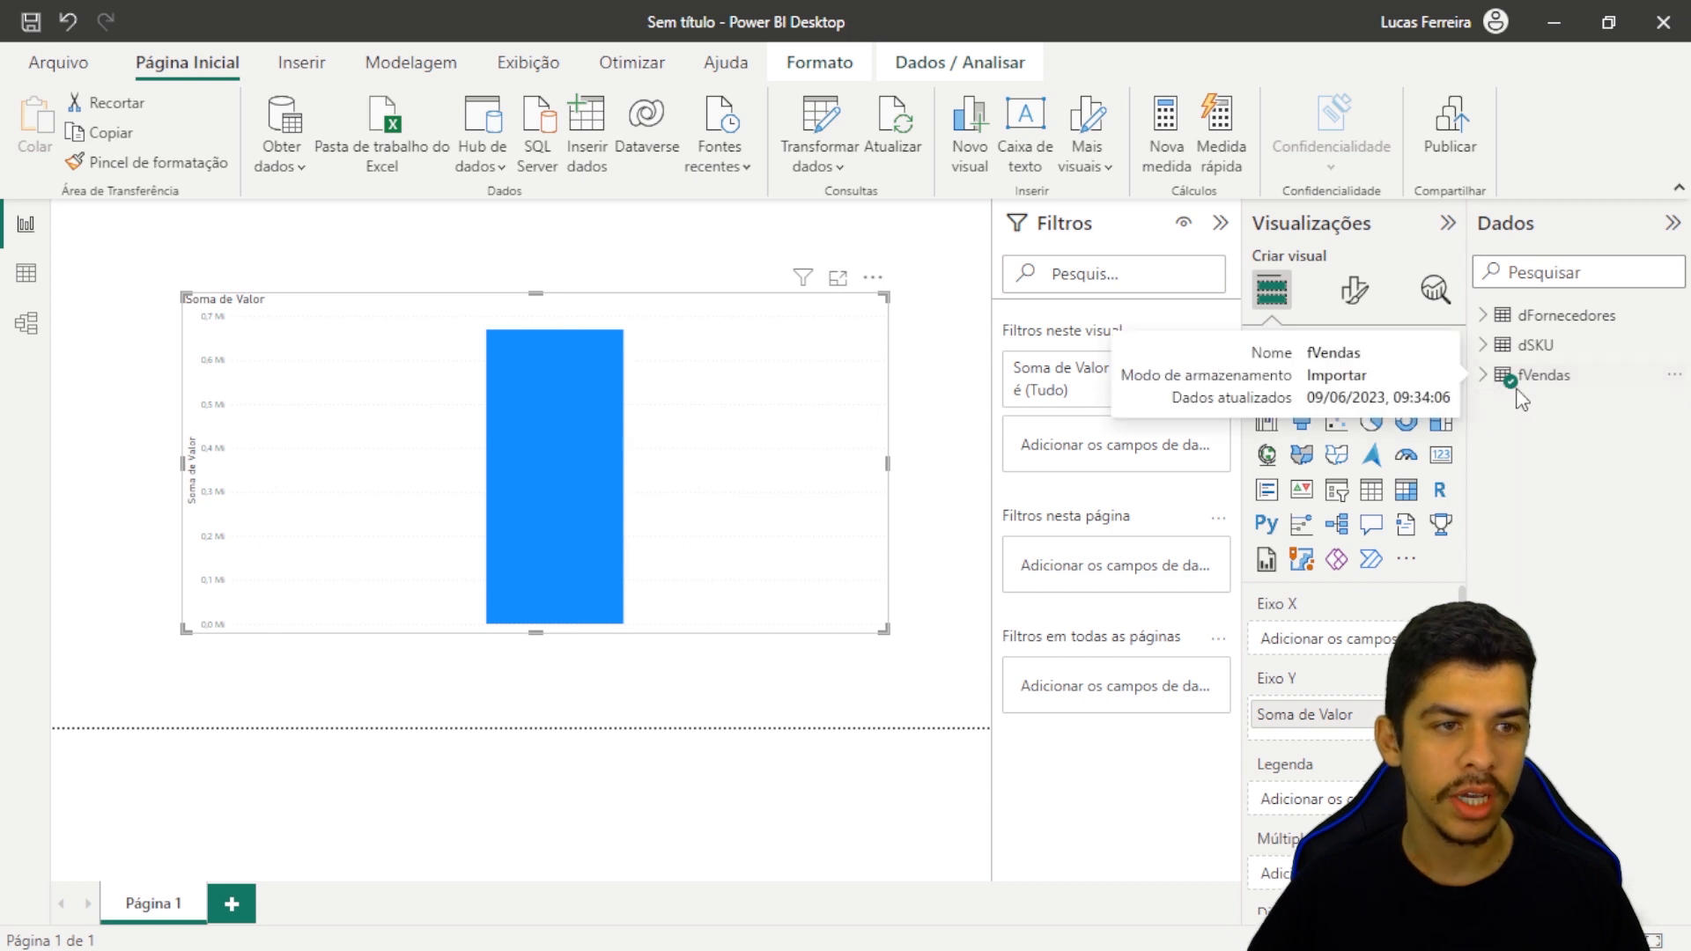
left_click(1487, 317)
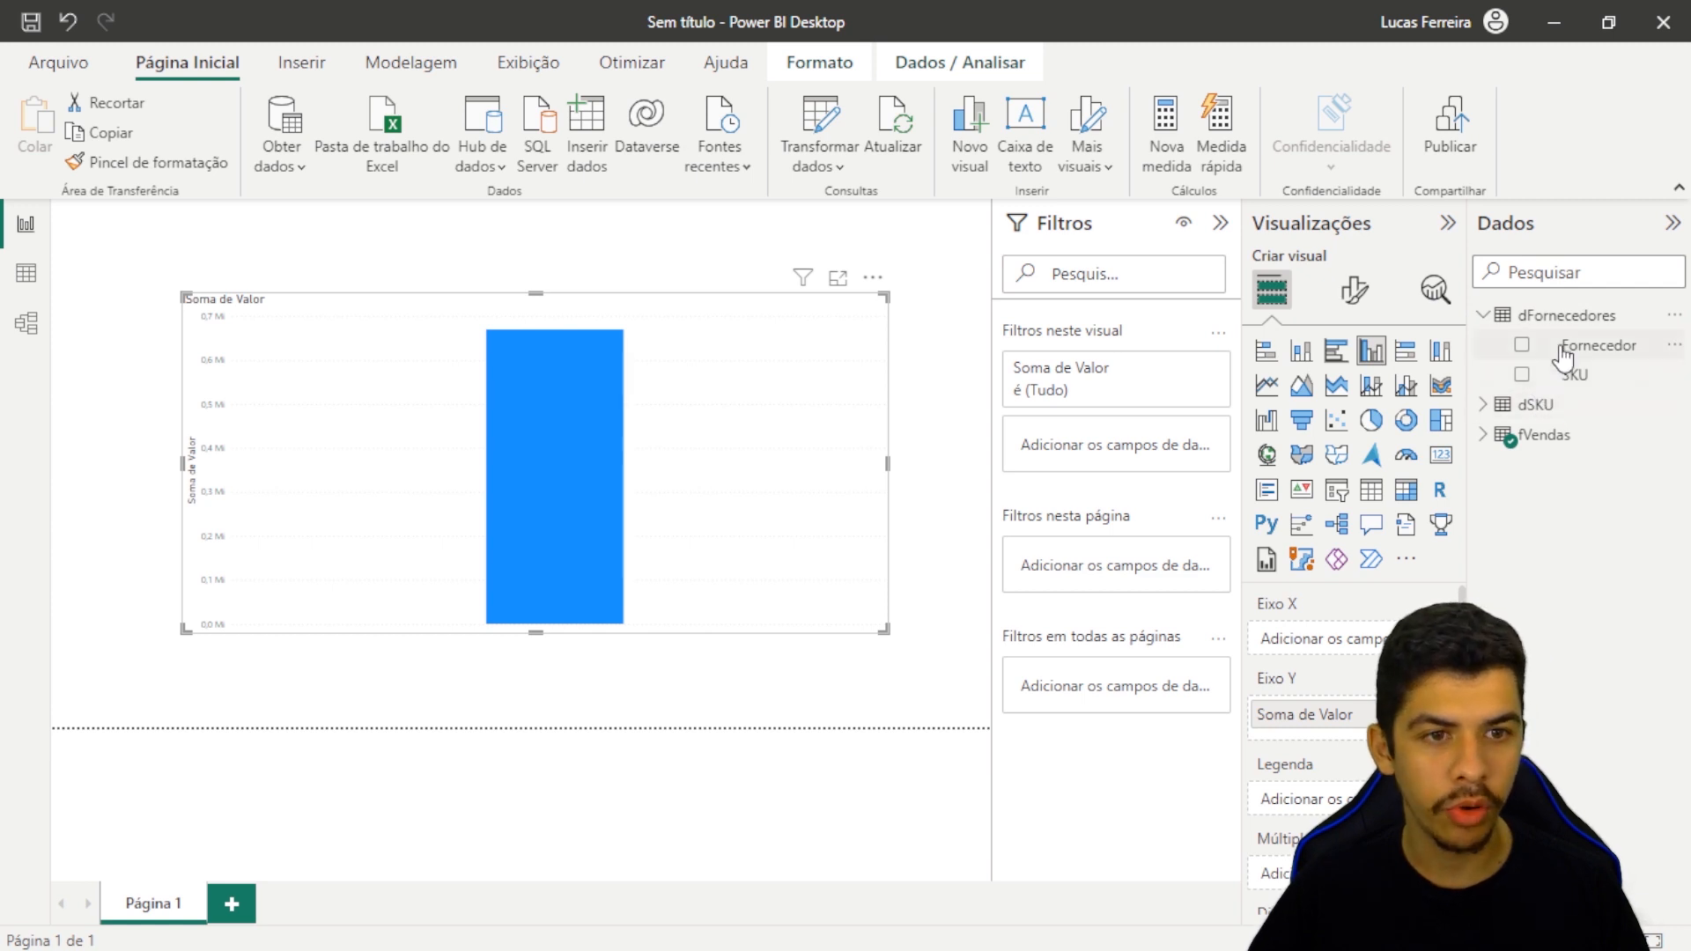
left_click_drag(1541, 339, 1324, 650)
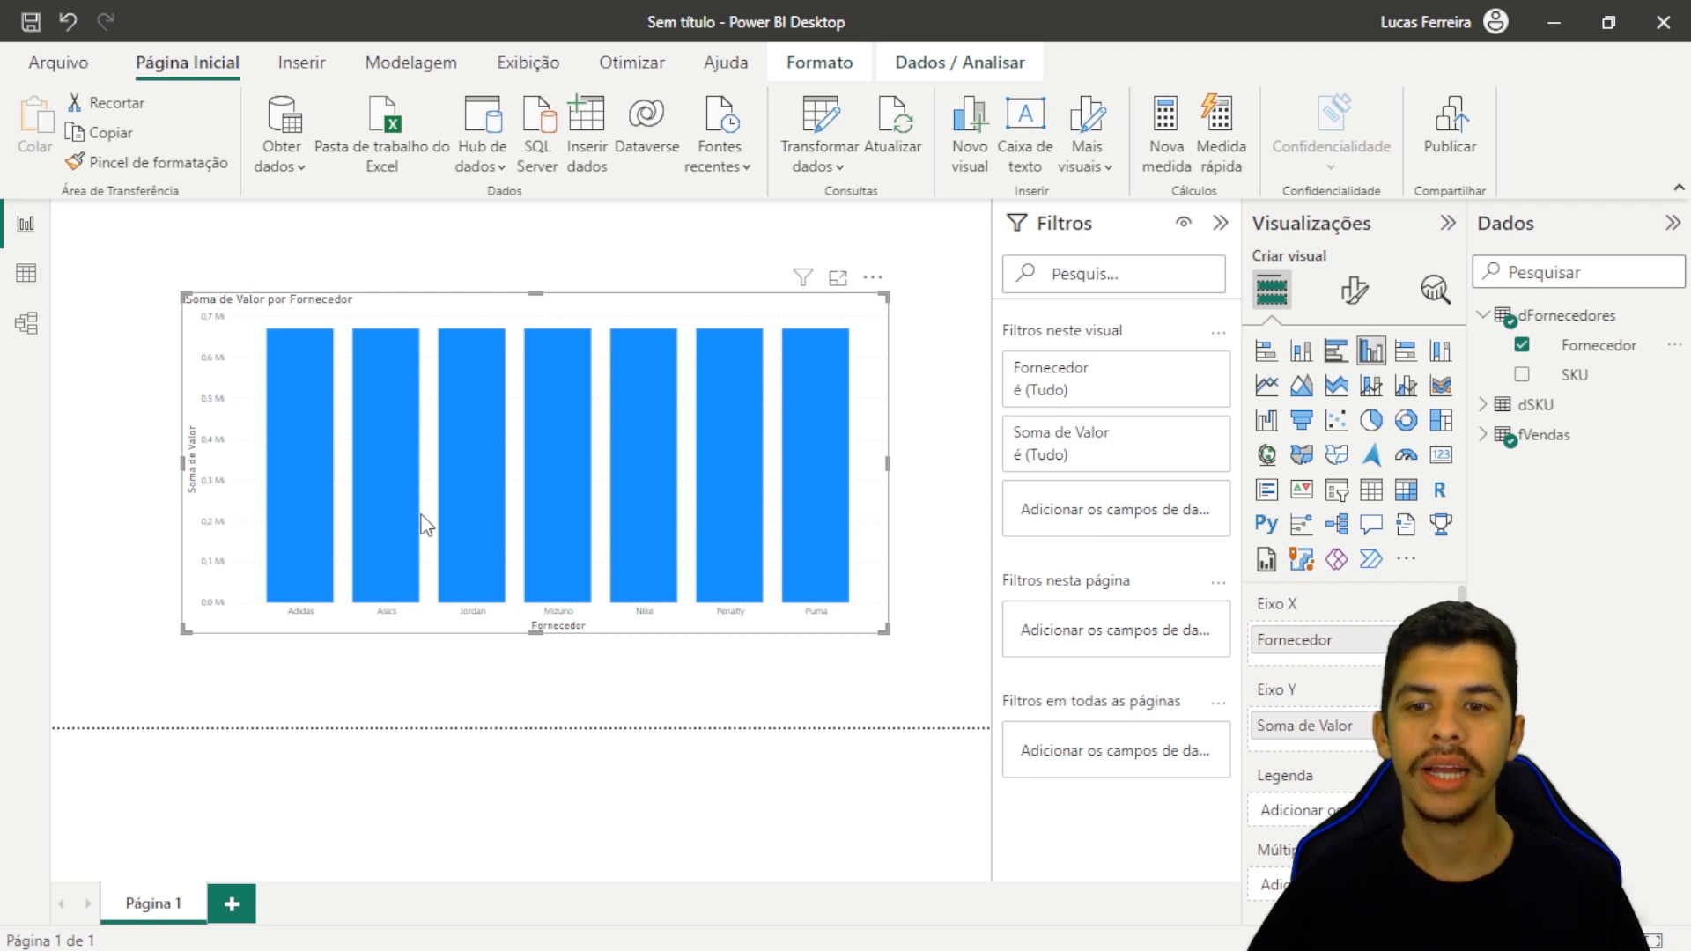
mouse_move(293, 424)
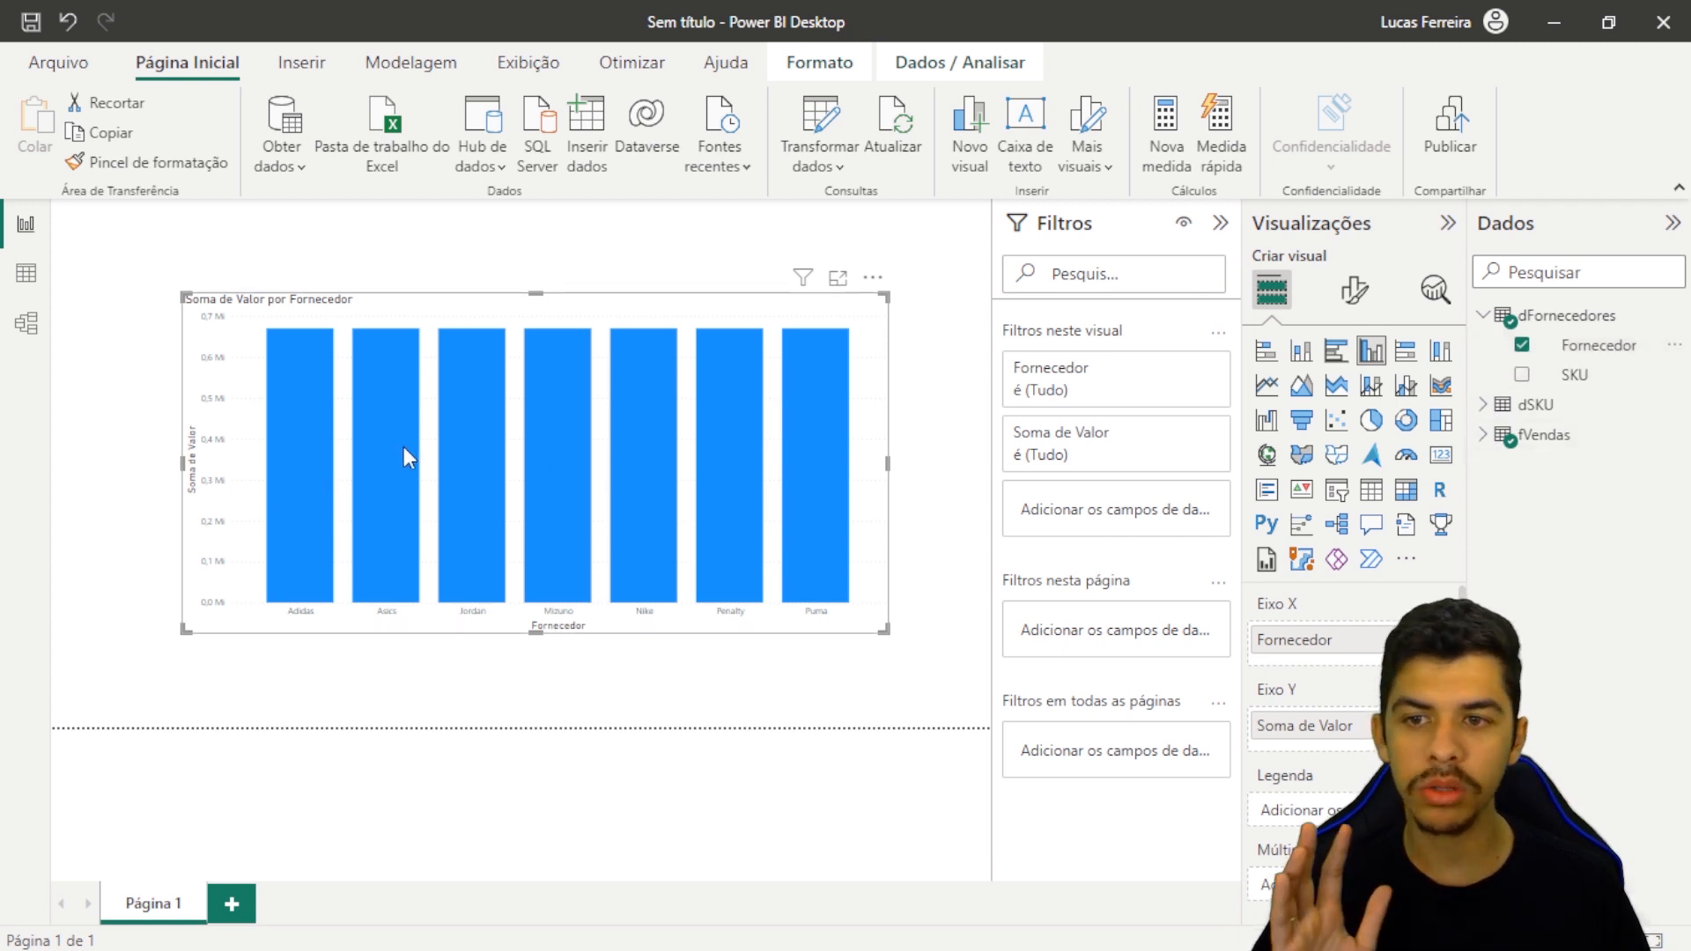
mouse_move(421, 464)
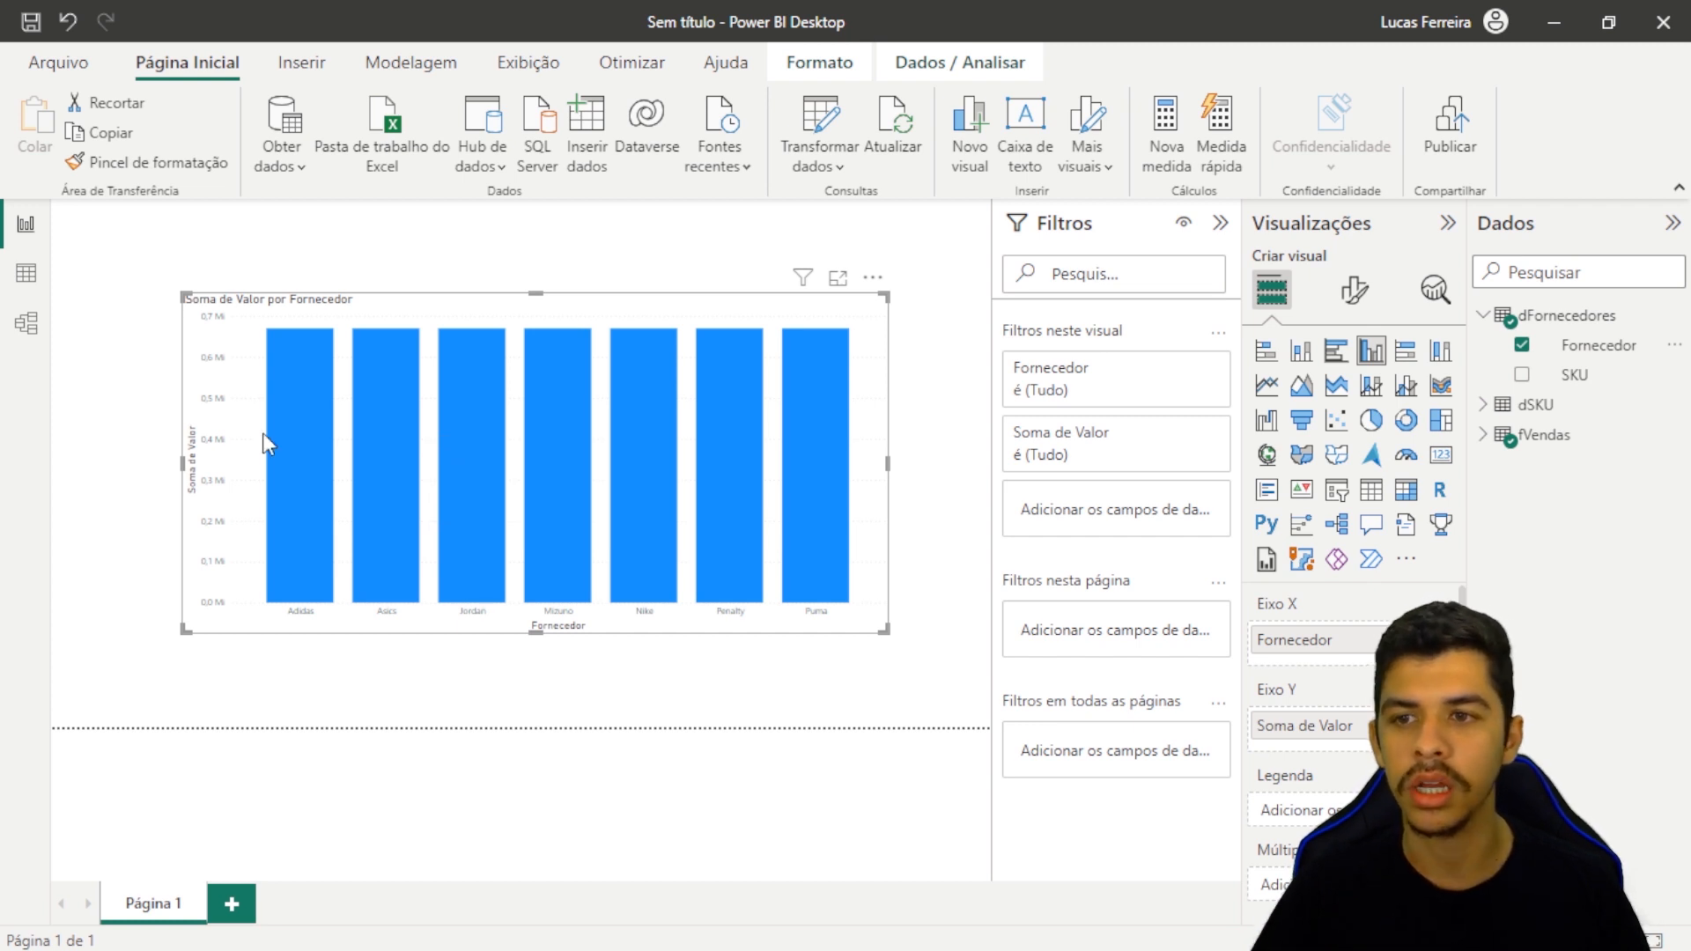
- Show the model diagram and reposition the dFornecedores and dSKU tables in a row beside fVendas
left_click(34, 283)
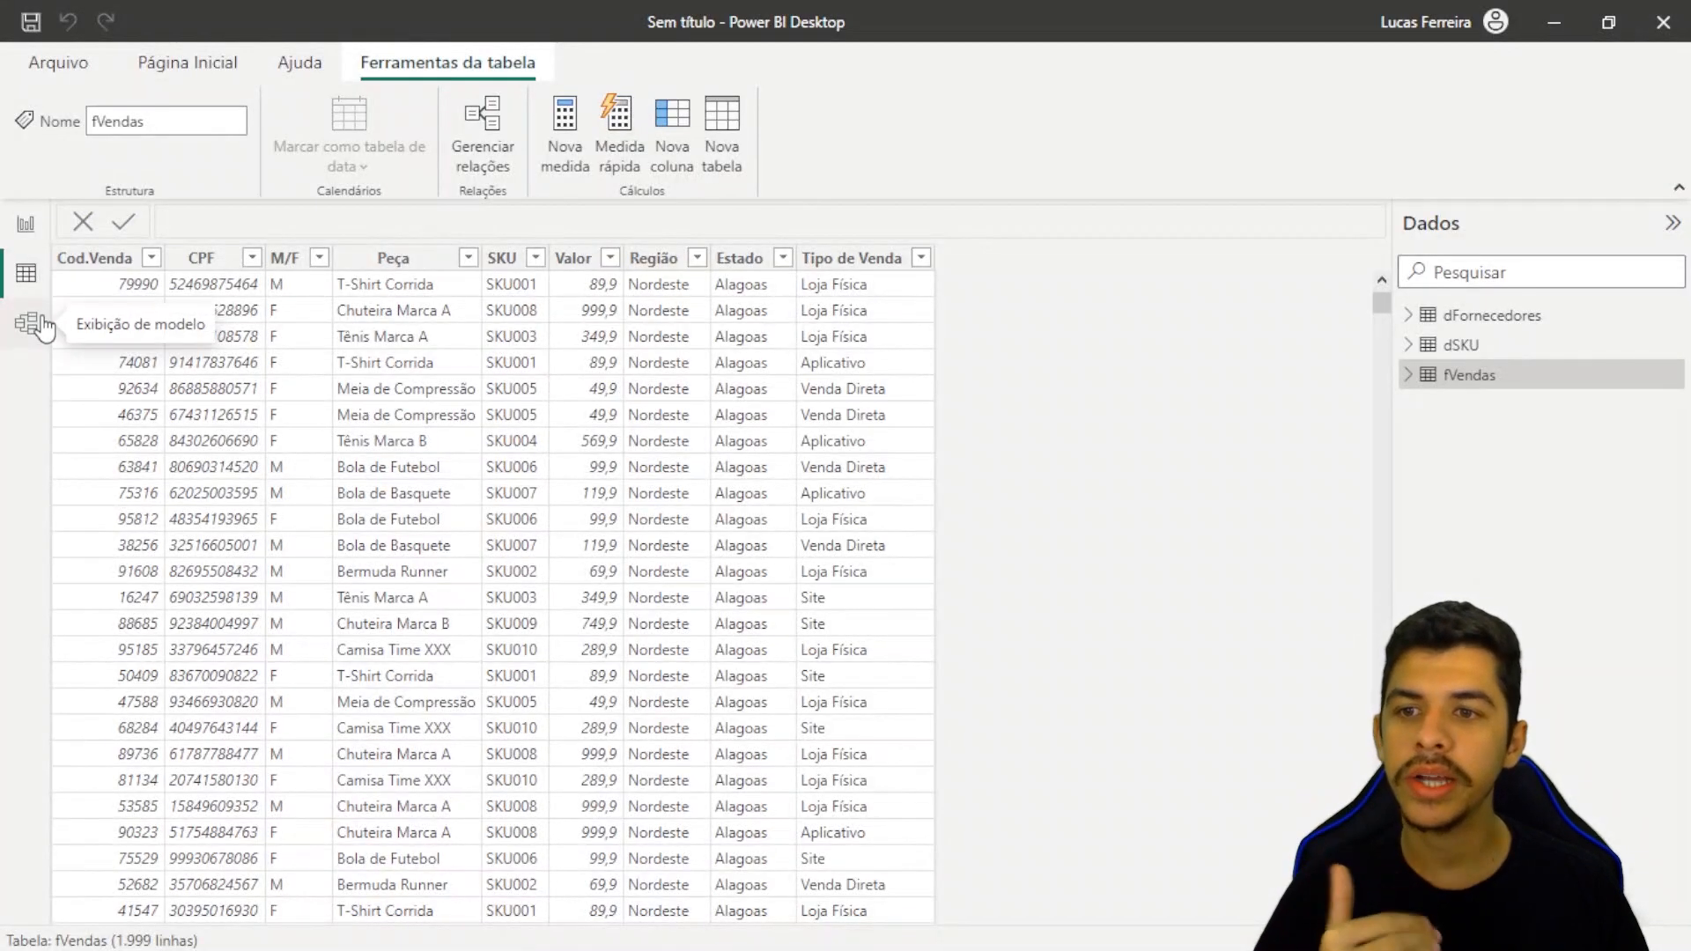
left_click(41, 322)
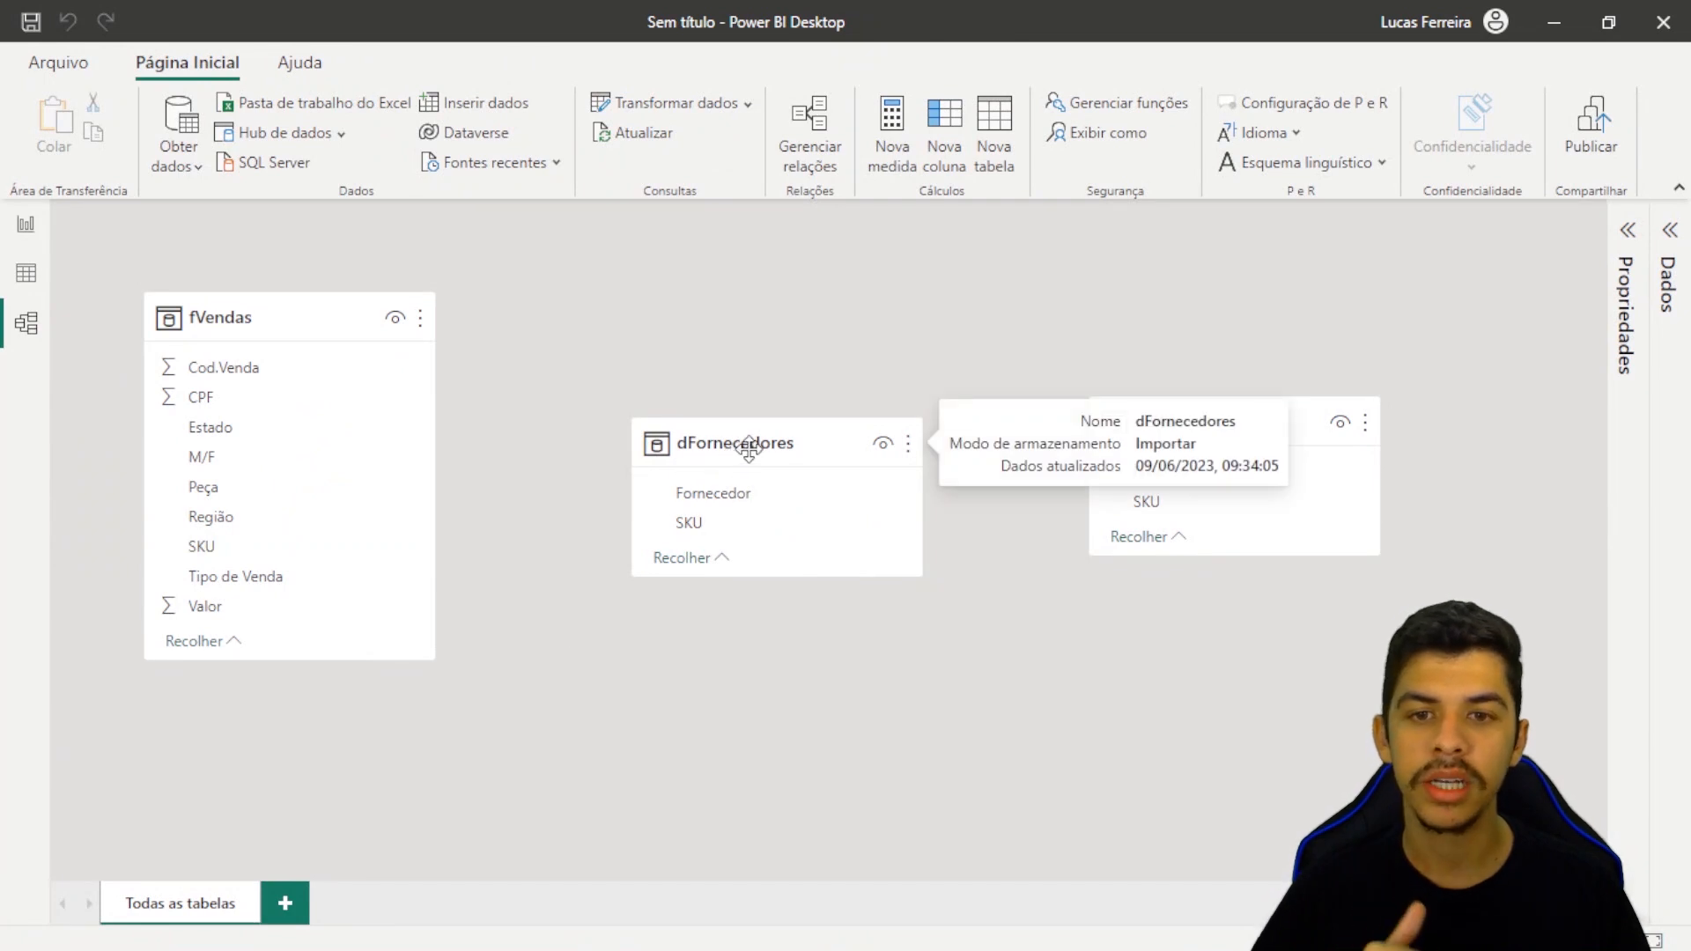
left_click_drag(747, 442, 724, 426)
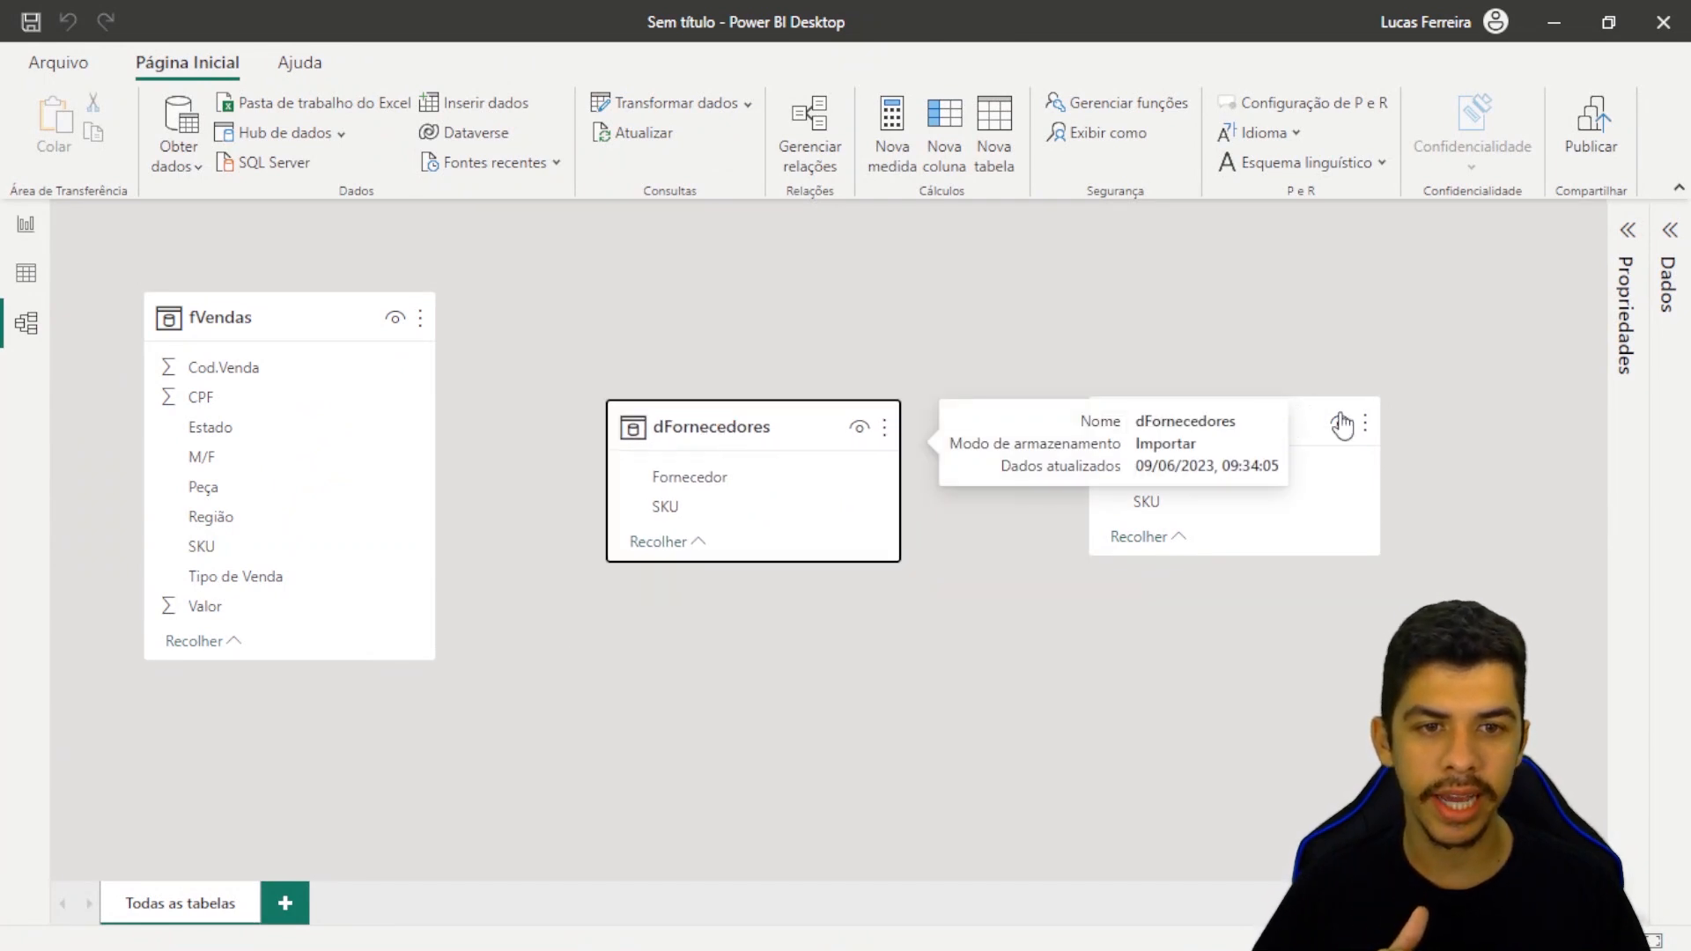
mouse_move(1286, 420)
left_mouse_down()
mouse_move(1287, 385)
mouse_move(1370, 483)
mouse_move(1248, 456)
mouse_move(1268, 423)
mouse_move(1241, 423)
mouse_move(1257, 425)
left_mouse_up()
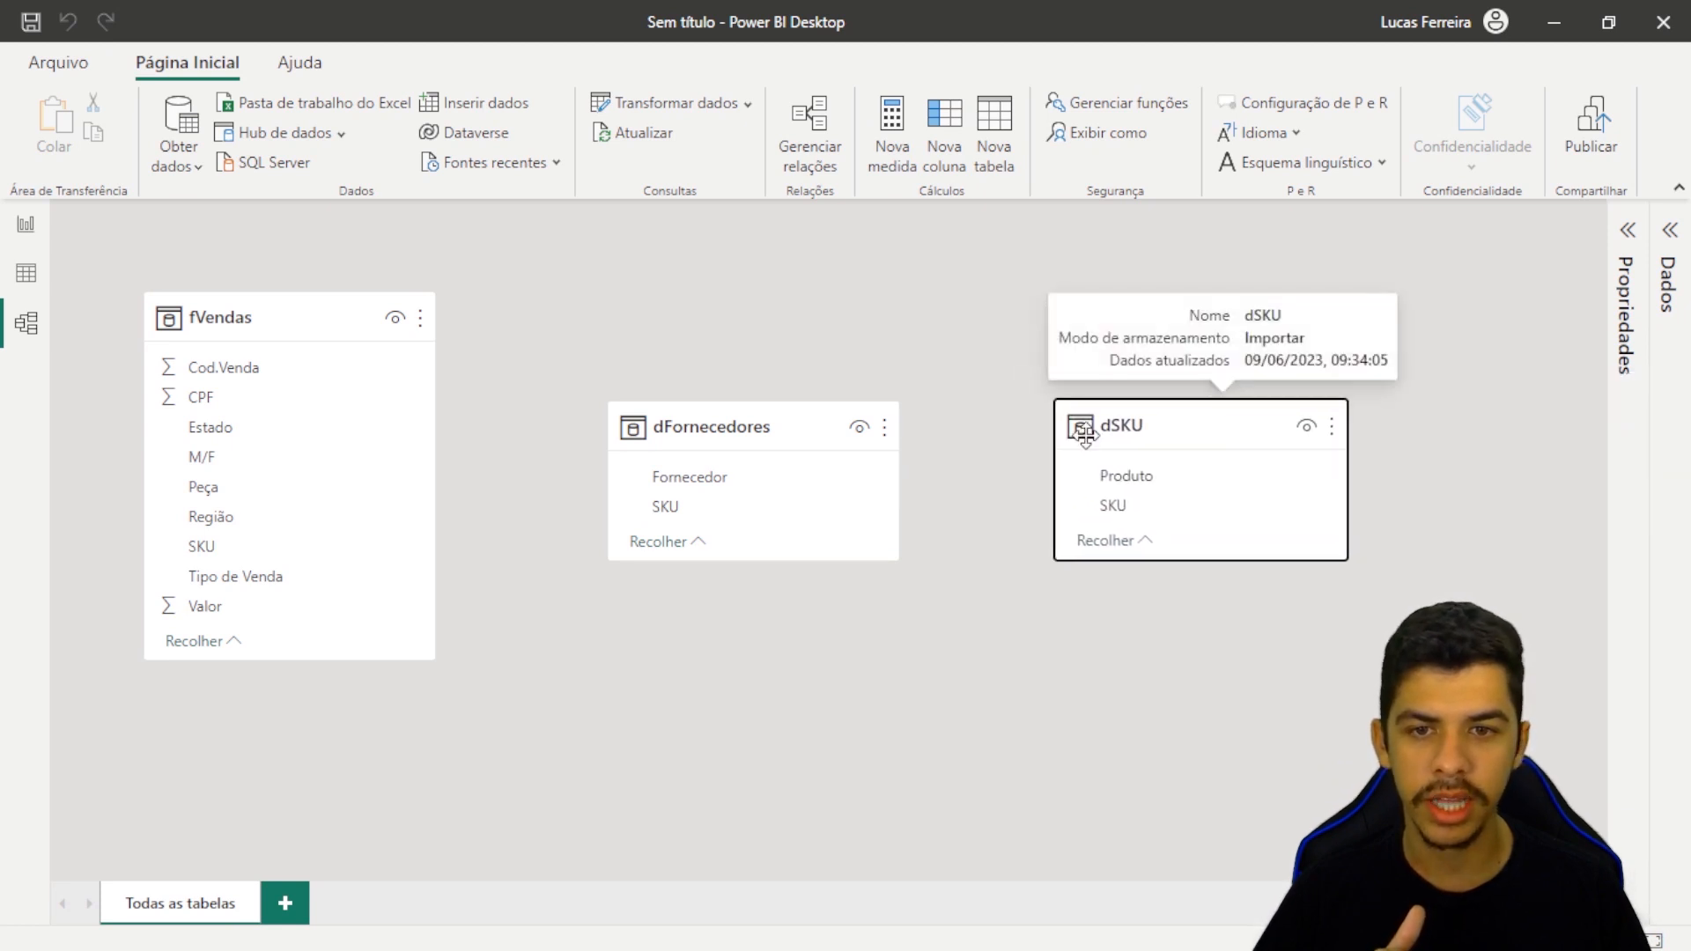
left_click(778, 437)
left_click_drag(779, 437, 765, 431)
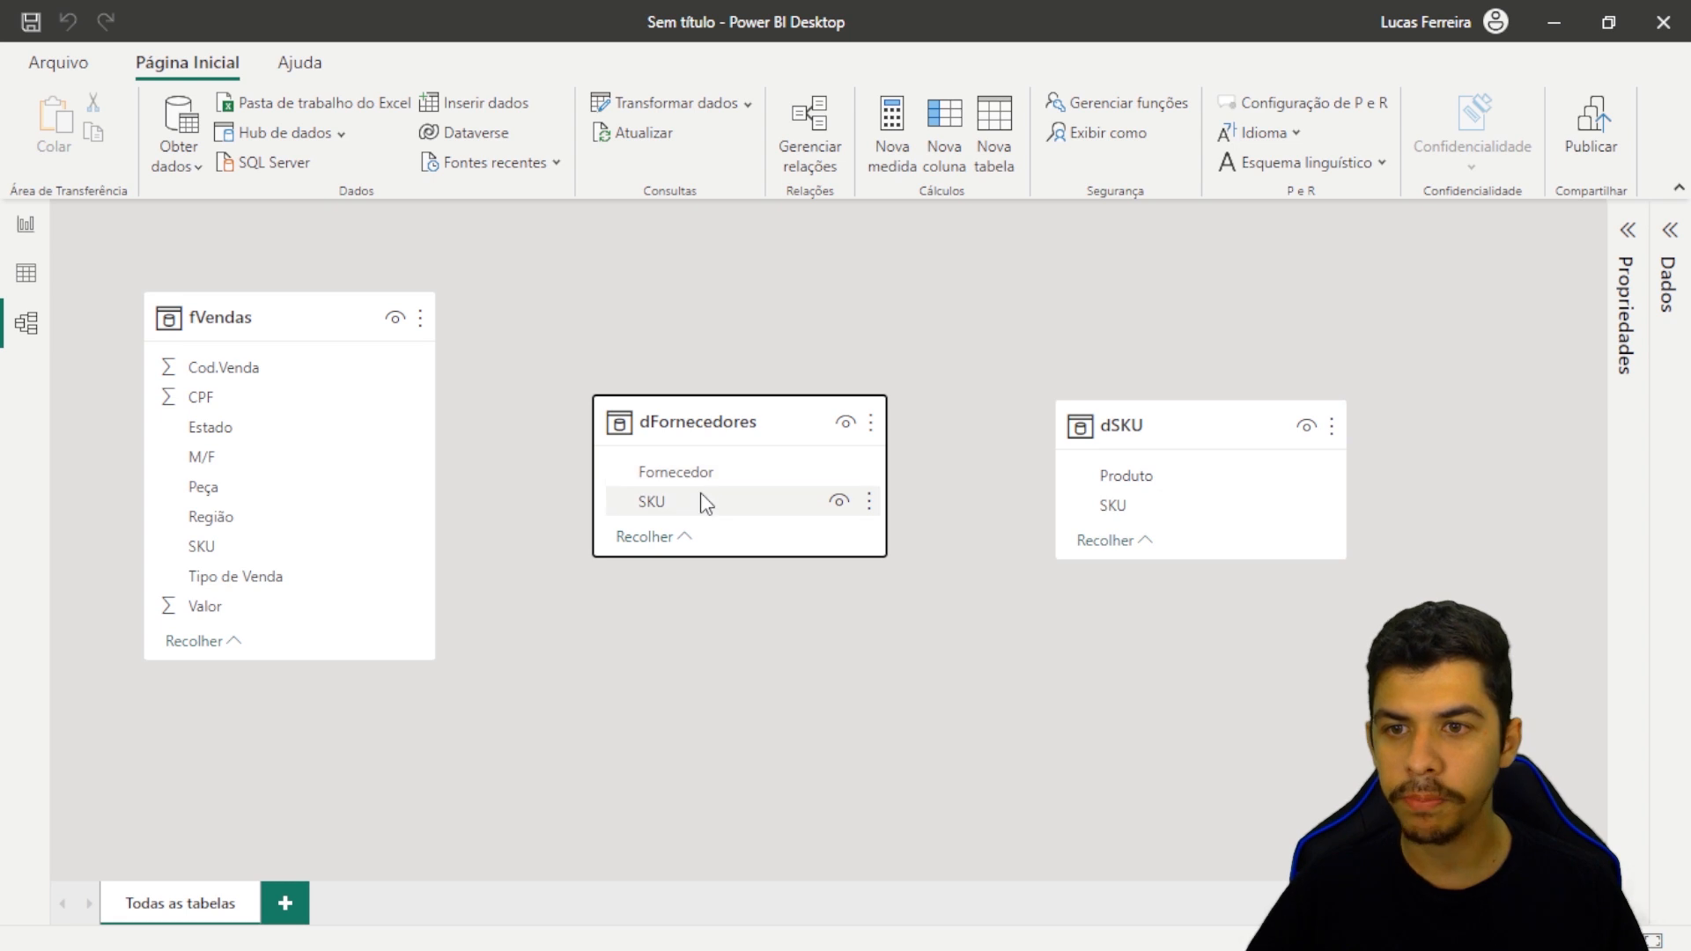
- Create a relationship from the SKU field of fVendas to the SKU field of dFornecedores
left_click(222, 550)
left_click_drag(220, 550, 668, 504)
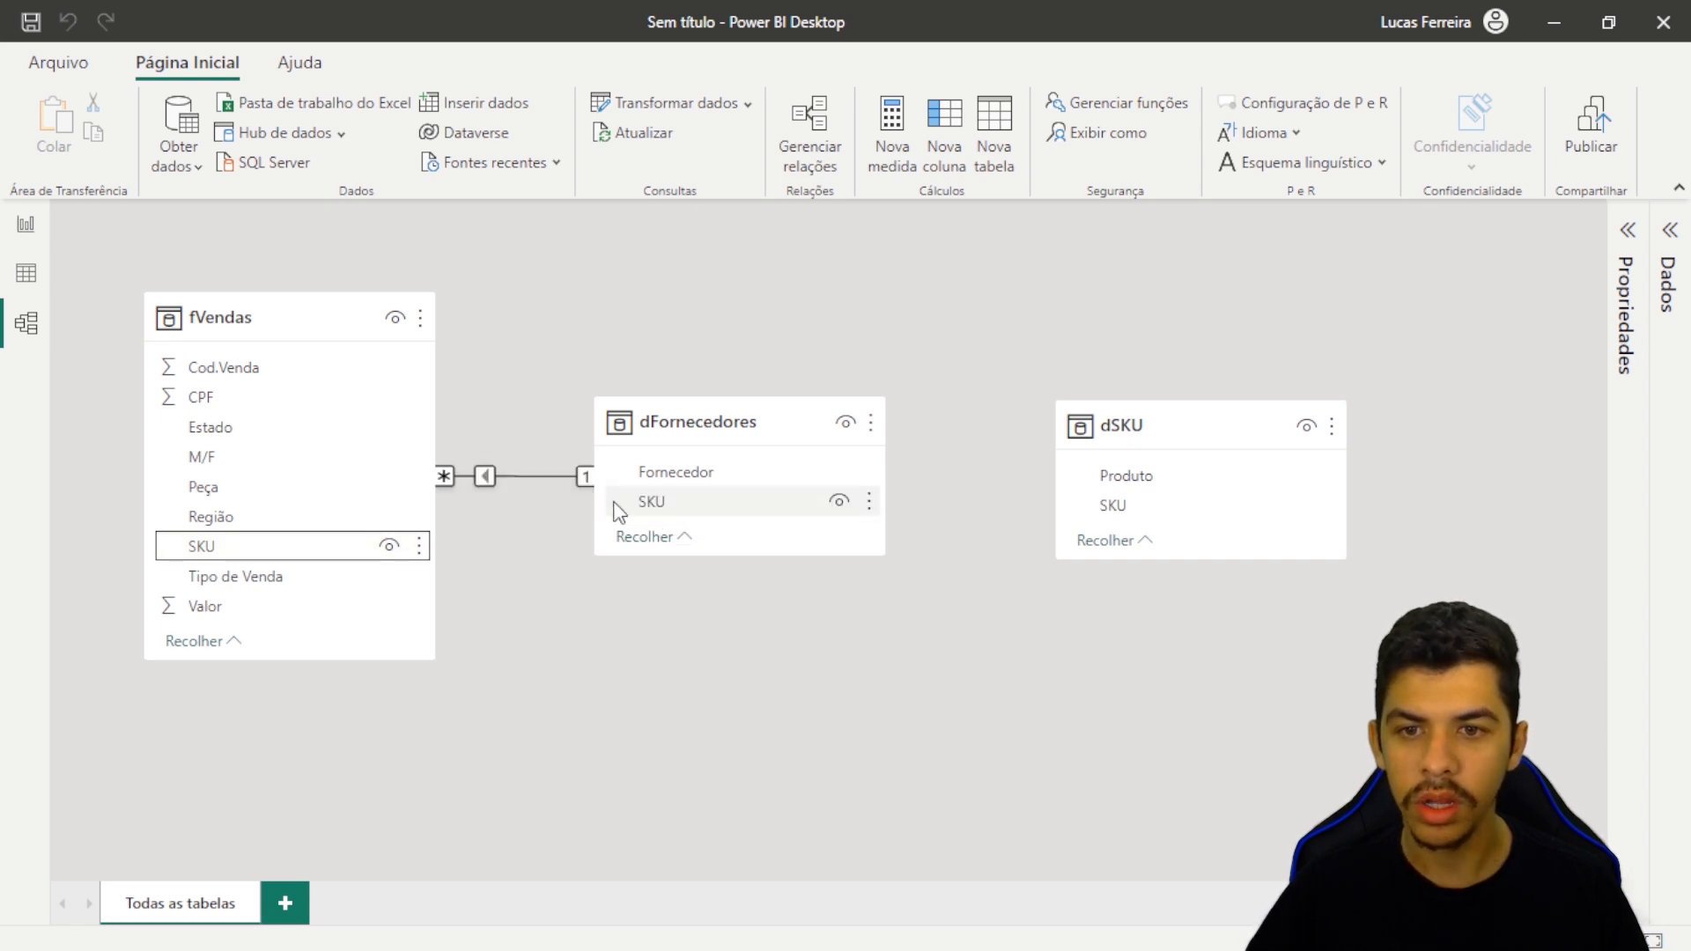
right_click(513, 476)
left_click(641, 680)
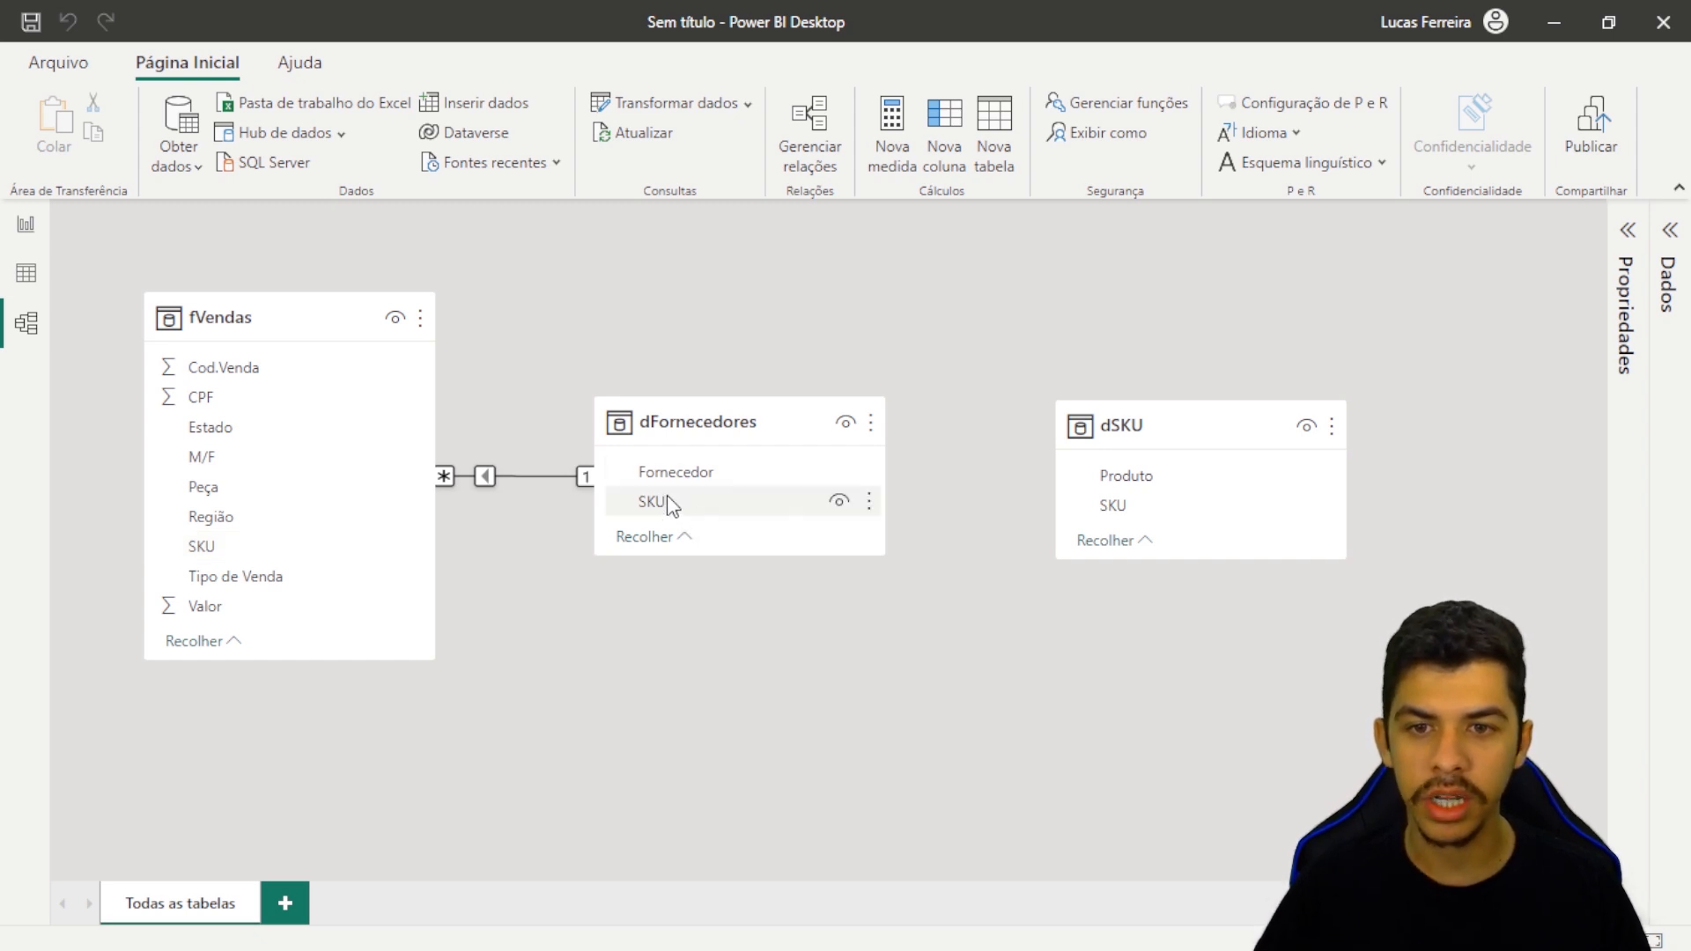
- Align dFornecedores with dSKU in the diagram and relate the two tables through their SKU fields
left_click_drag(714, 431, 736, 421)
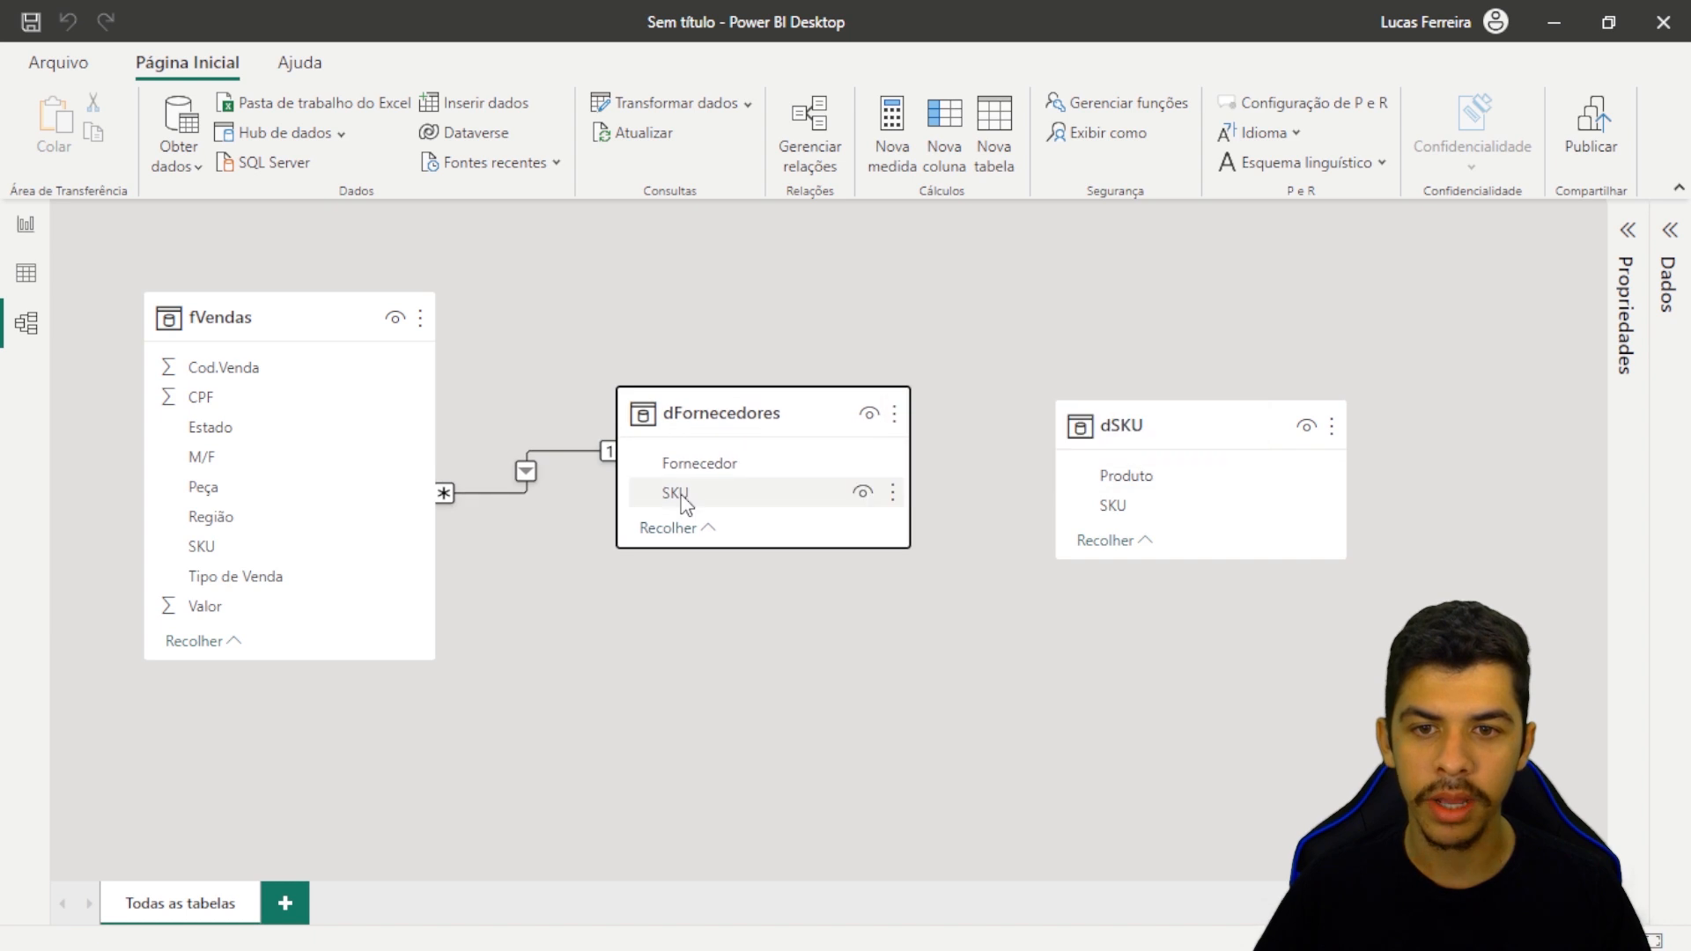
mouse_move(1138, 441)
left_mouse_down()
mouse_move(1125, 401)
mouse_move(1130, 423)
left_mouse_up()
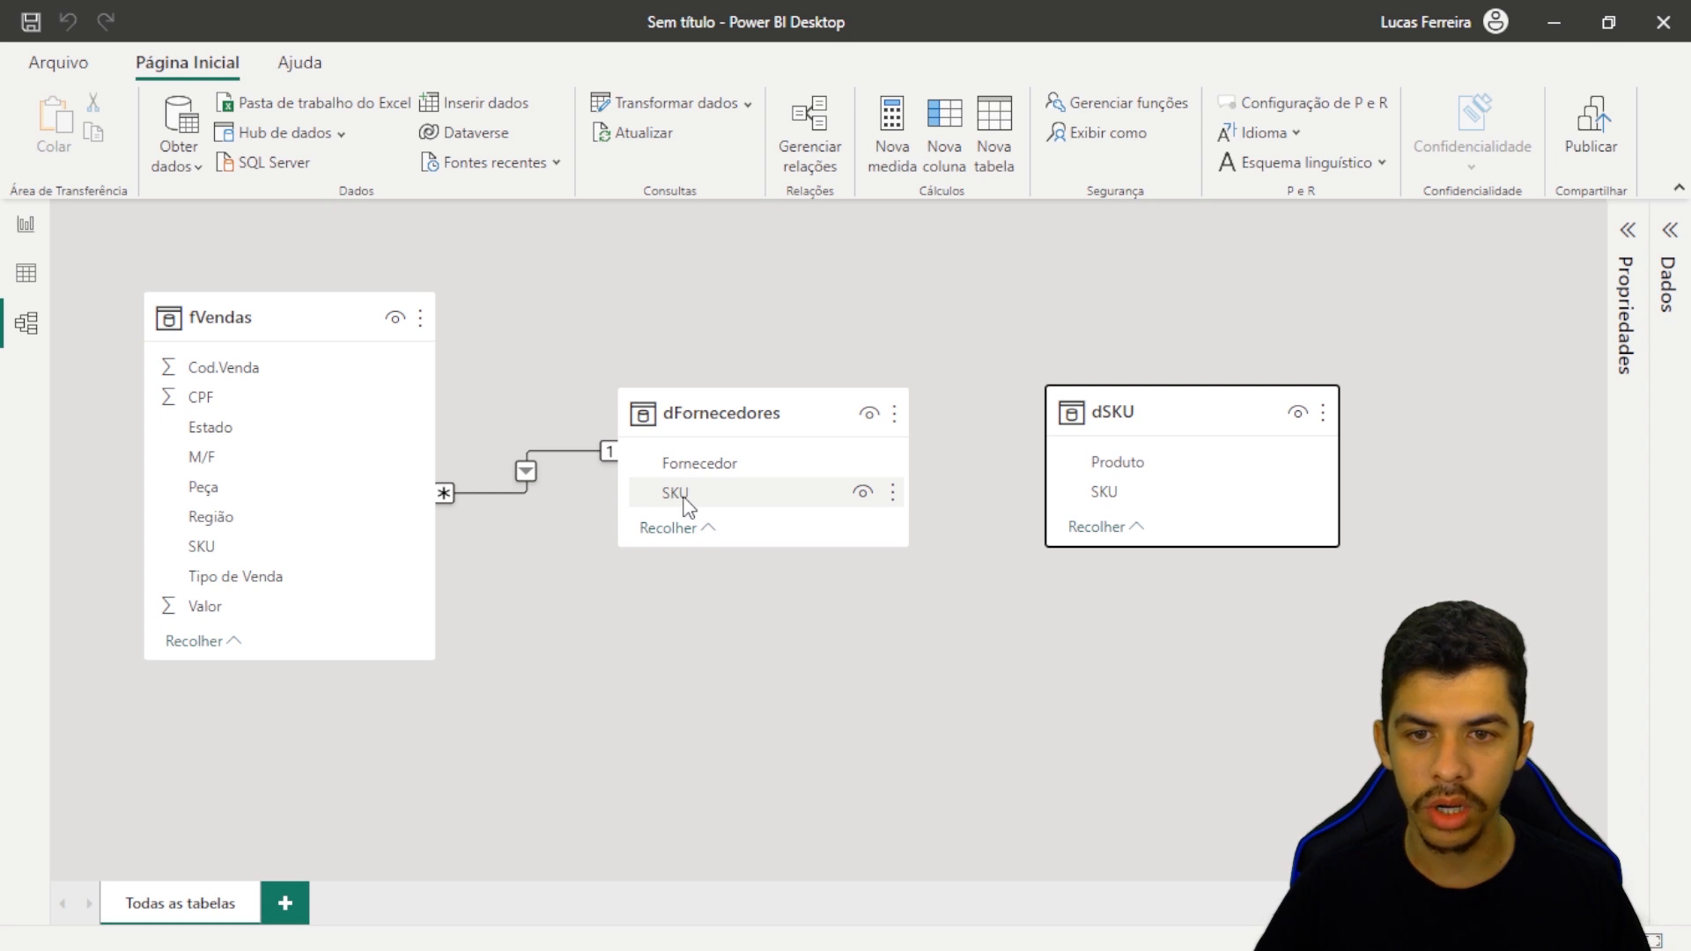
left_click_drag(685, 498, 1106, 497)
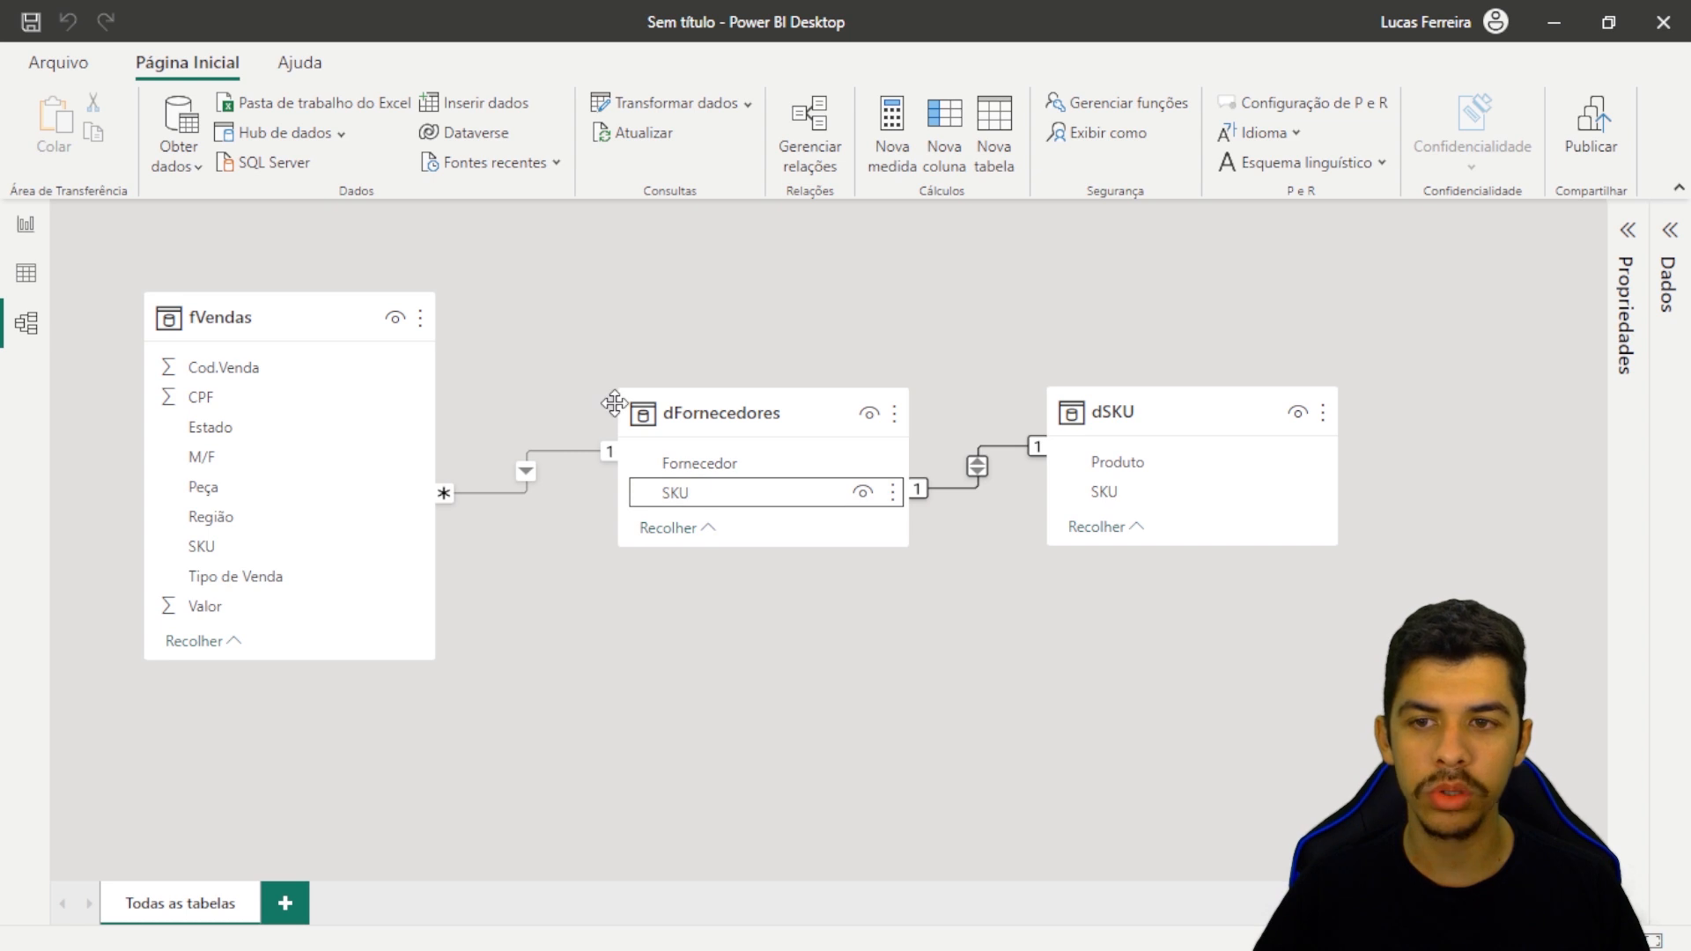
- Show the fVendas table data and filter its SKU column to SKU001 only
left_click(26, 276)
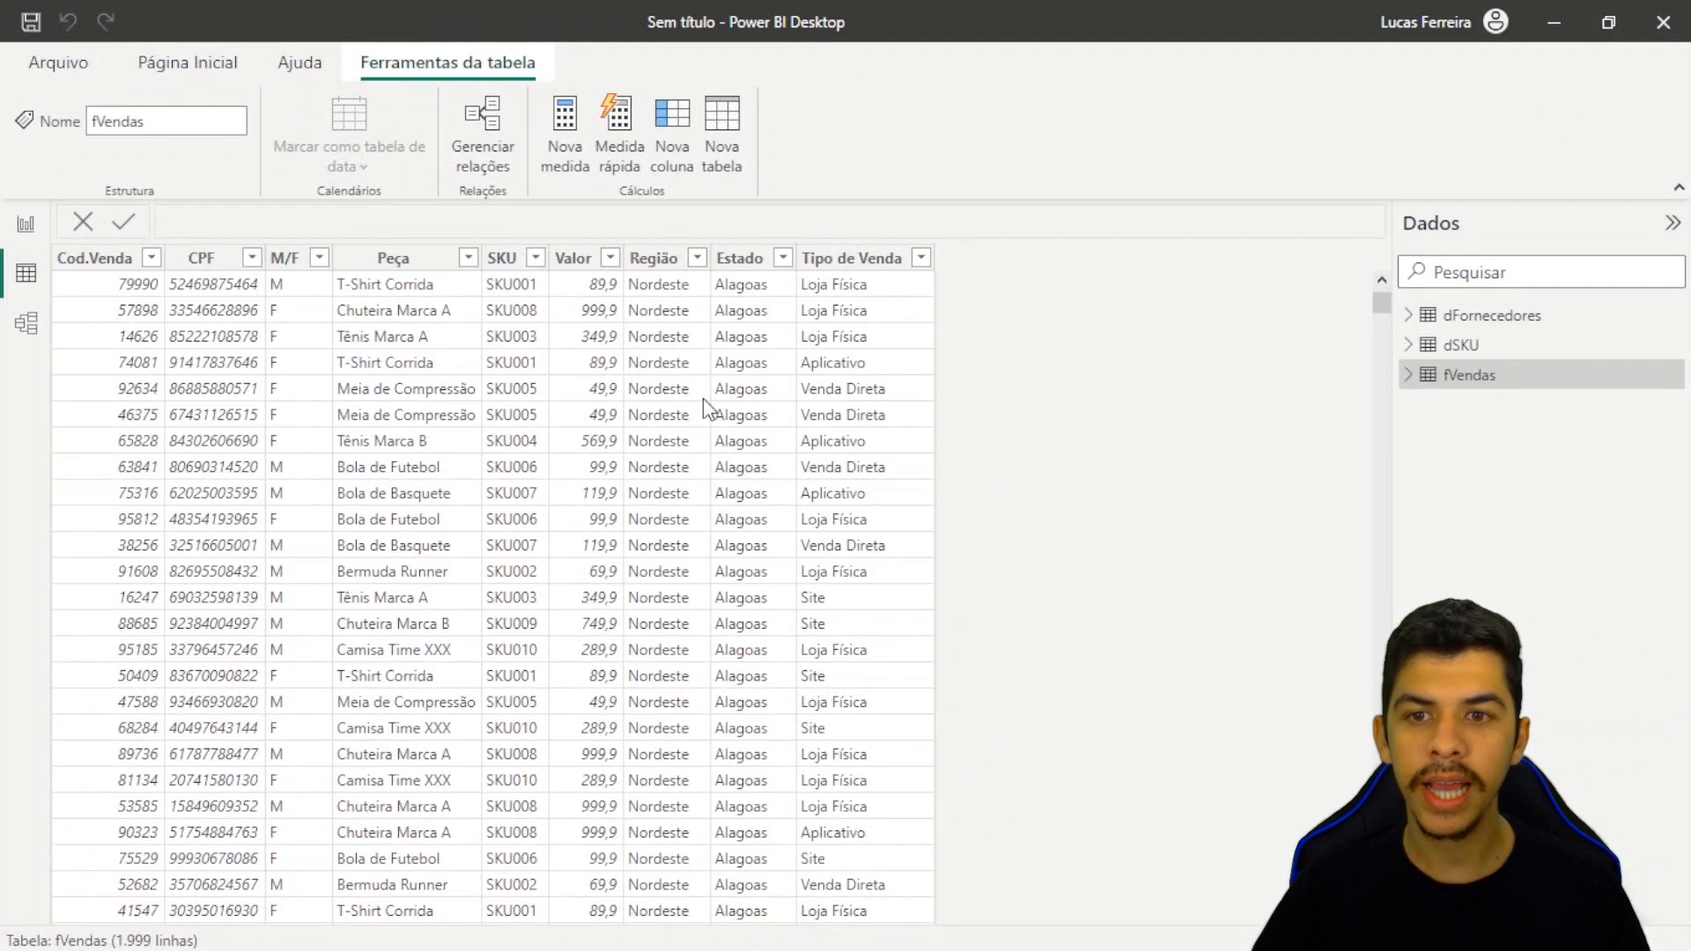
left_click(532, 289)
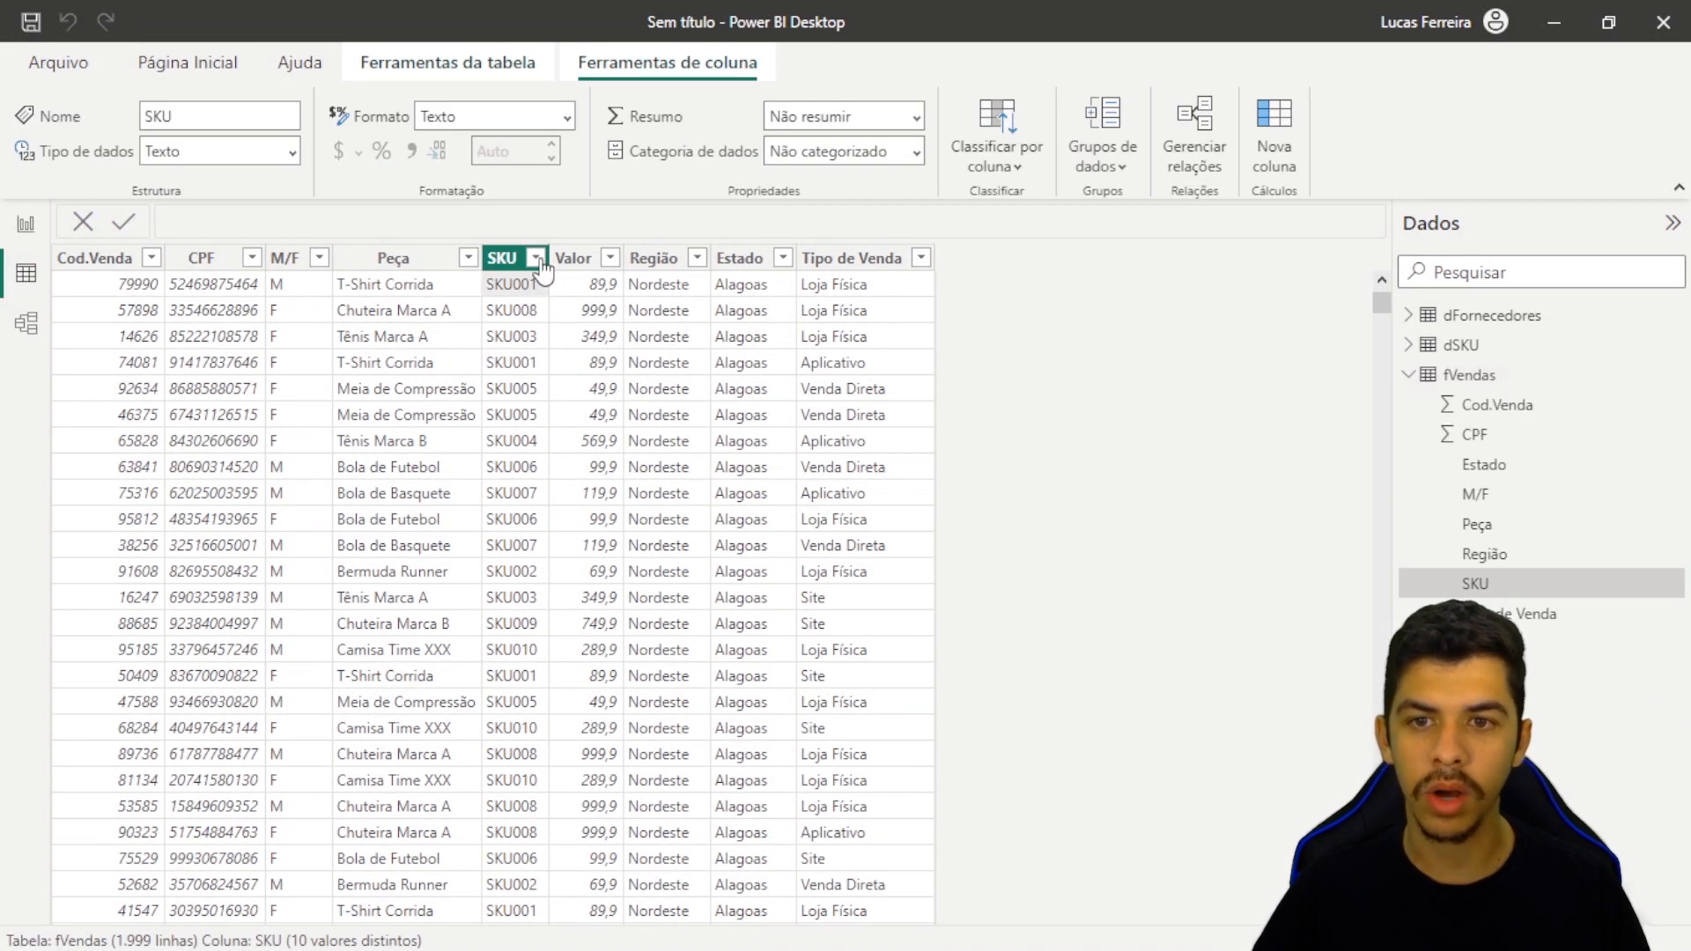
left_click(537, 257)
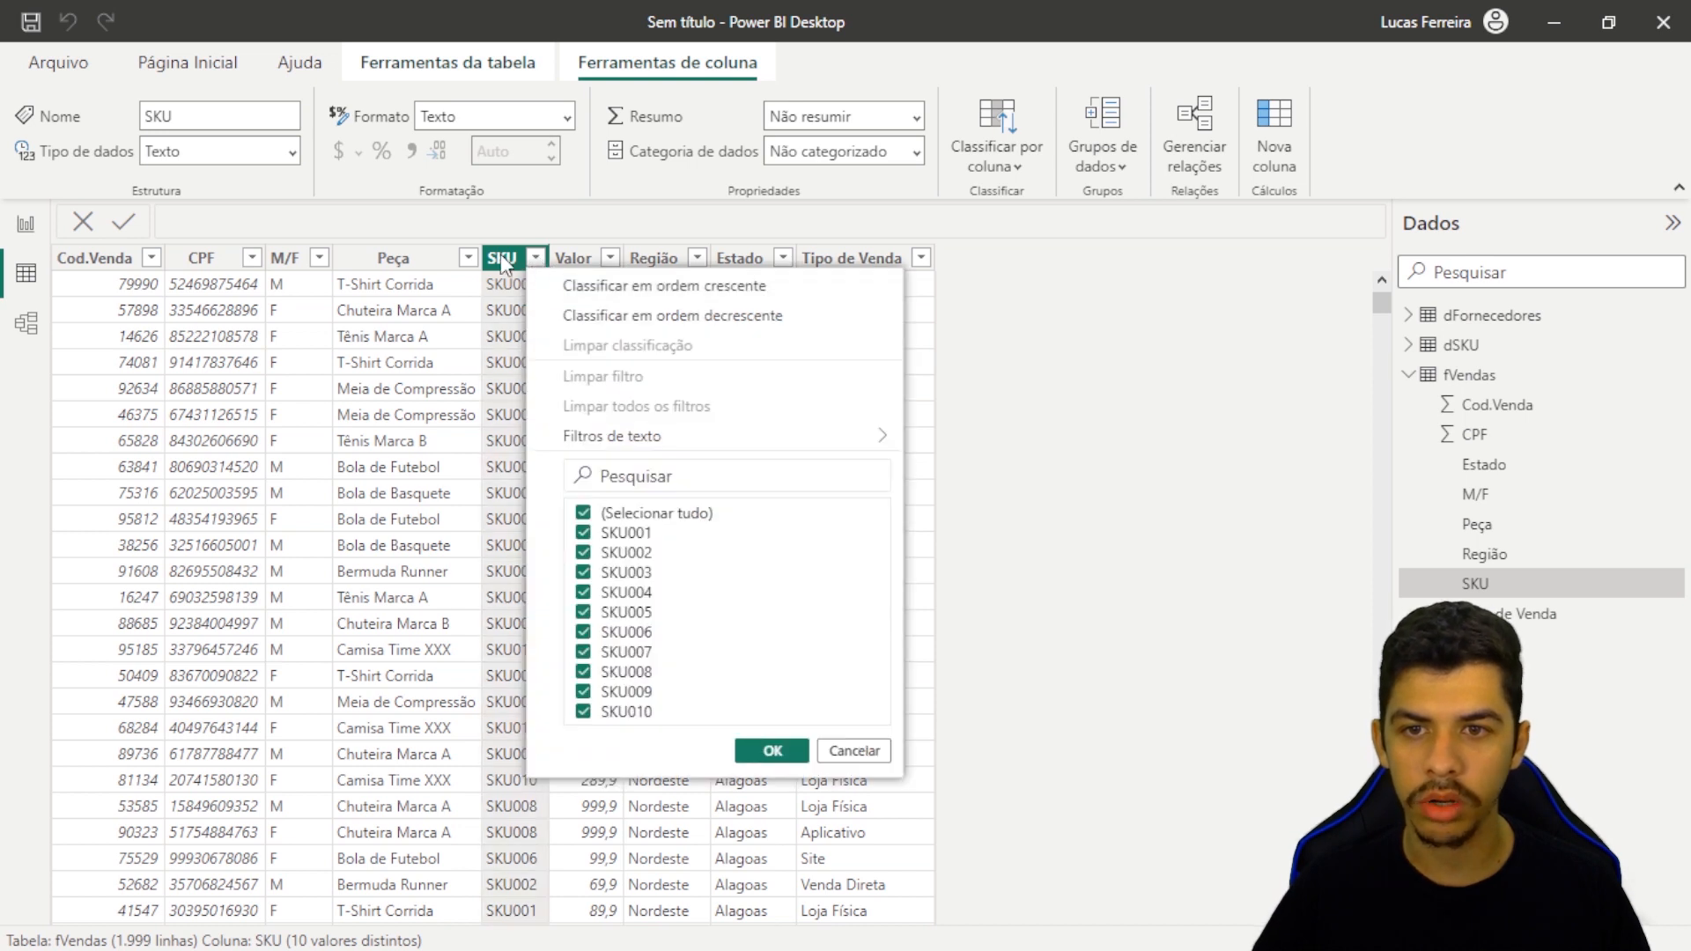
left_click(536, 258)
left_click(536, 257)
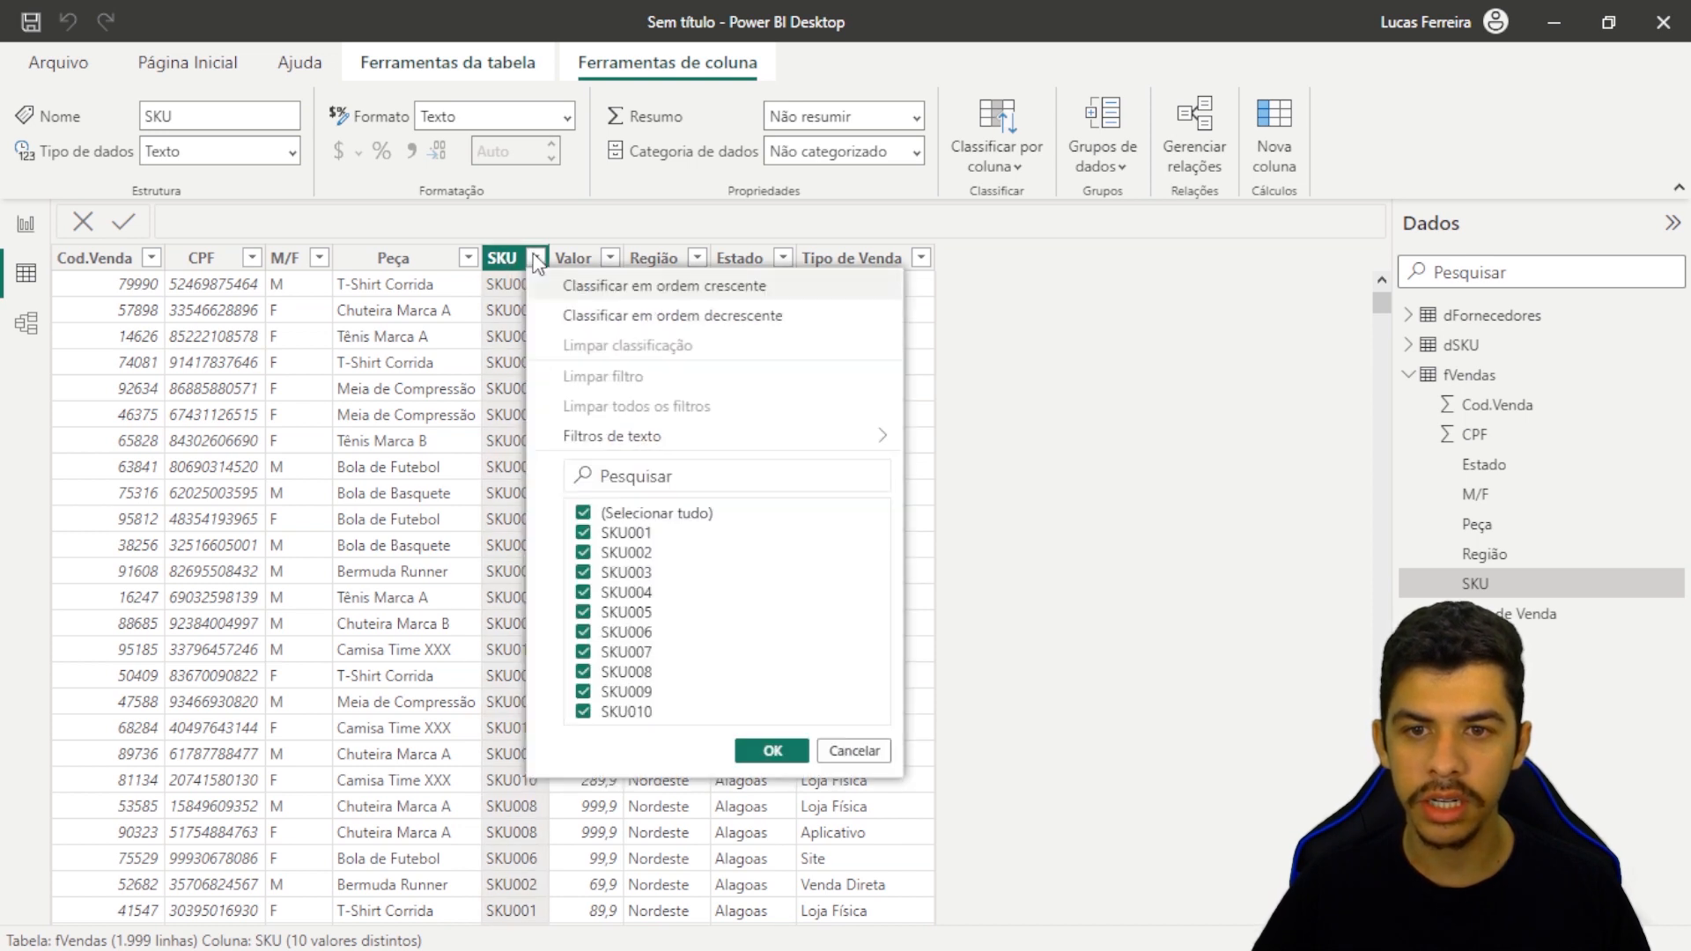
left_click(584, 513)
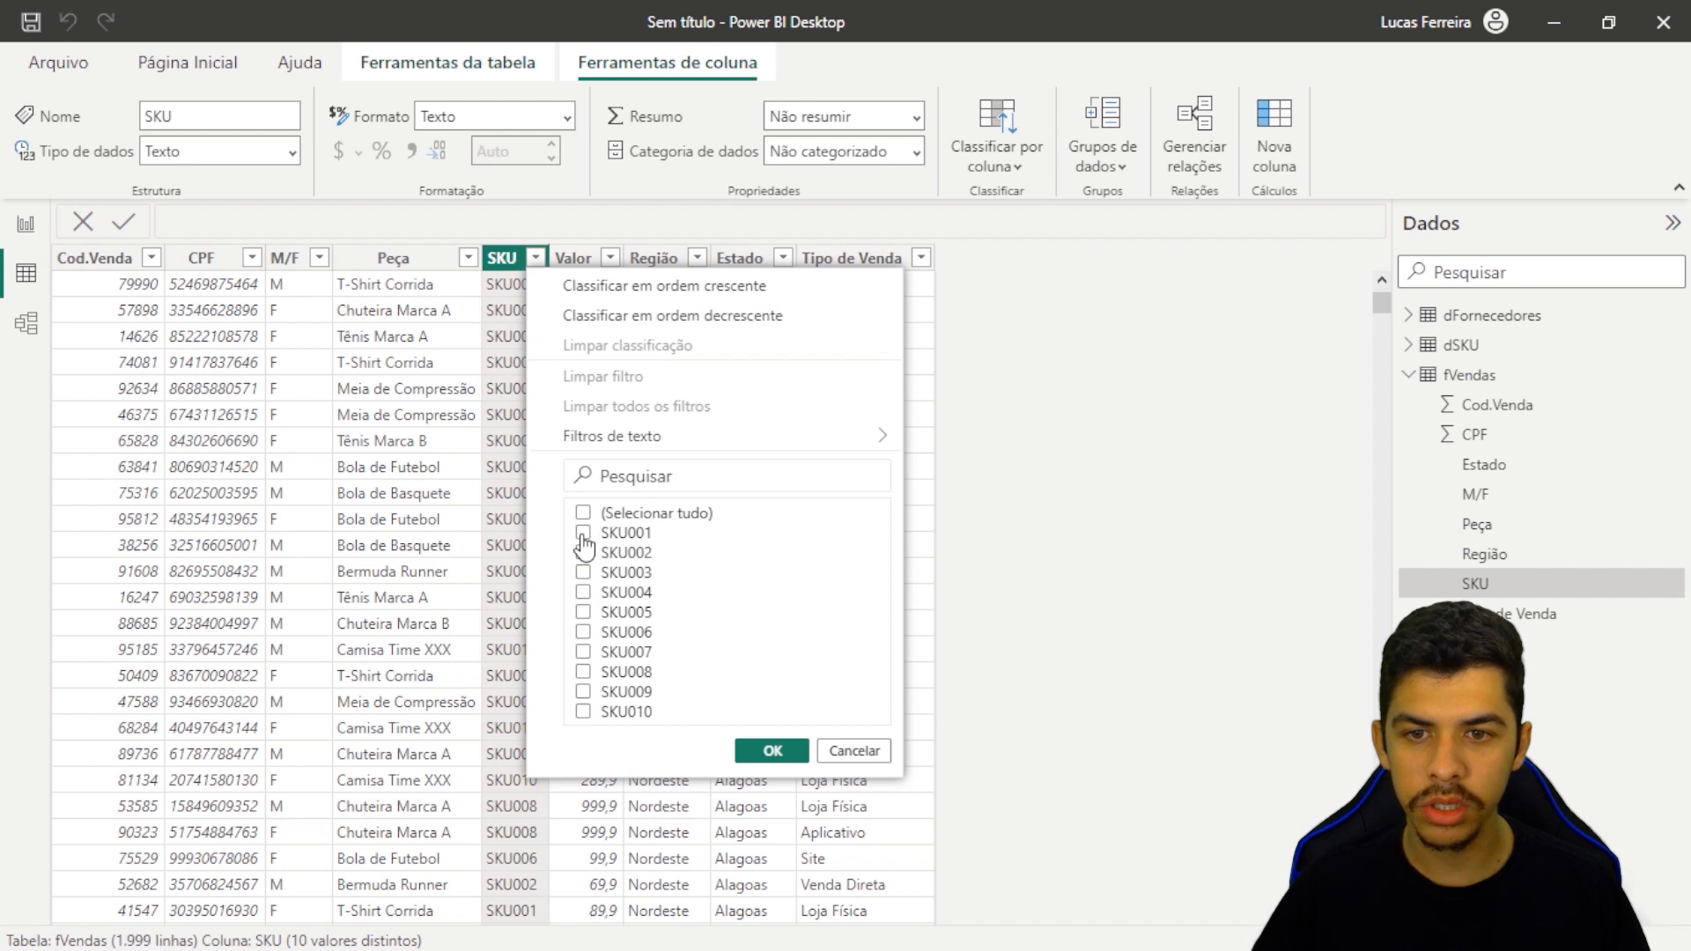
left_click(585, 533)
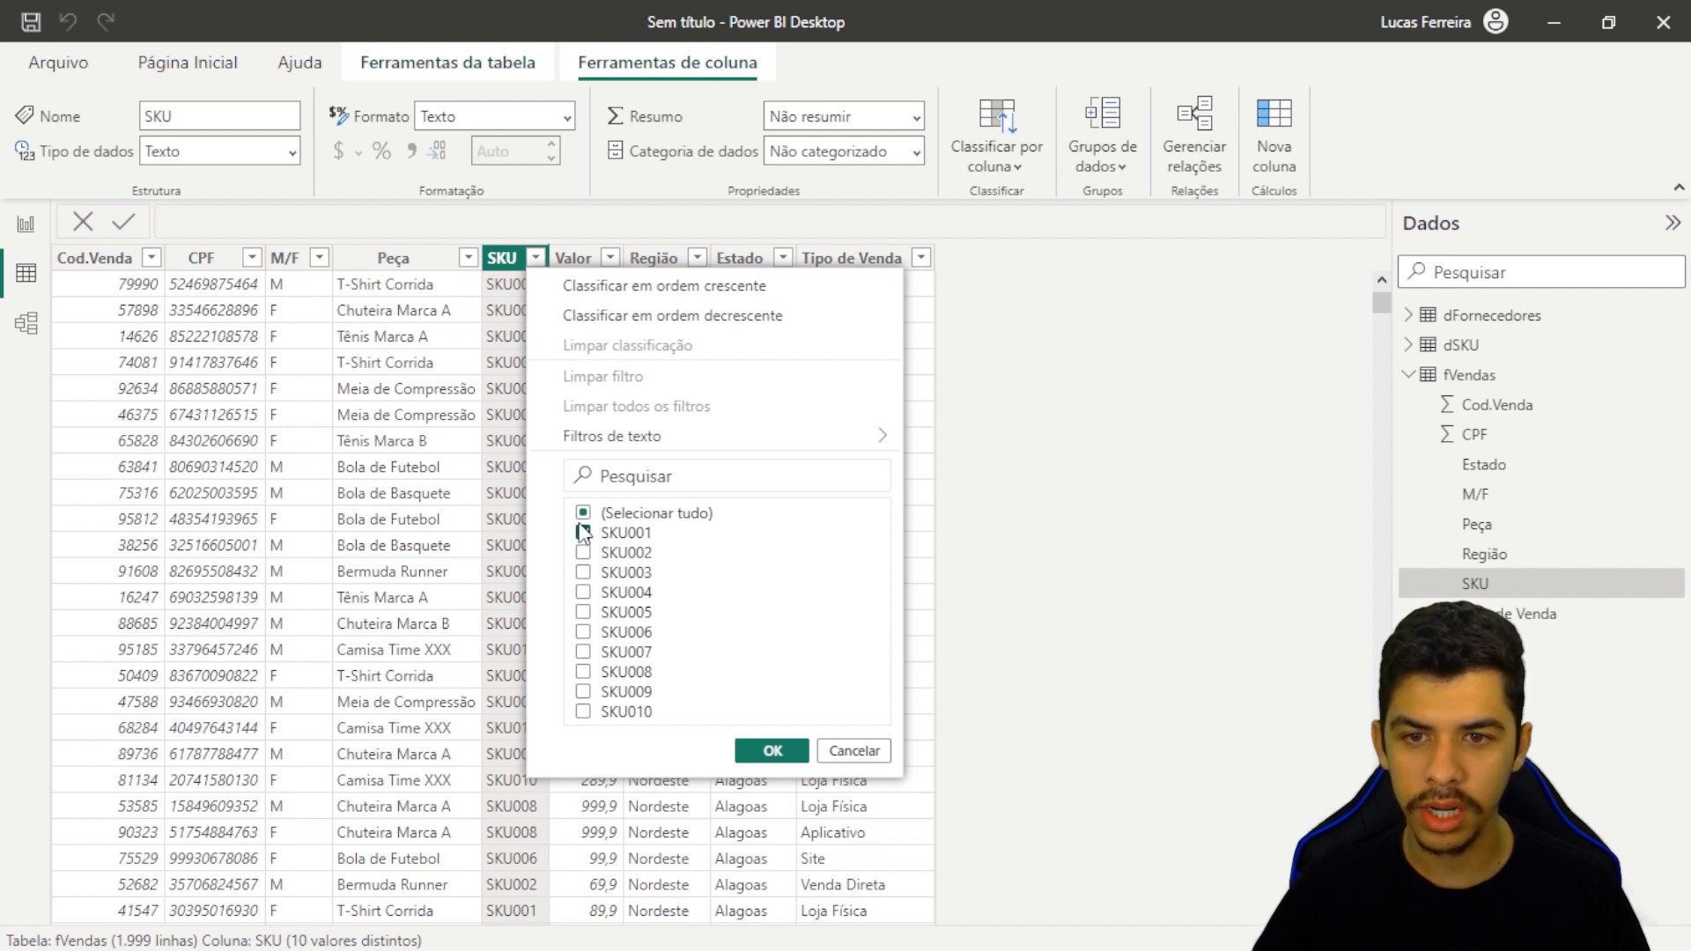
left_click(772, 752)
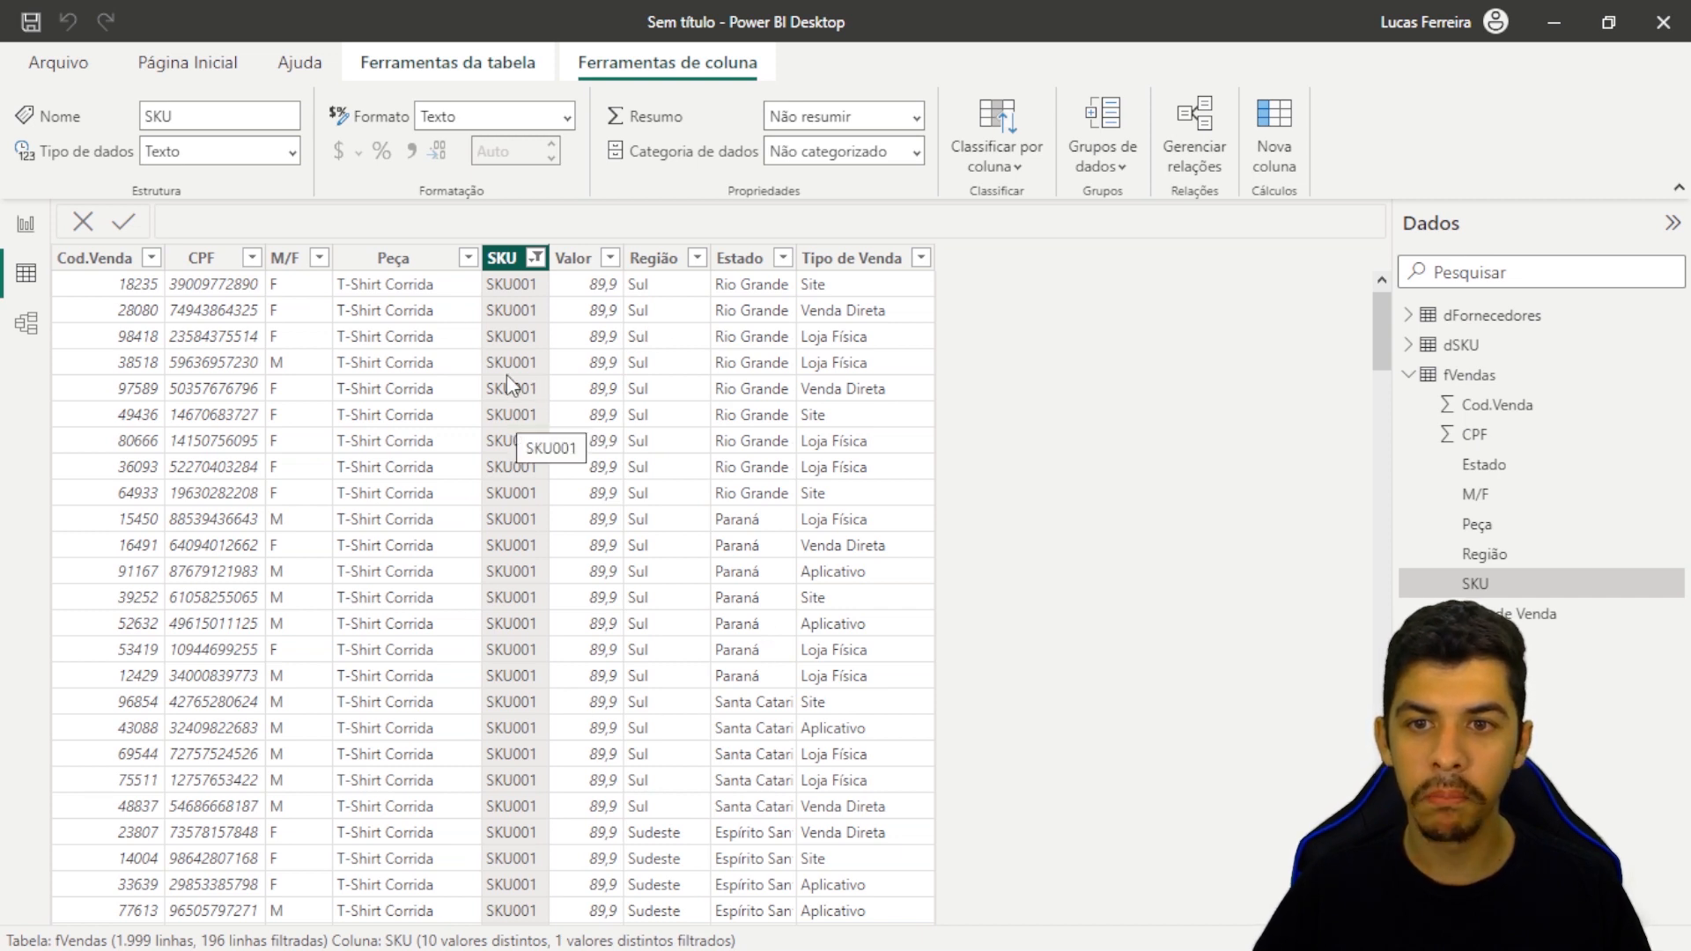
- Compare how often SKU001 occurs in the SKU column of dSKU with its occurrences in the filtered fVendas table
left_click(1464, 350)
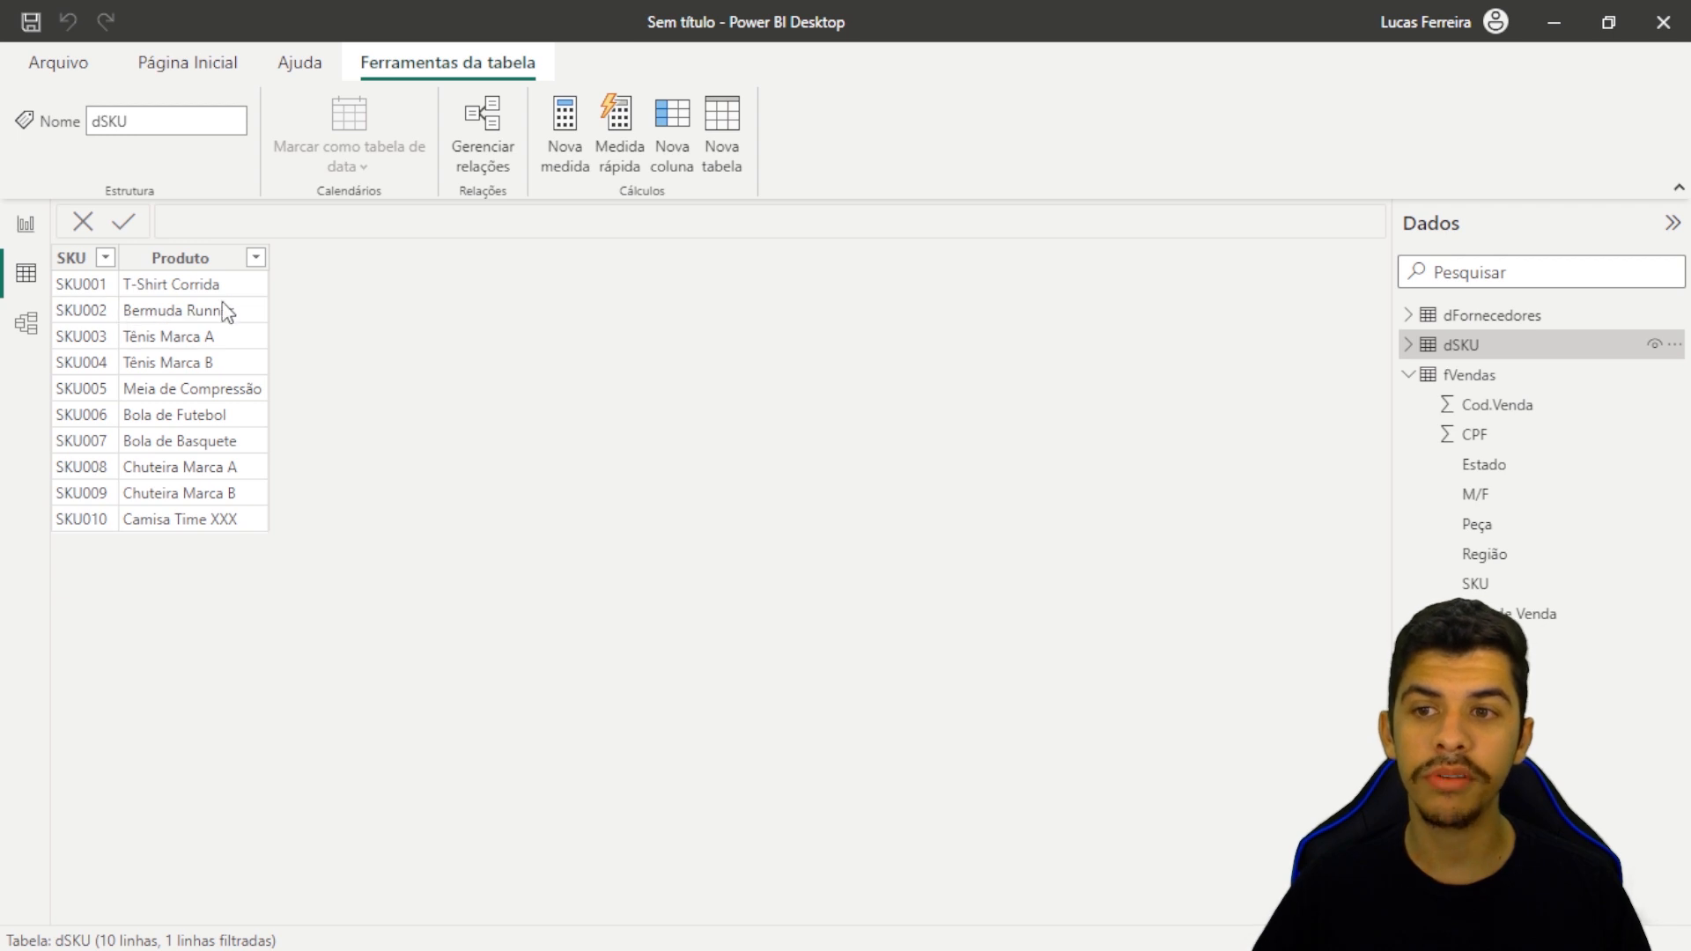
left_click(87, 289)
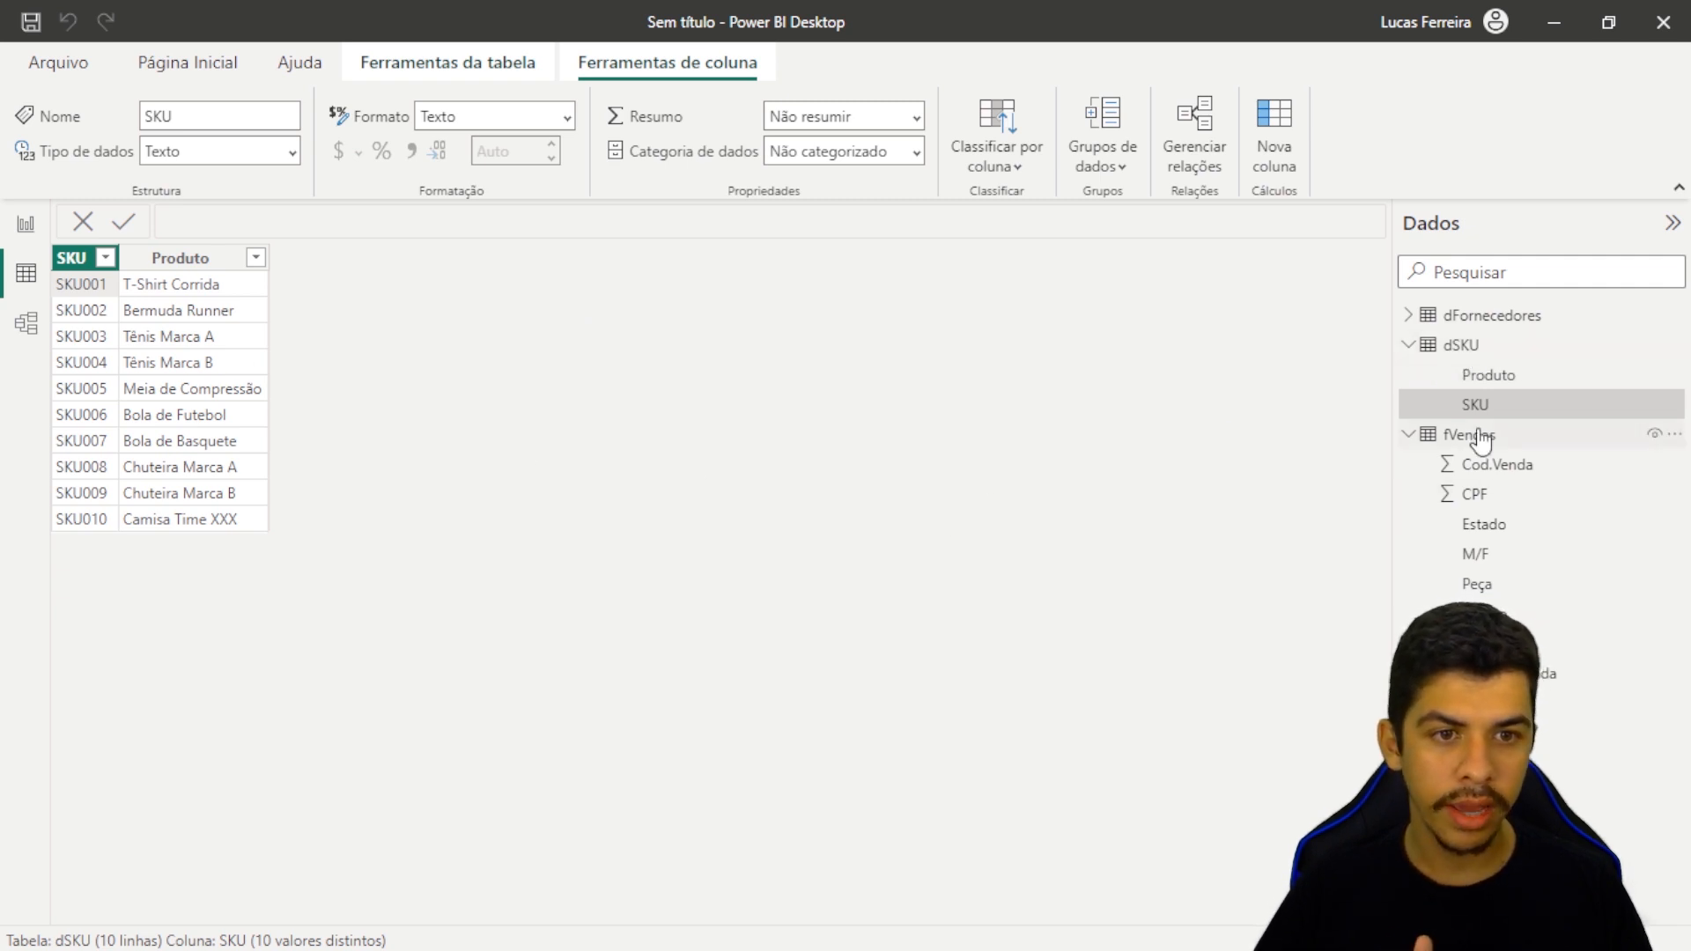
left_click(1467, 352)
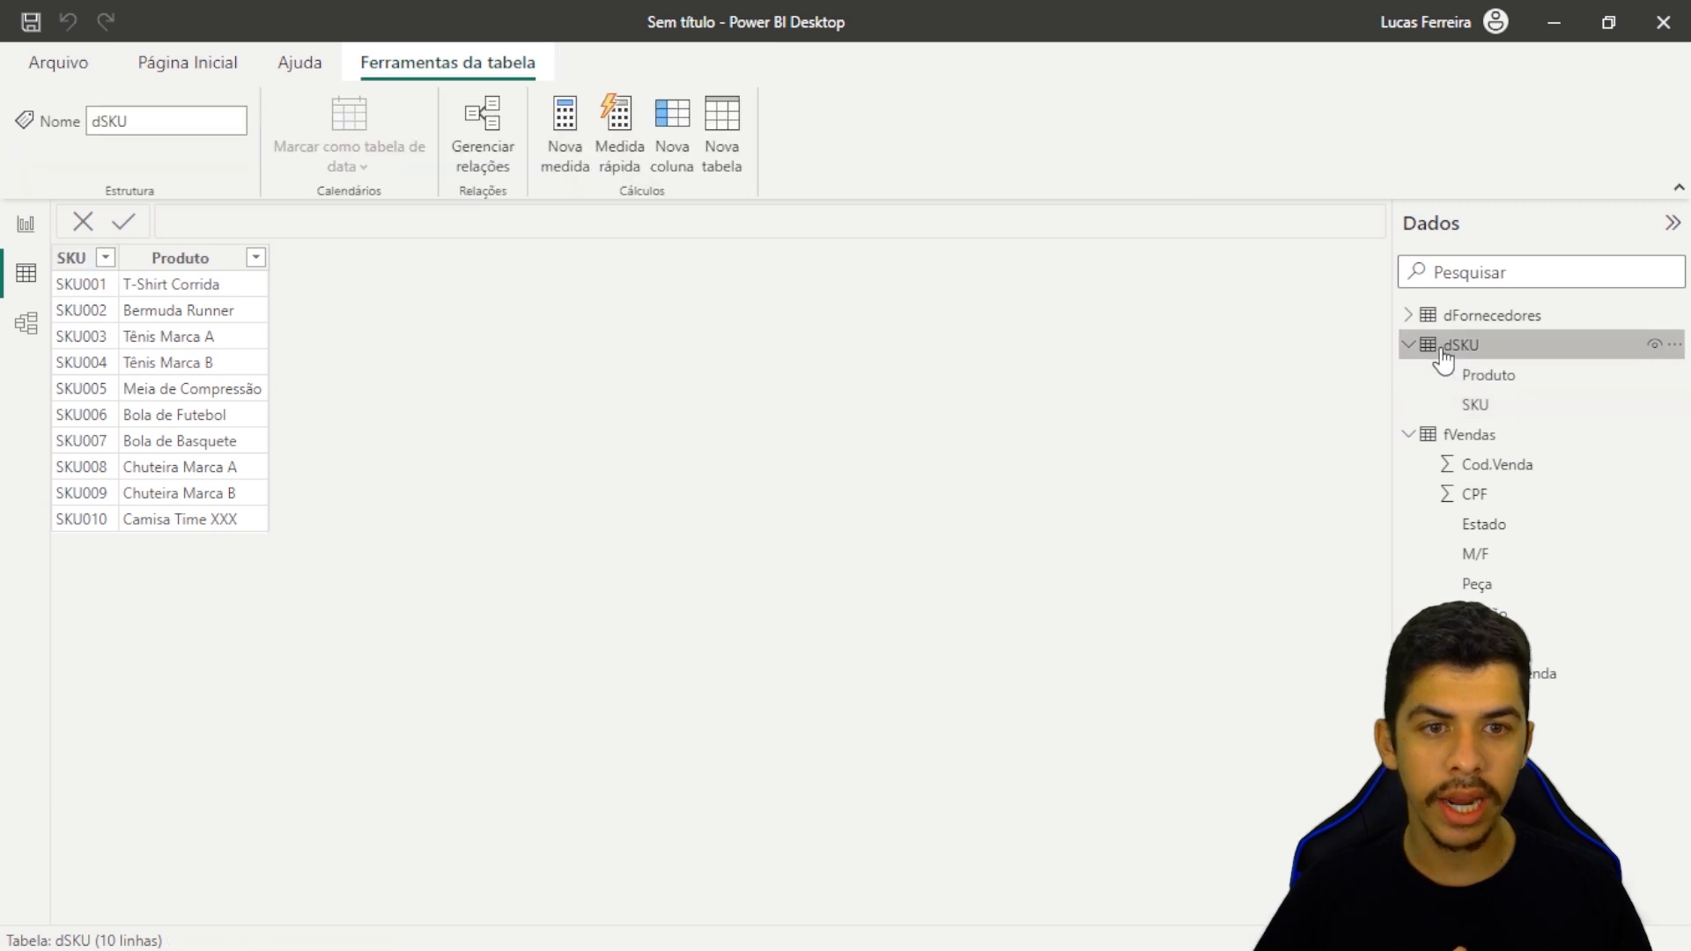
left_click(1511, 440)
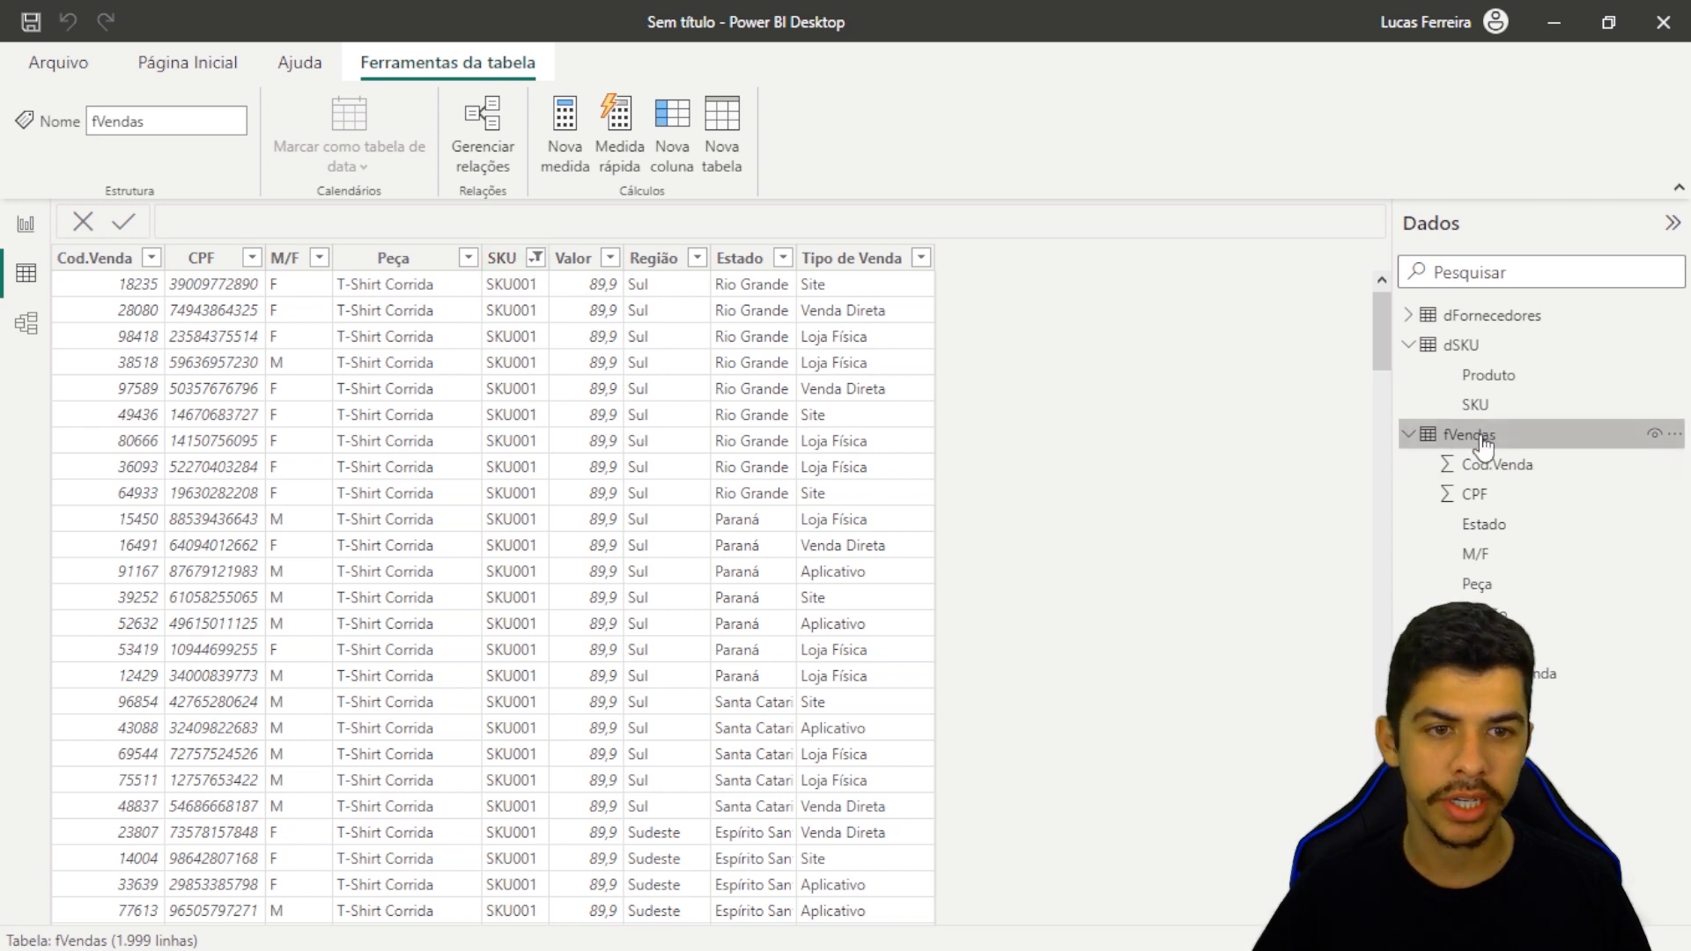
- Remove the SKU001 filter from fVendas by selecting all values of its SKU column
left_click(536, 258)
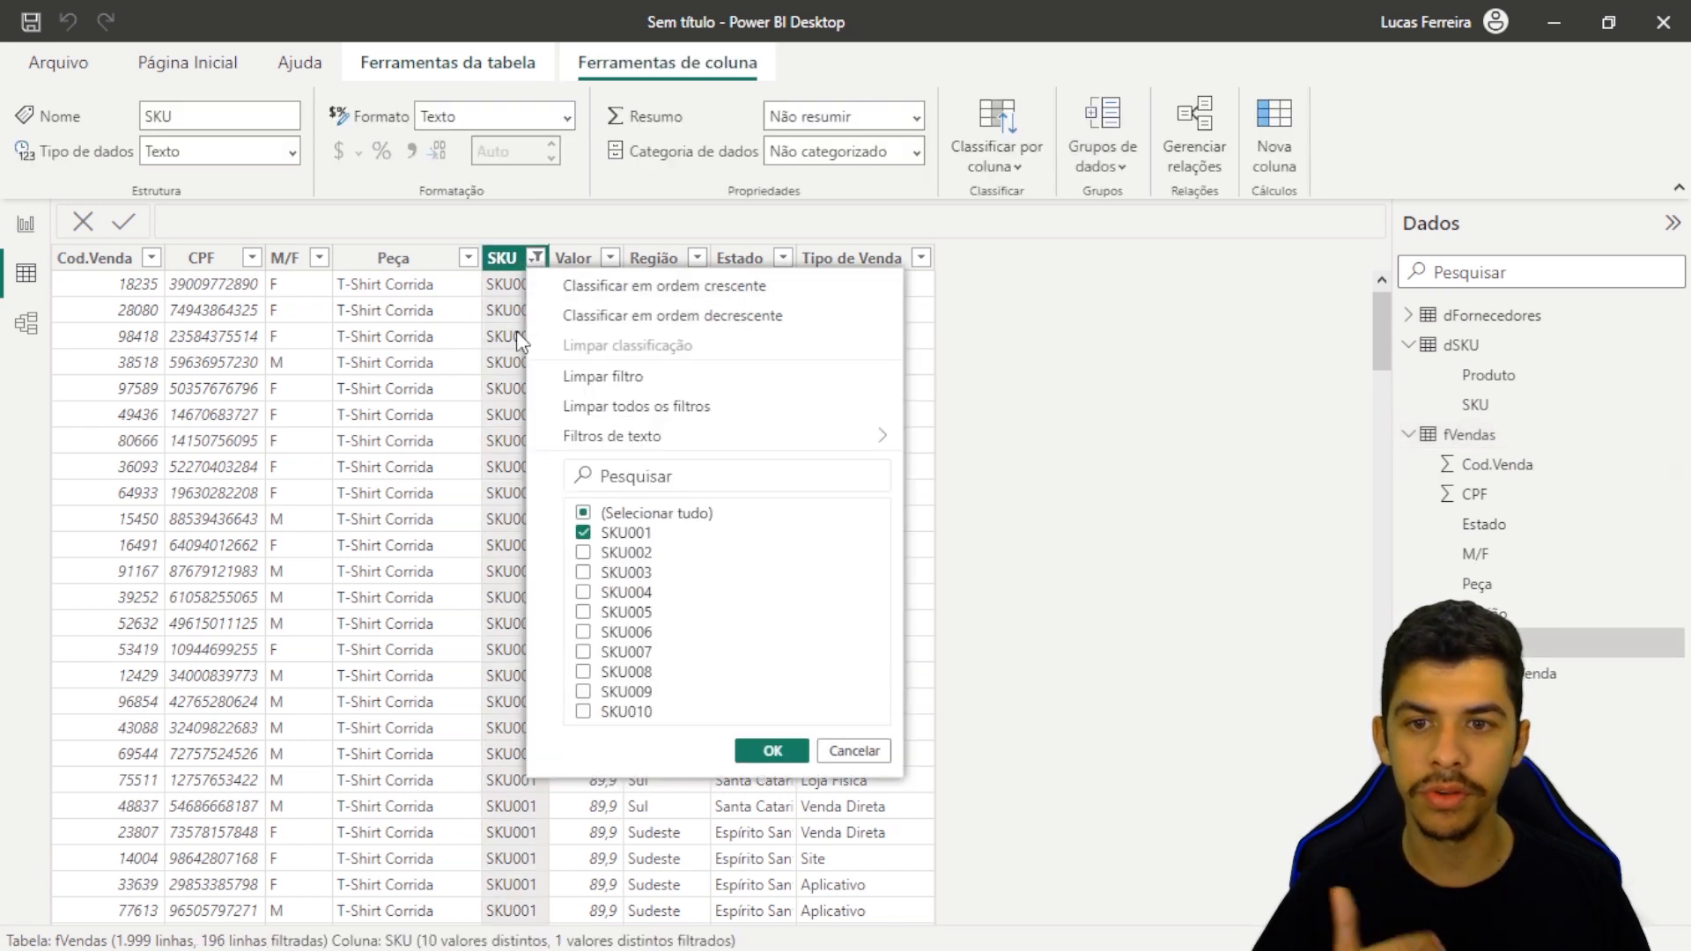
left_click(583, 532)
left_click(583, 513)
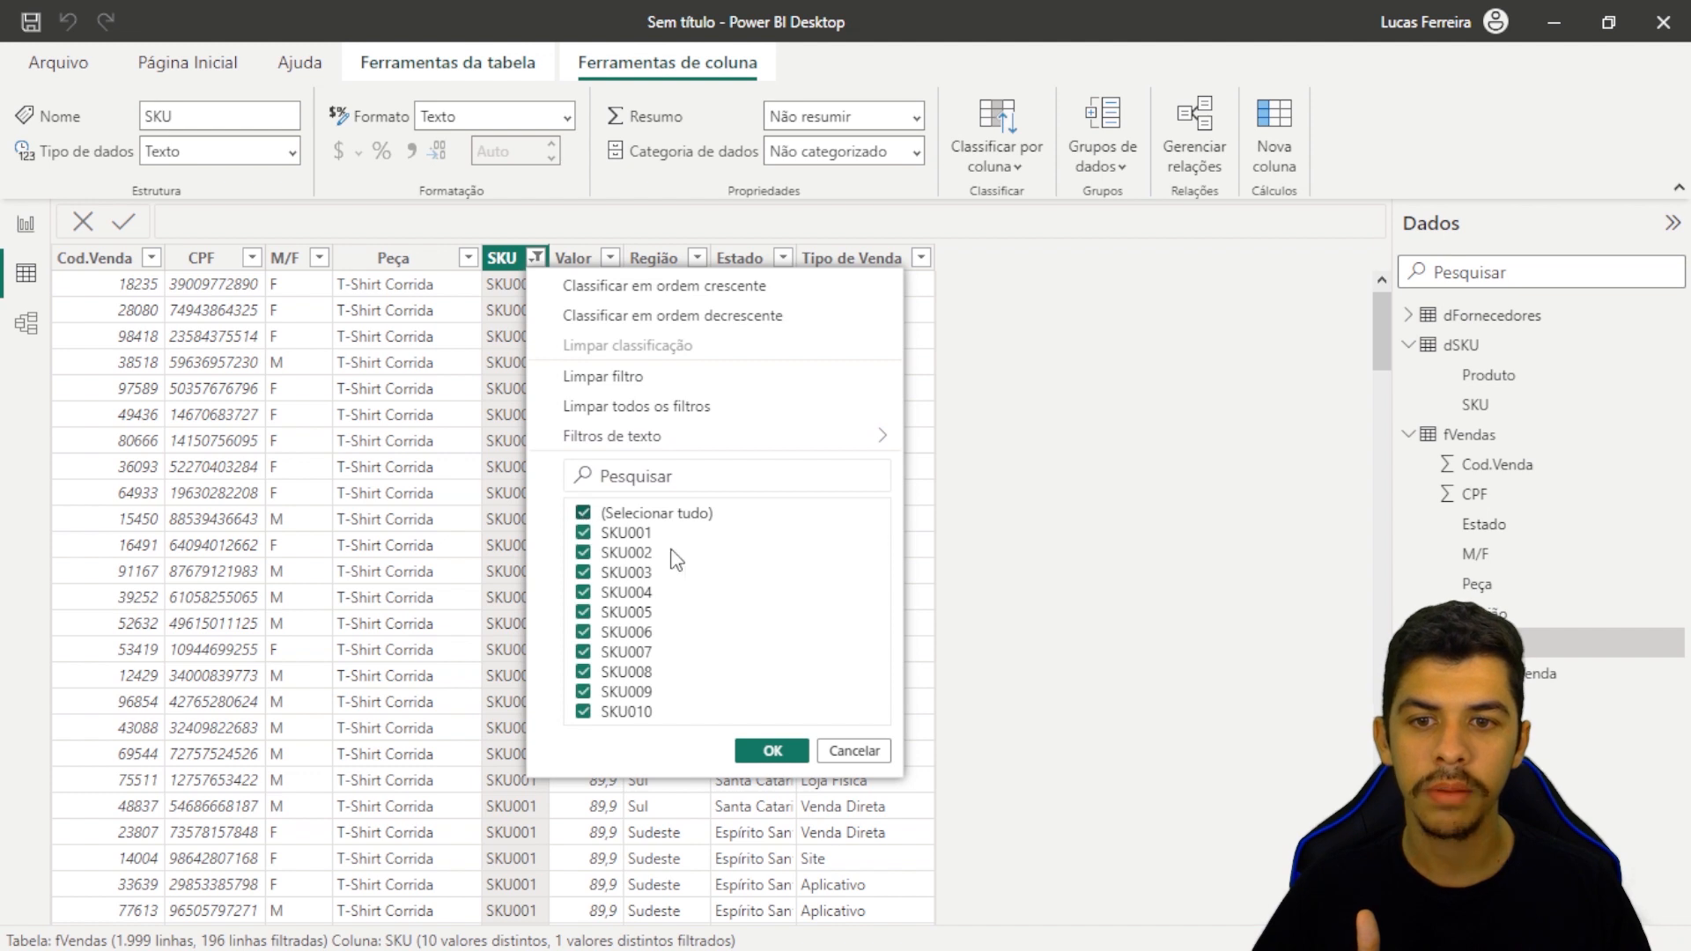
left_click(583, 514)
left_click(583, 513)
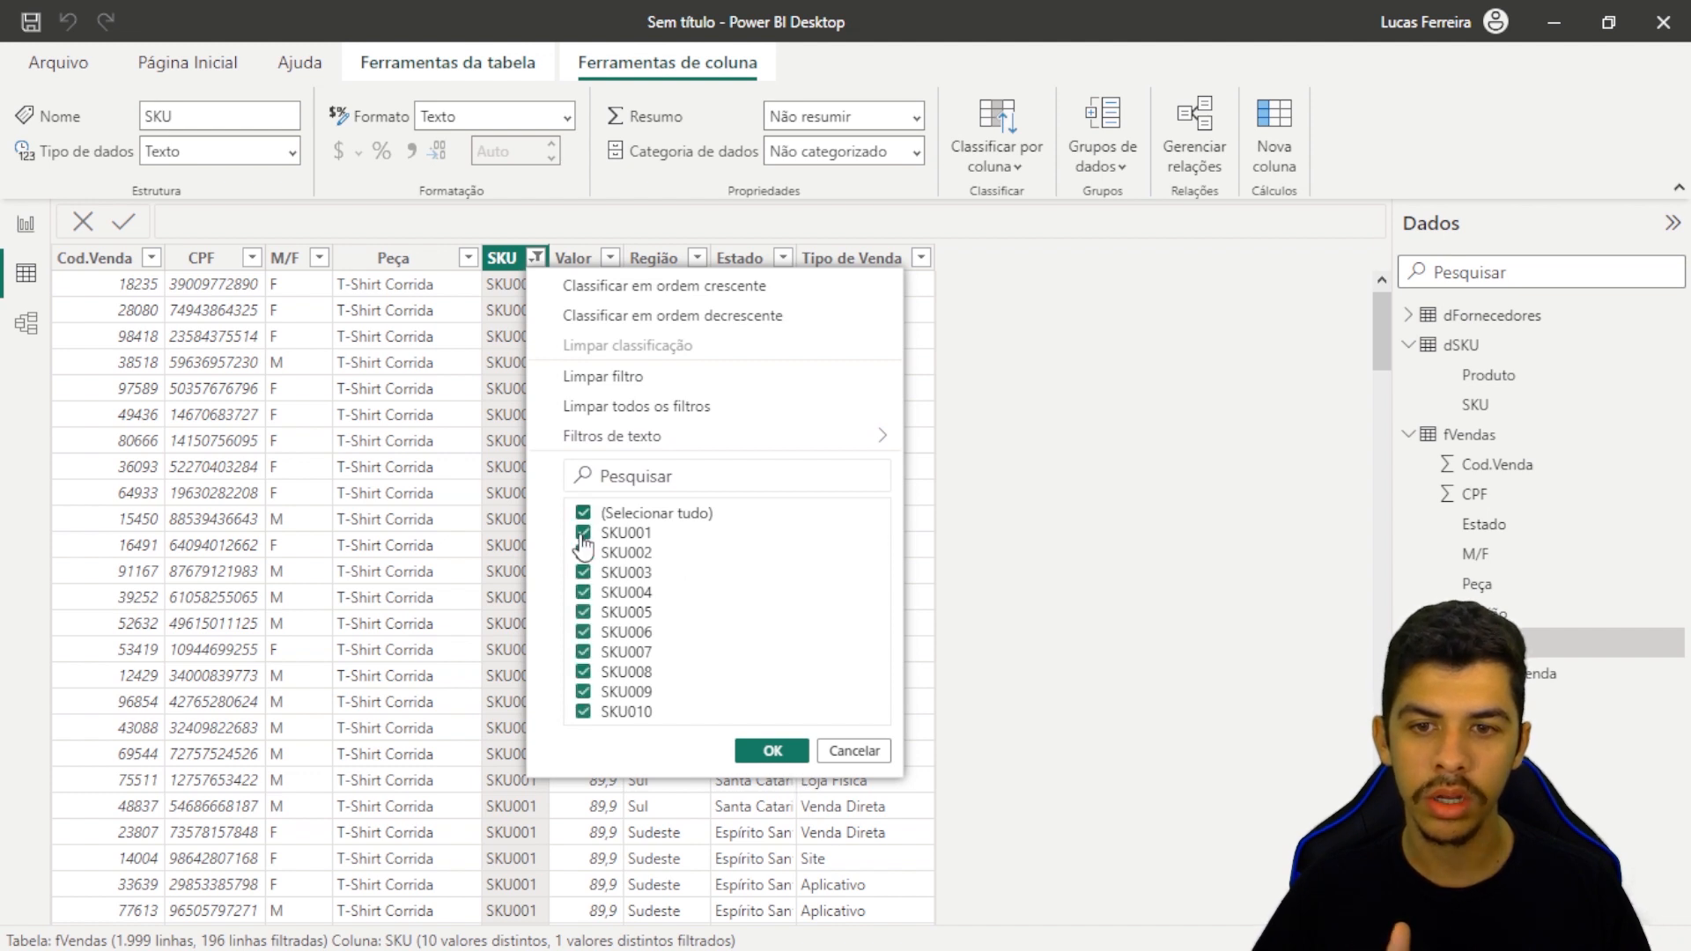
left_click(770, 751)
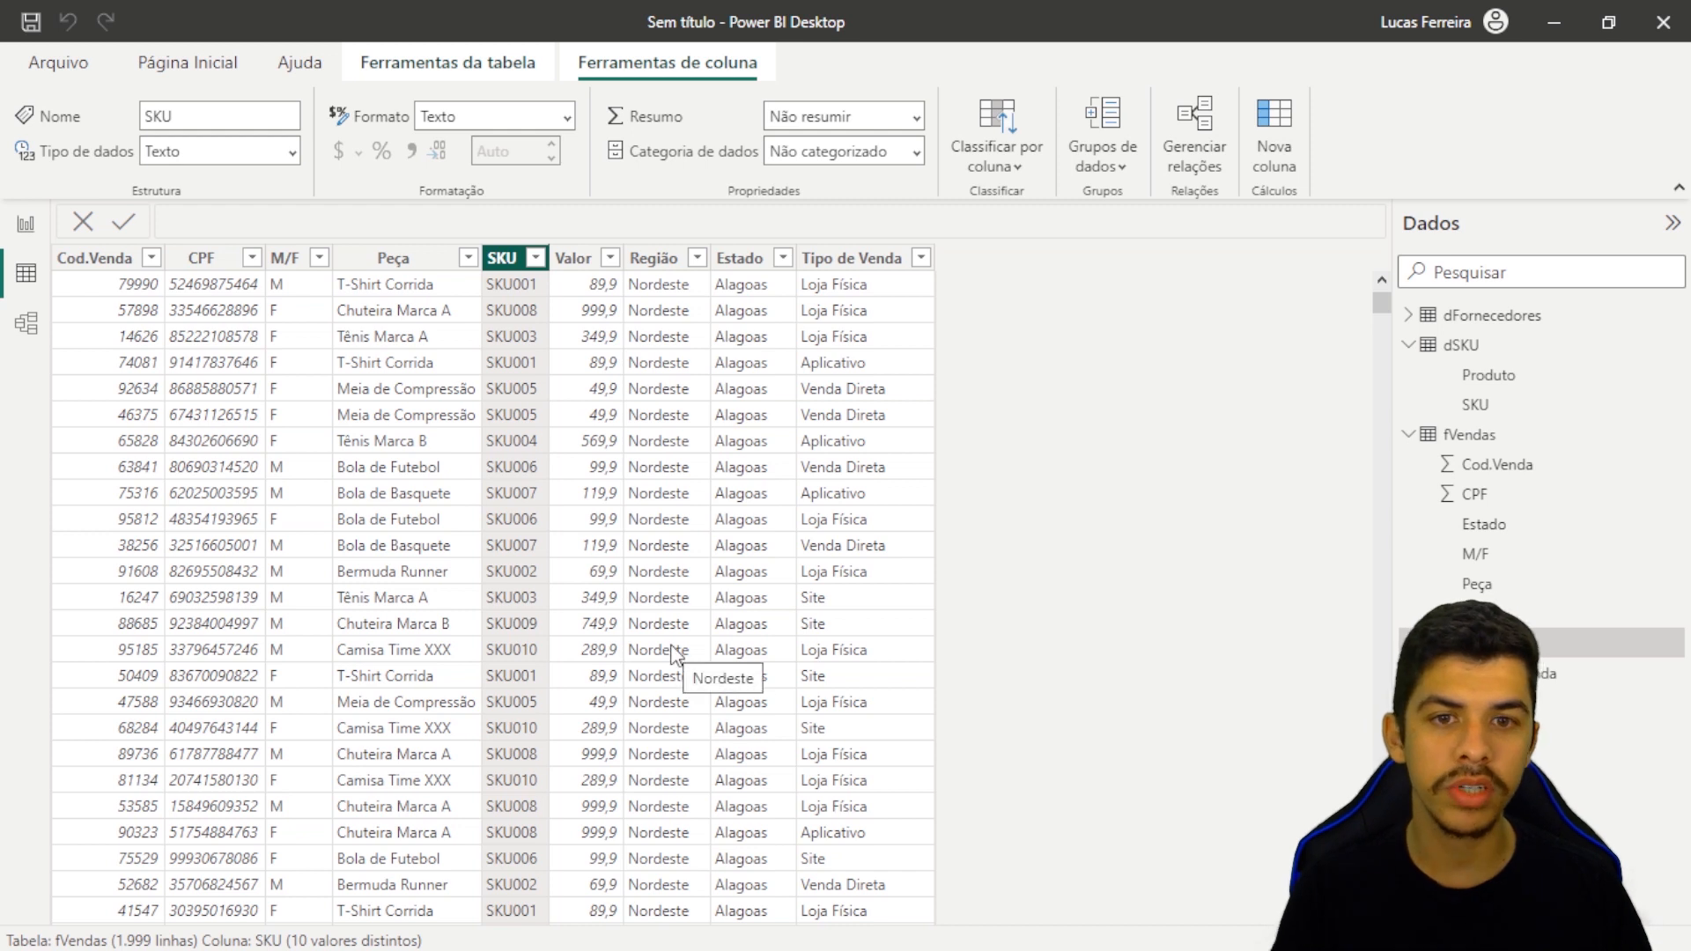
- Review the relationship diagram, then compare SKU001 in the SKU columns of the dSKU and dFornecedores tables
left_click(26, 323)
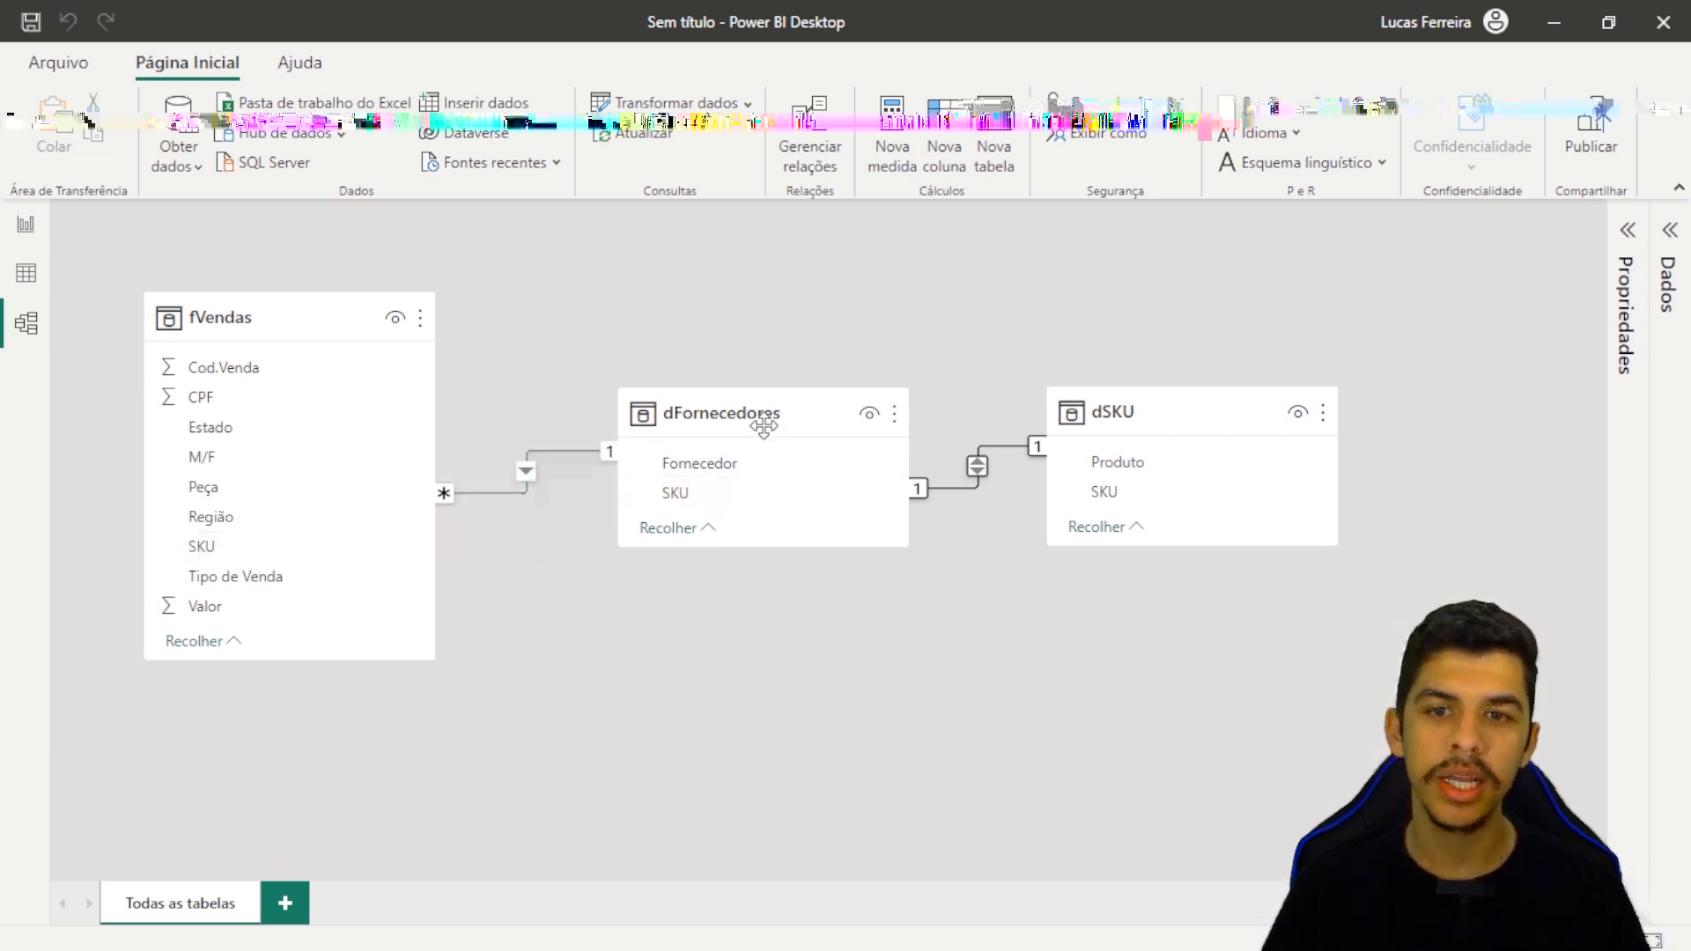
left_click(27, 278)
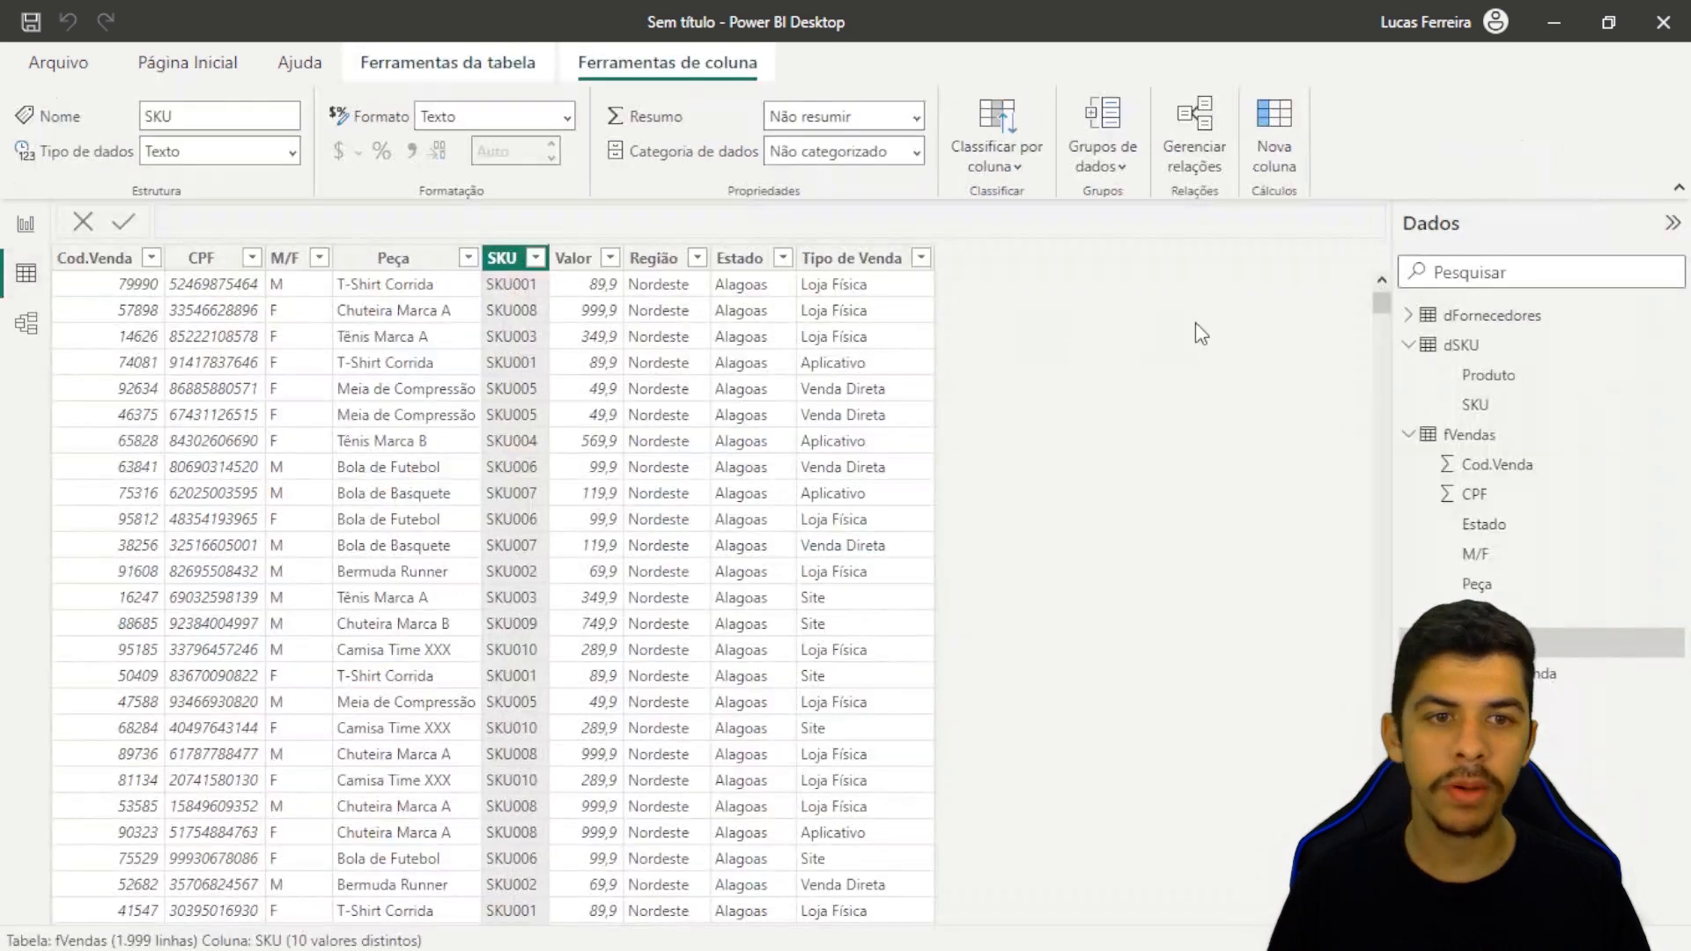
left_click(1460, 344)
left_click(85, 289)
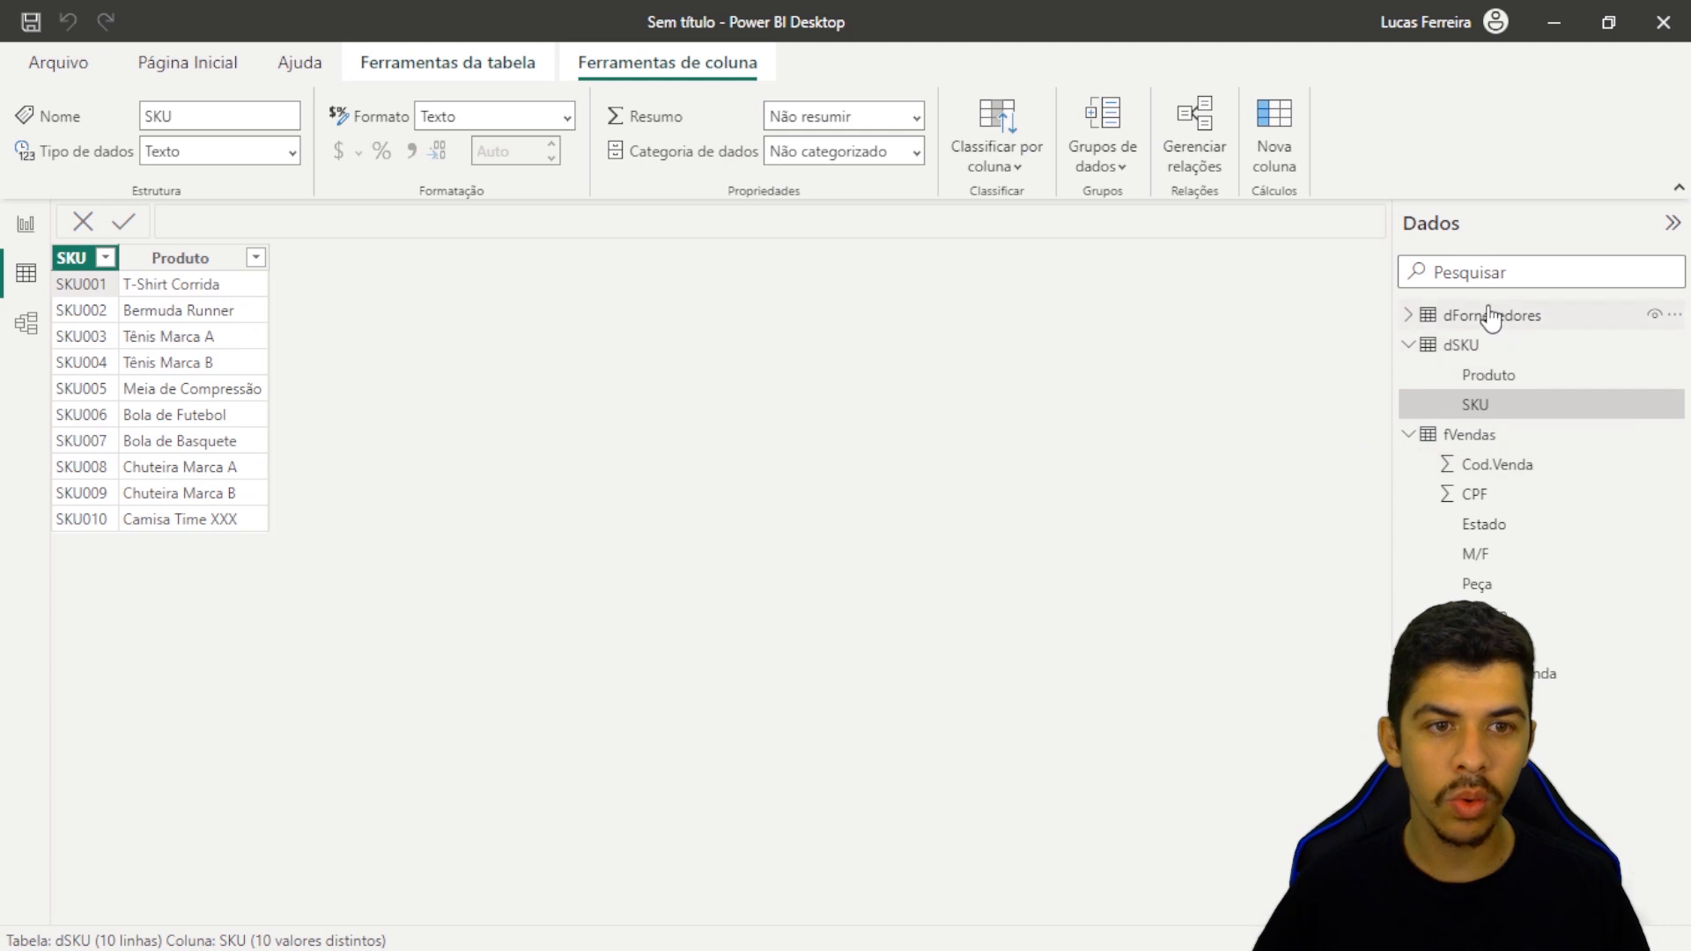
left_click(1463, 317)
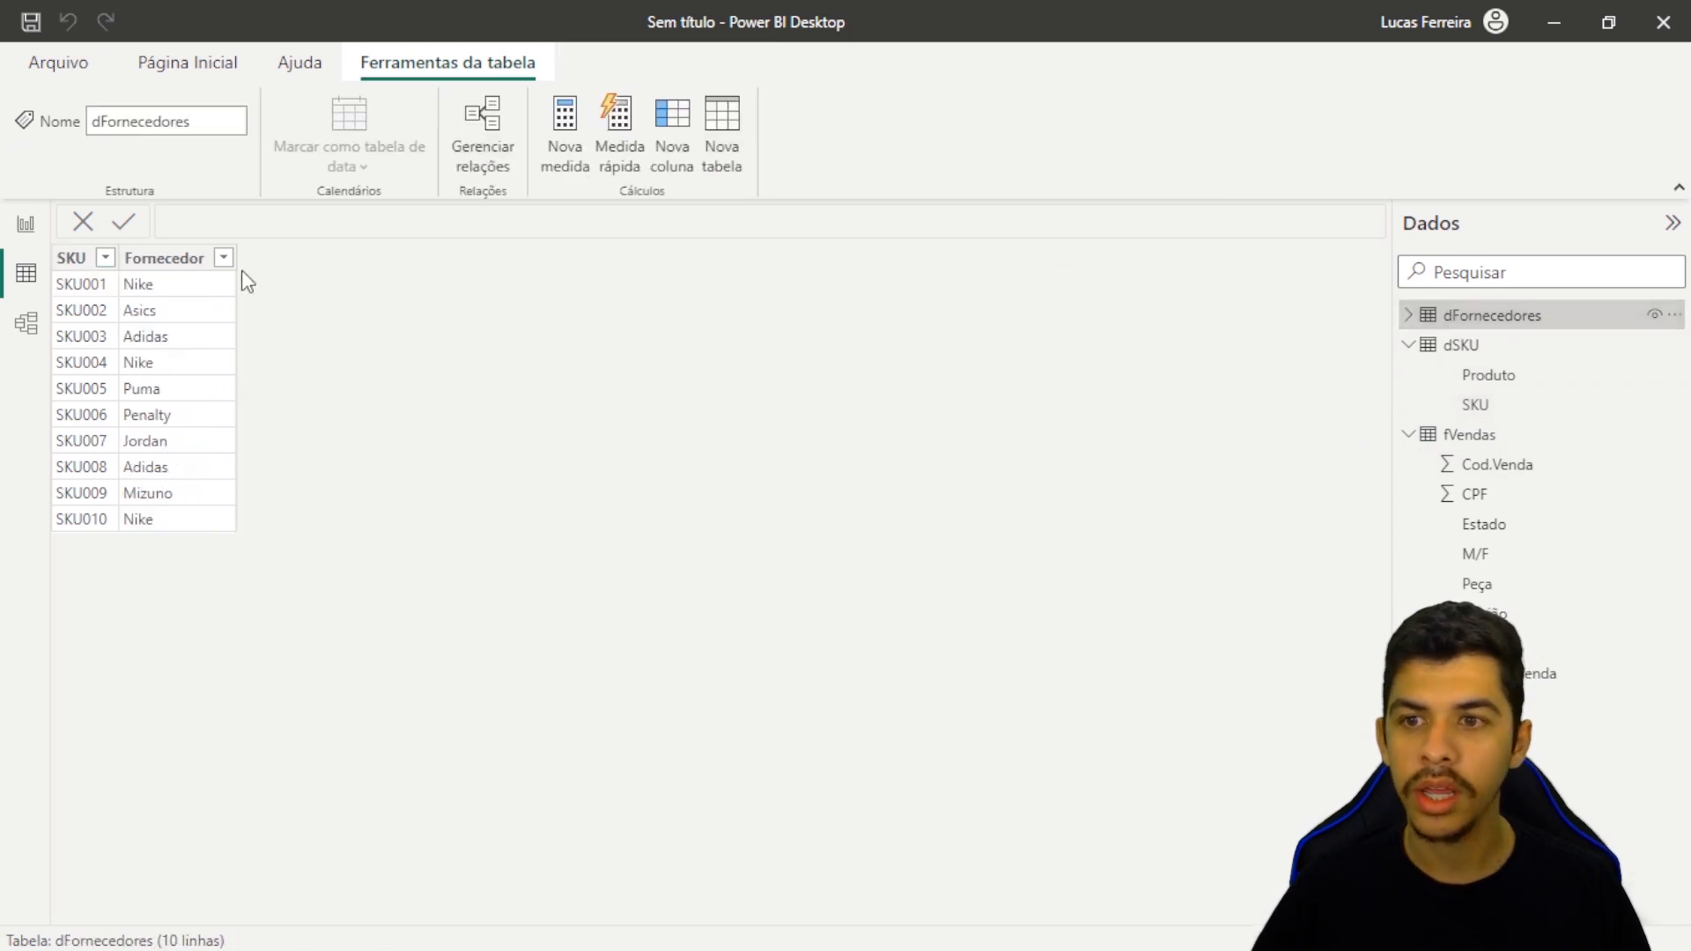
left_click(75, 289)
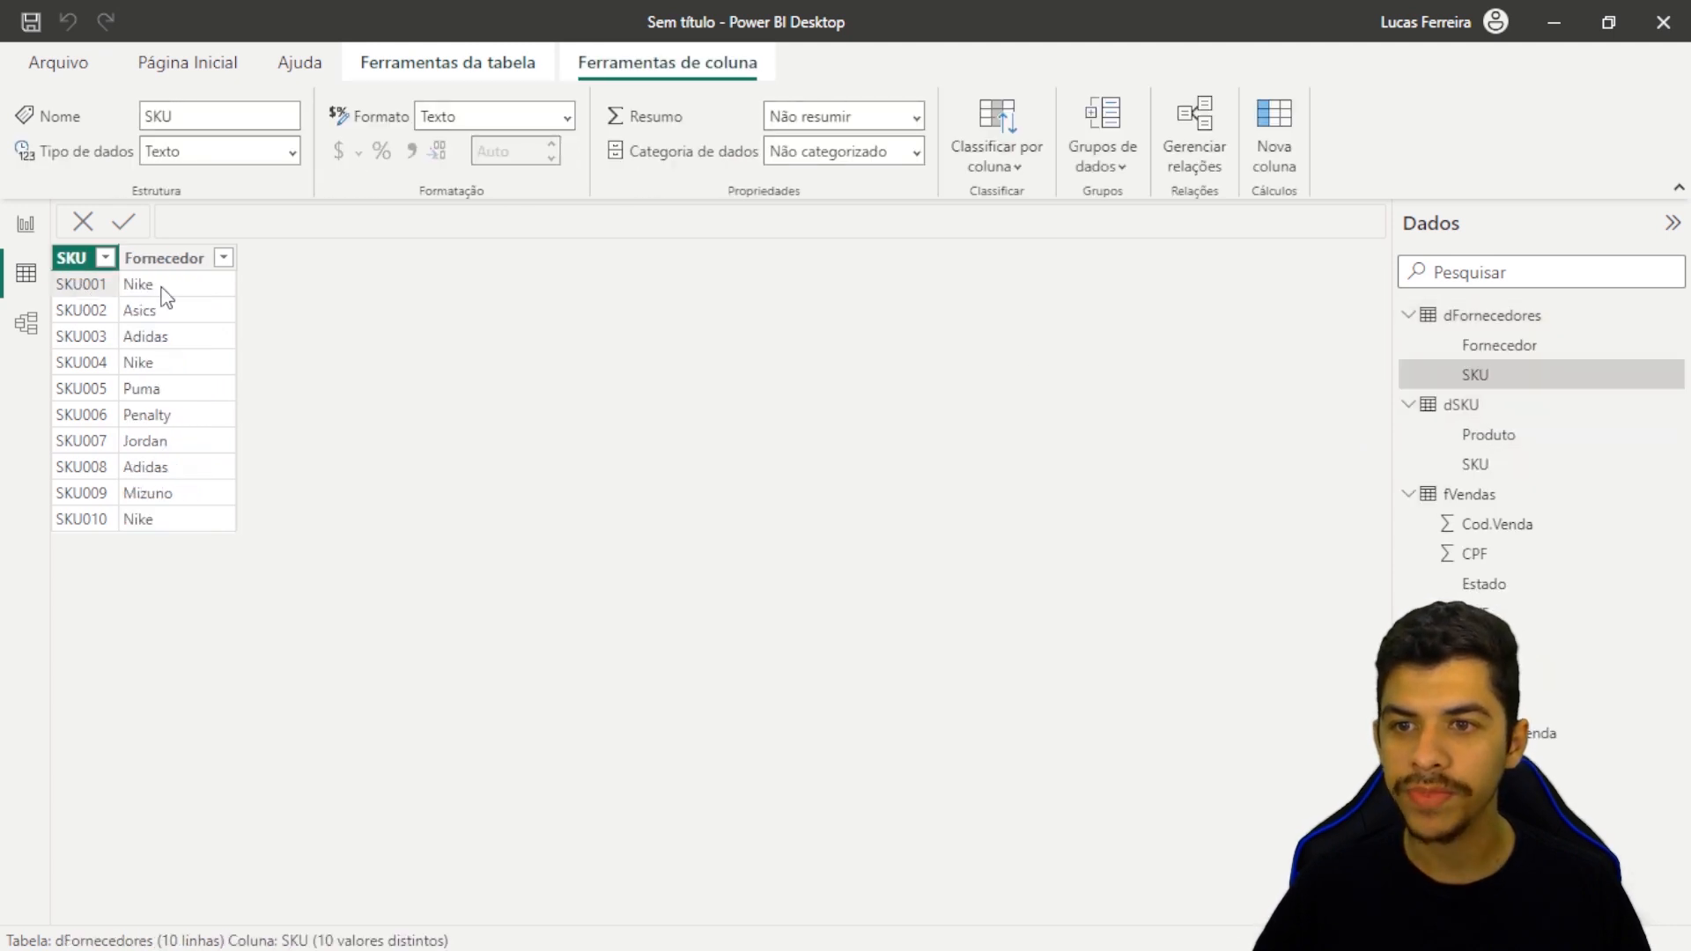
- Move the dFornecedores table up in the relationship diagram, level with the top of fVendas
left_click(25, 323)
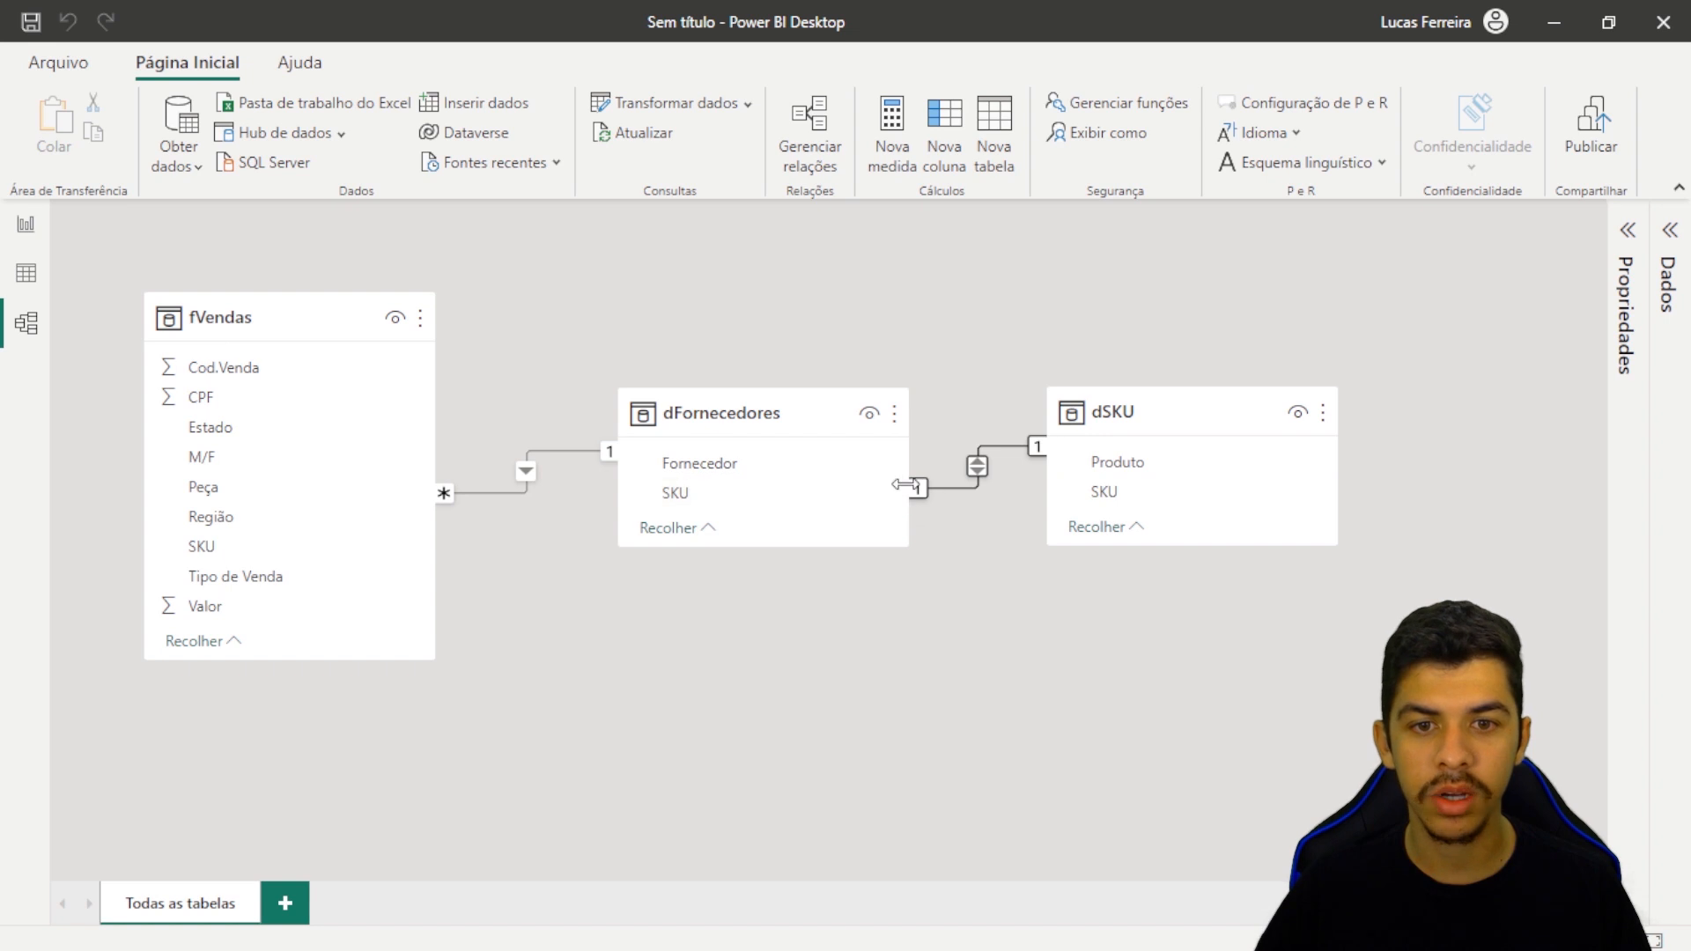
left_click_drag(775, 422, 758, 310)
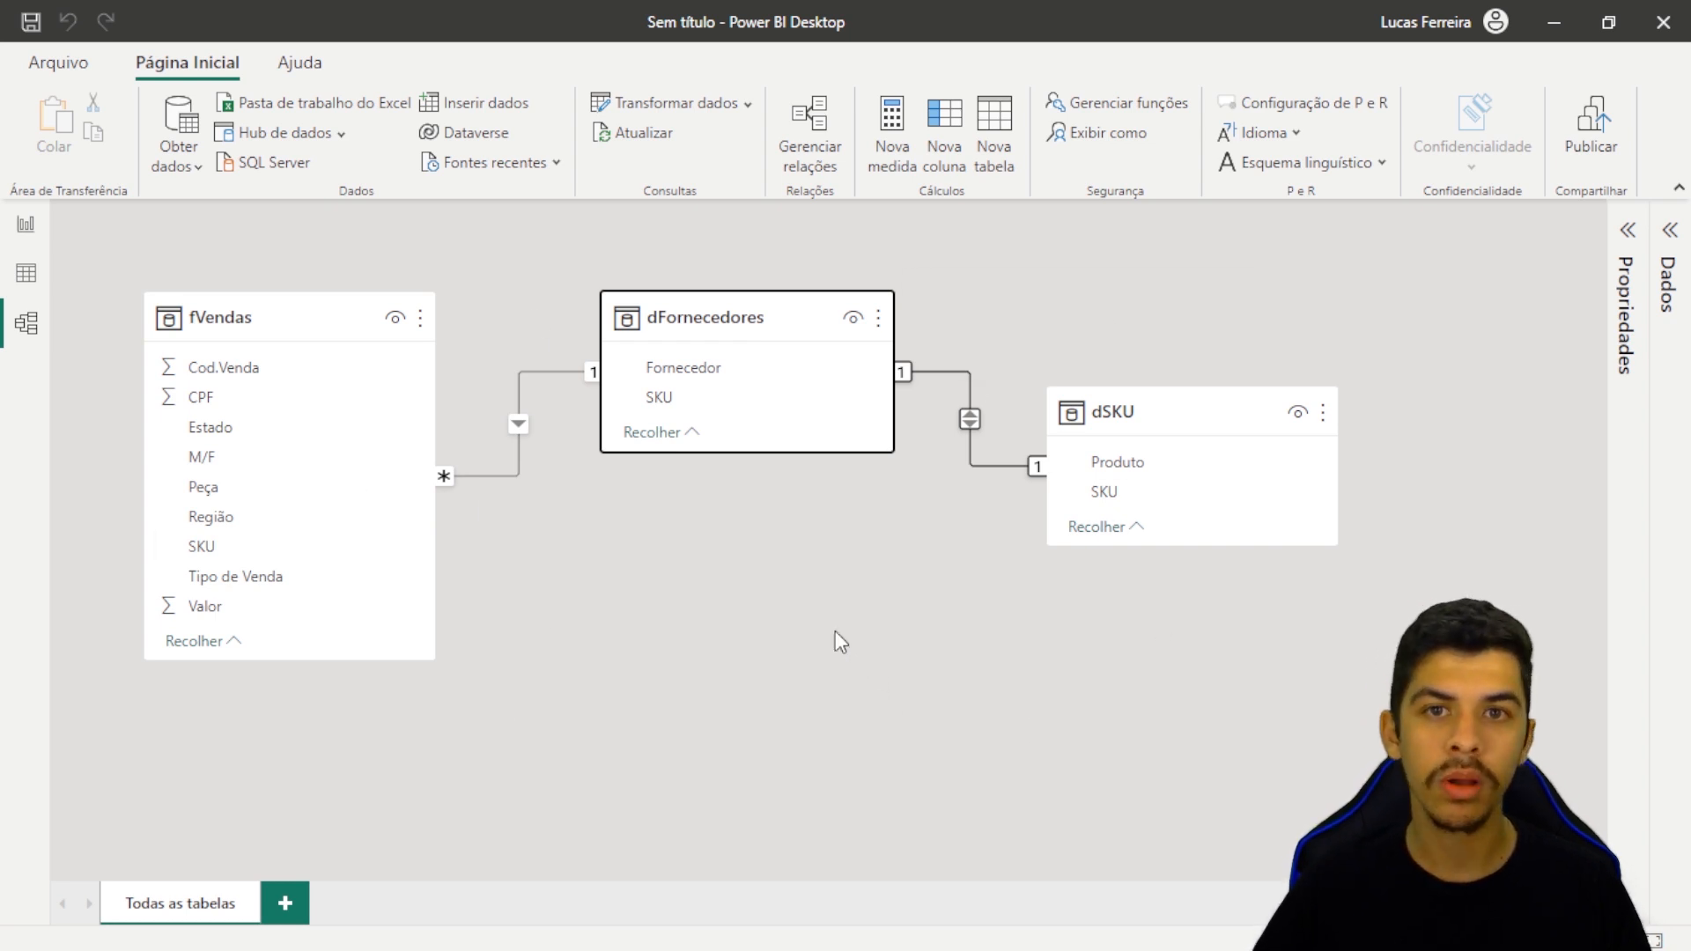
- Shift the sales-by-supplier chart slightly towards the page's upper-left corner and inspect it enlarged in focus mode
left_click(26, 226)
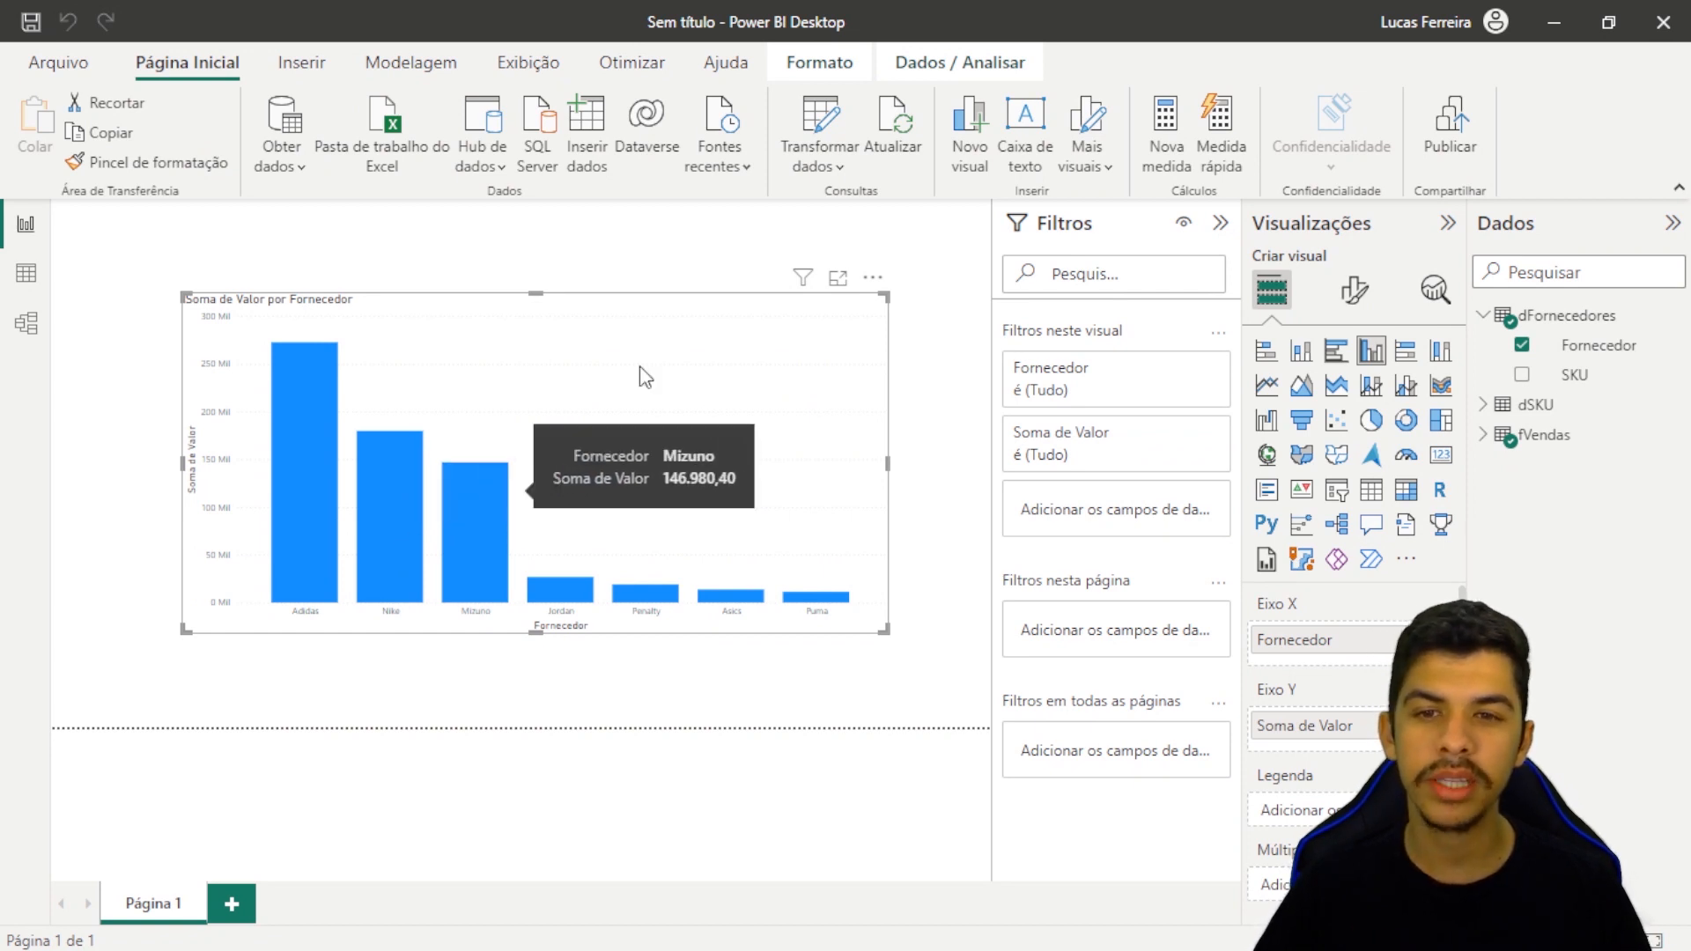
left_click_drag(672, 321, 625, 288)
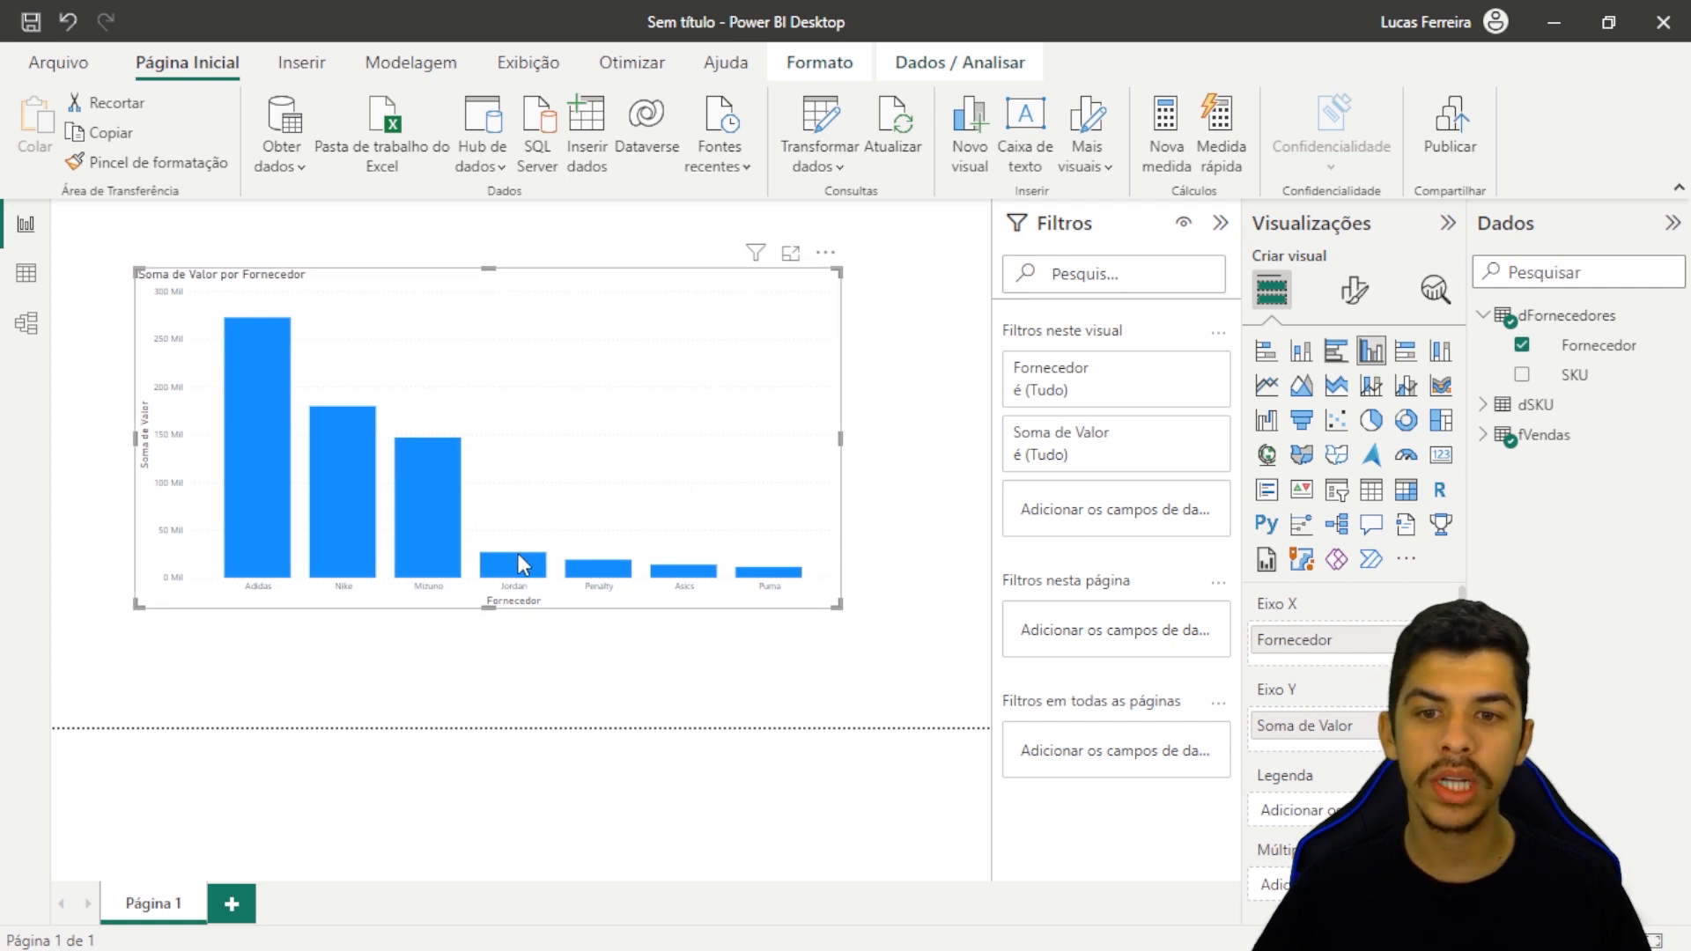
mouse_move(523, 564)
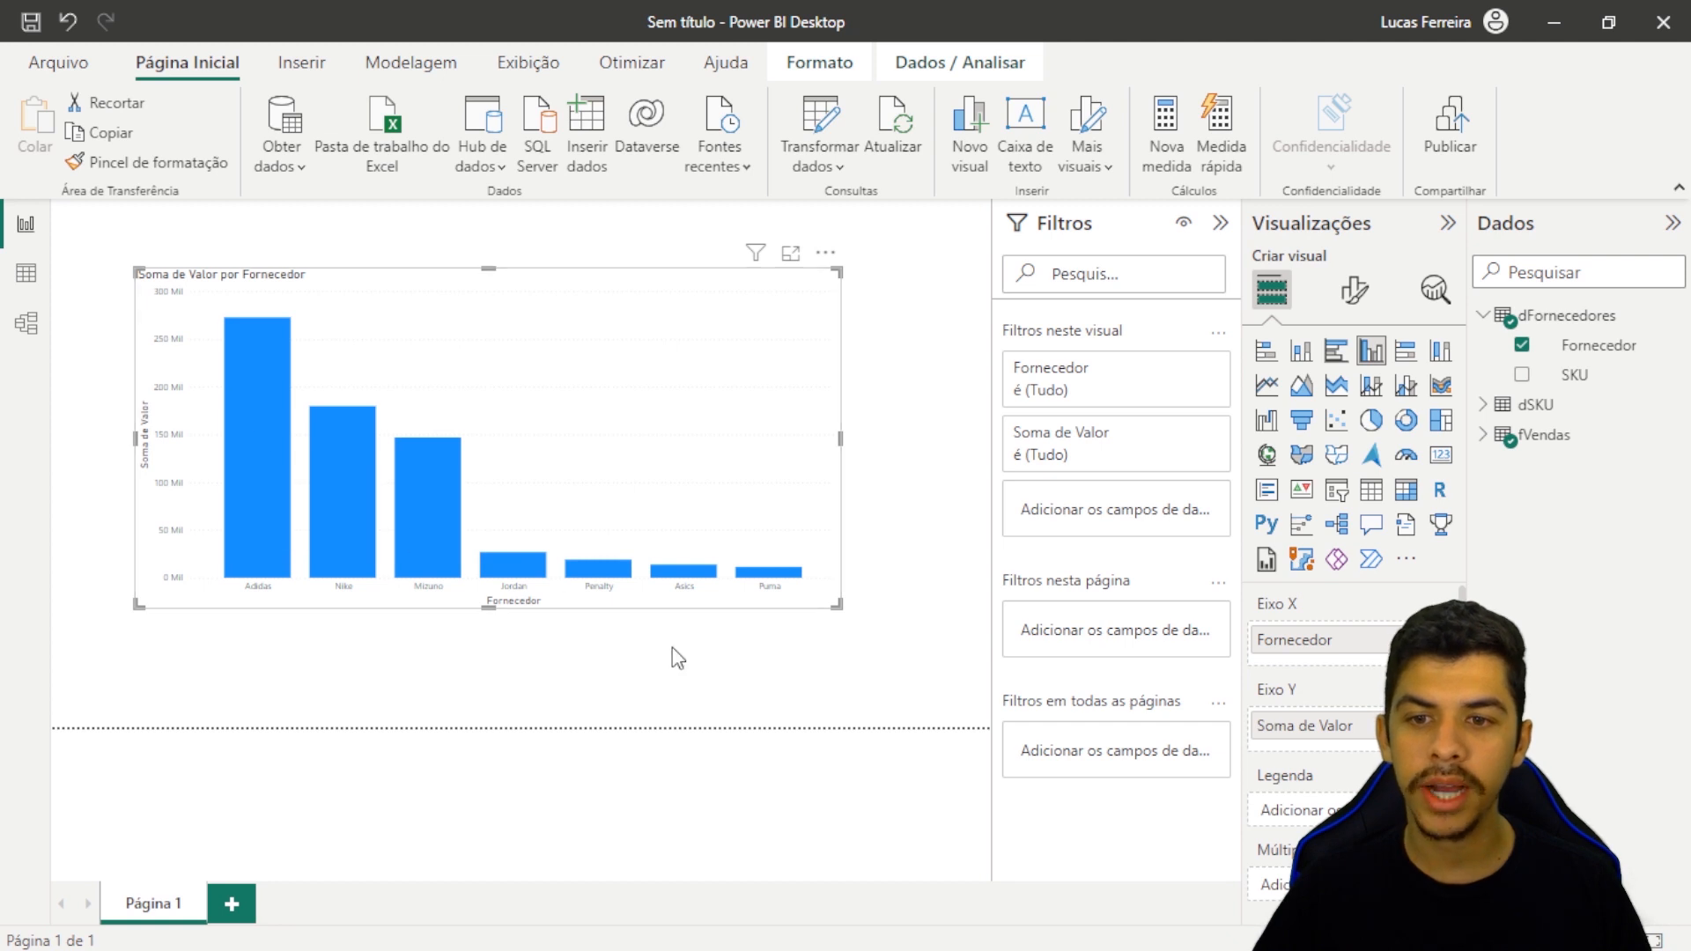
left_click(790, 253)
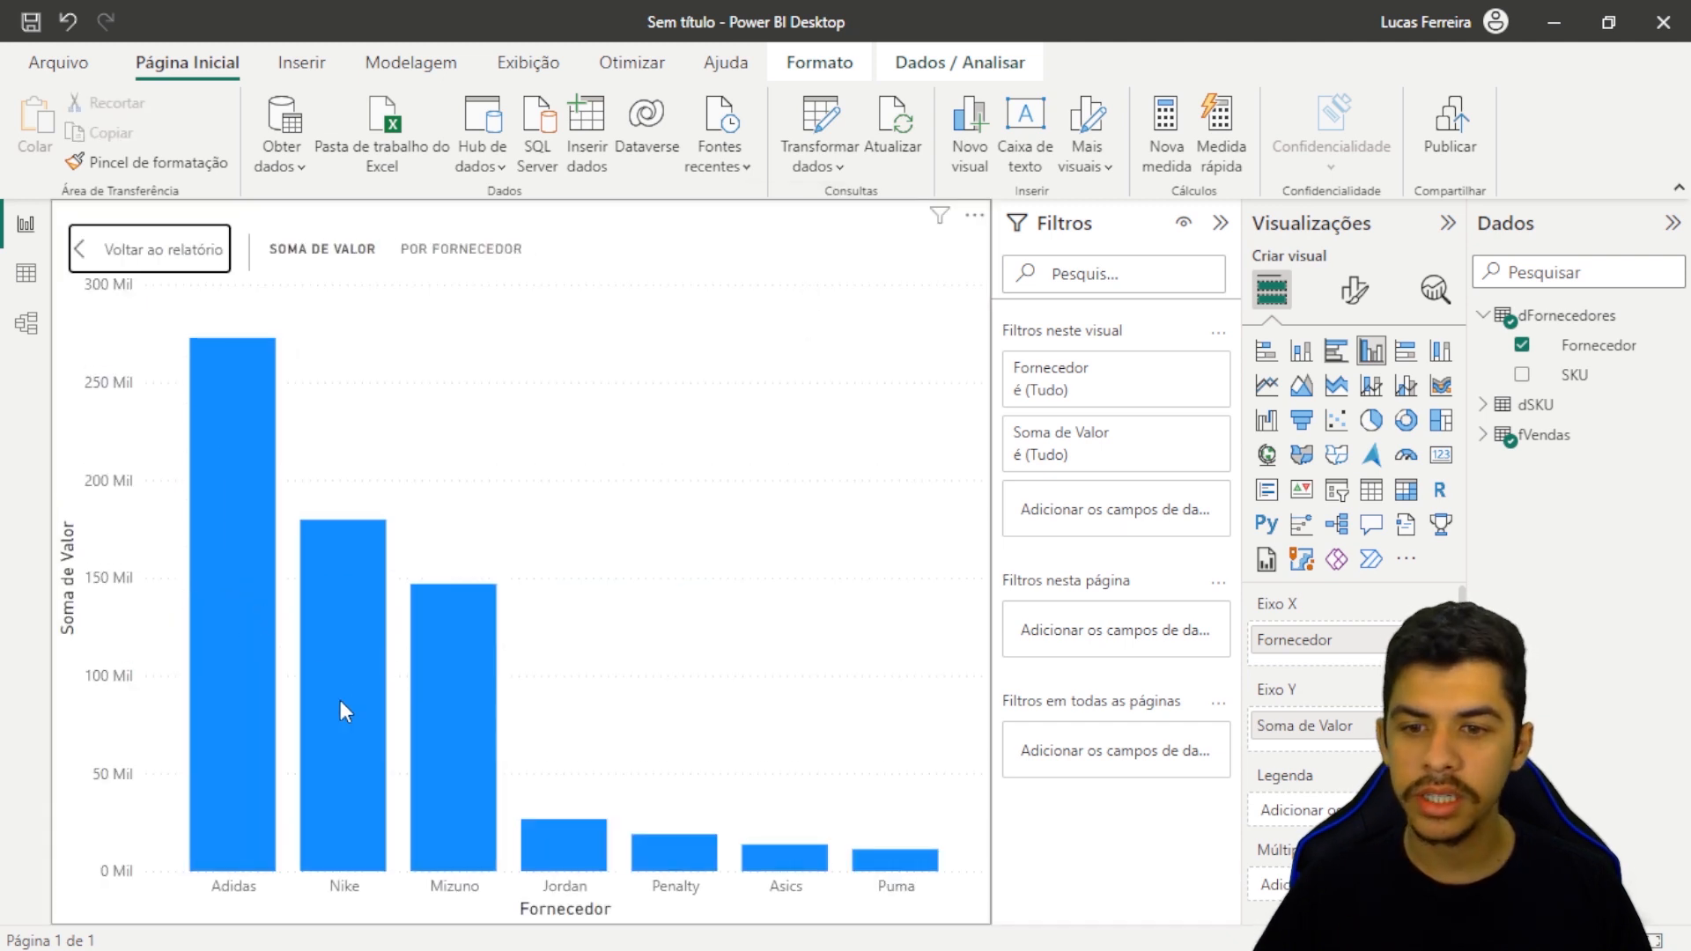
left_click(176, 251)
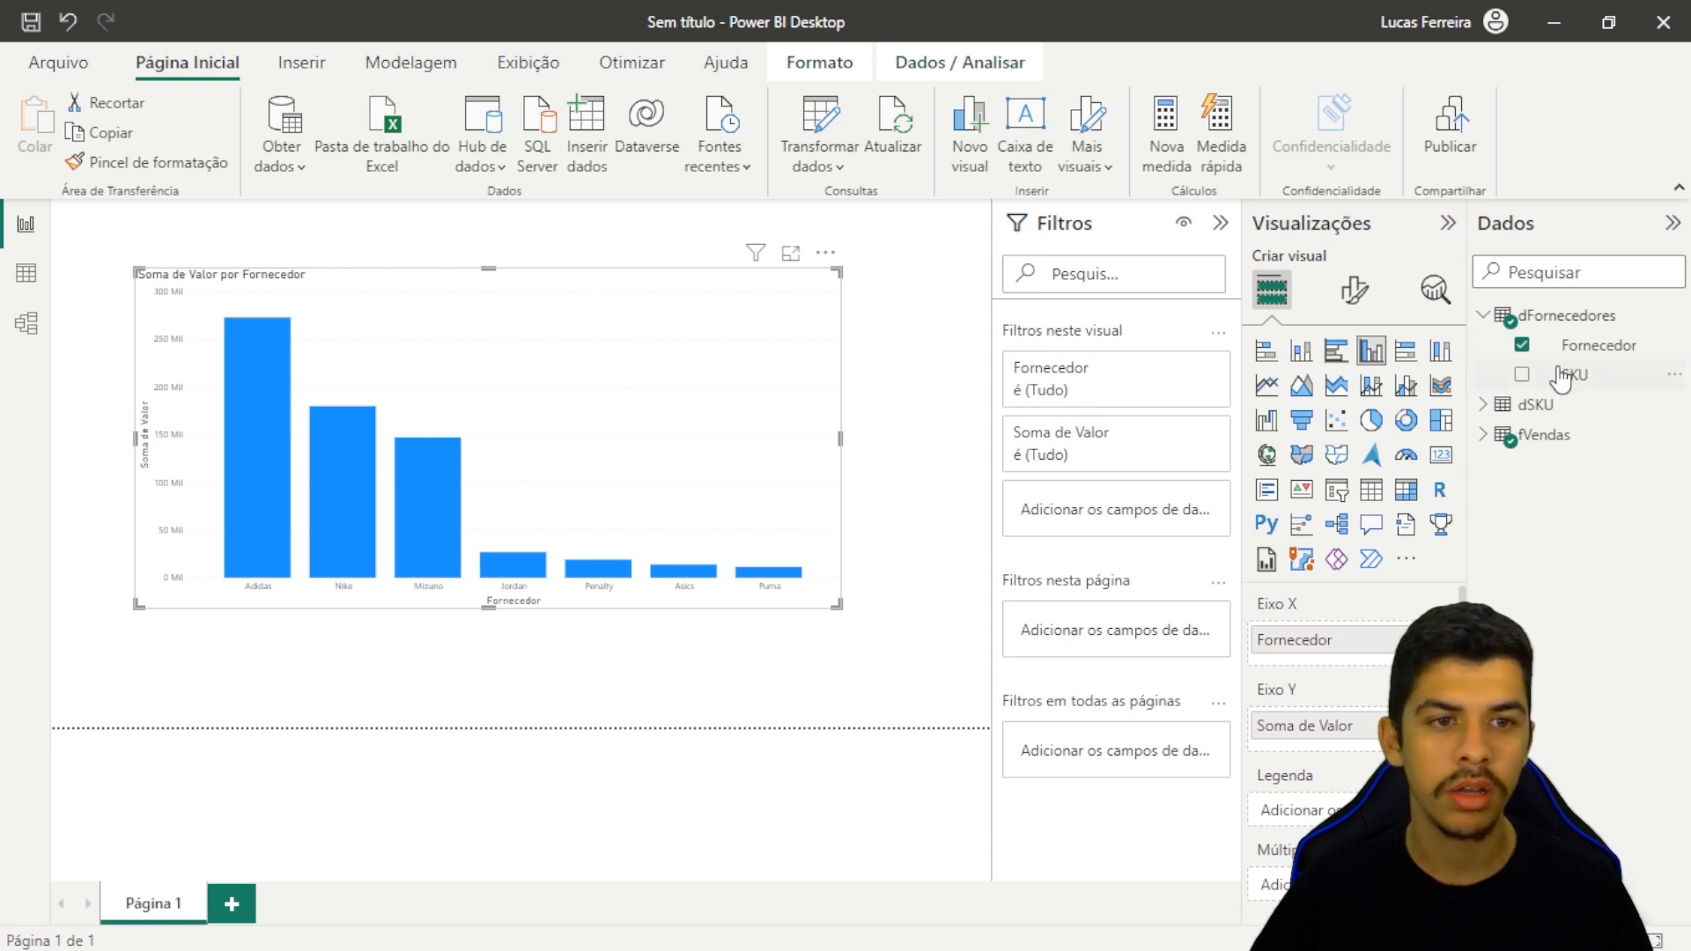
- Replace Fornecedor with the Produto field of dSKU on the X axis of the column chart
left_click(1523, 346)
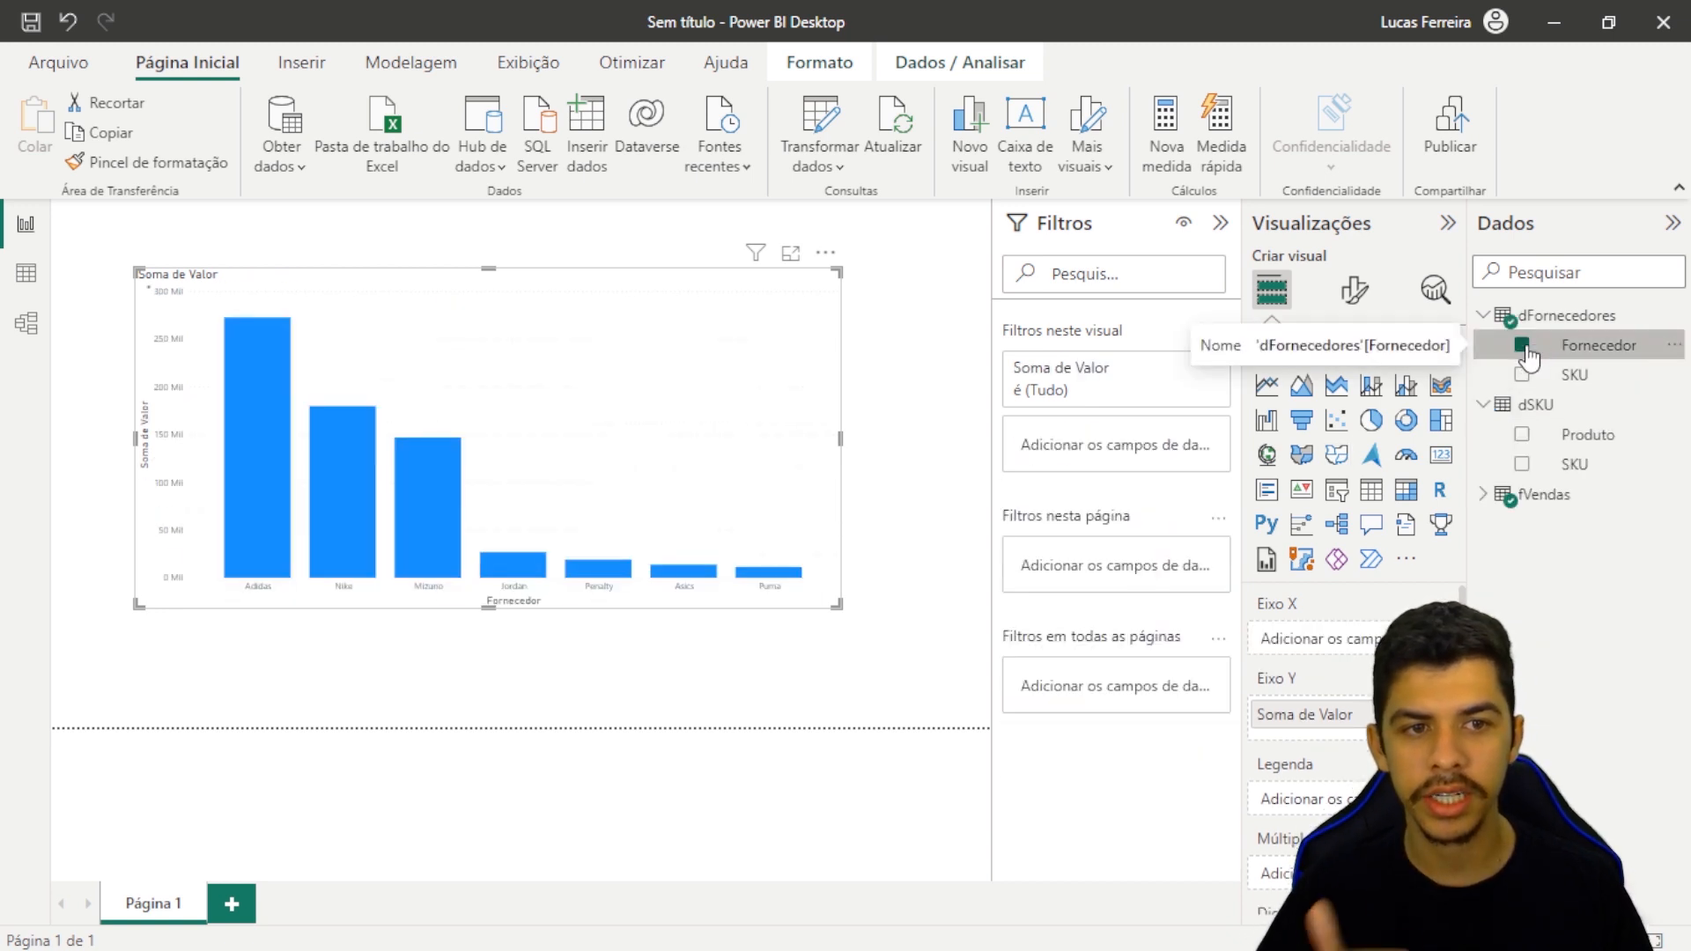
left_click_drag(1567, 438, 1321, 640)
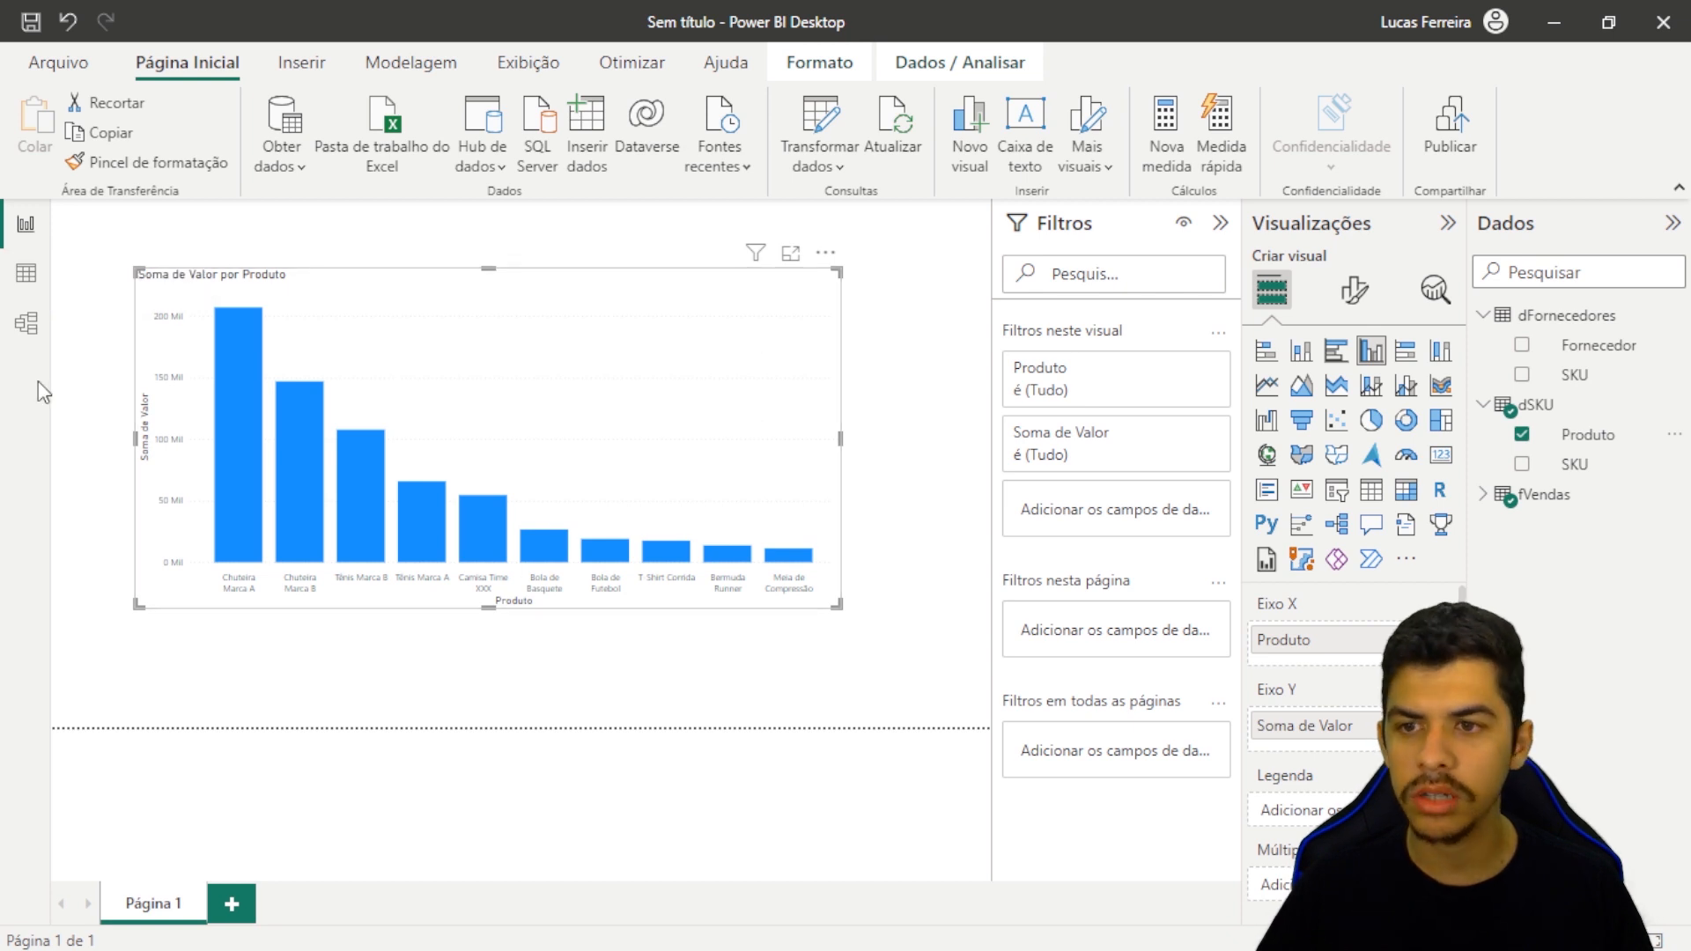
- Compare the sales-by-product chart with the relationships linking fVendas, dFornecedores and dSKU in the model diagram
left_click(26, 324)
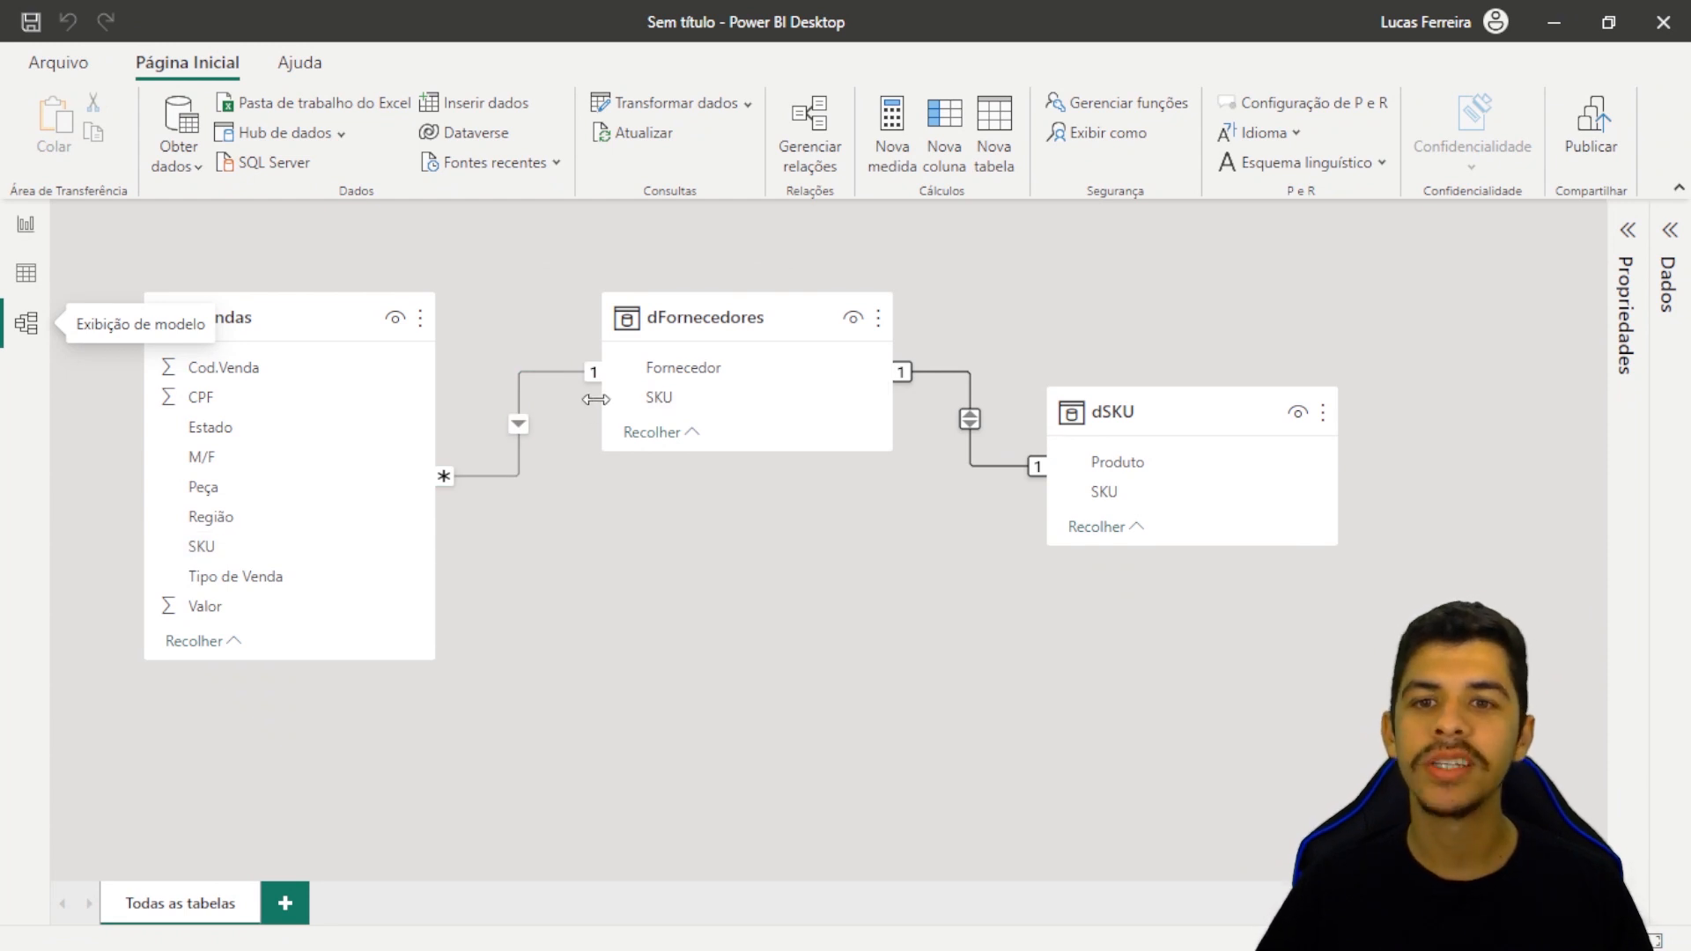
left_click(26, 226)
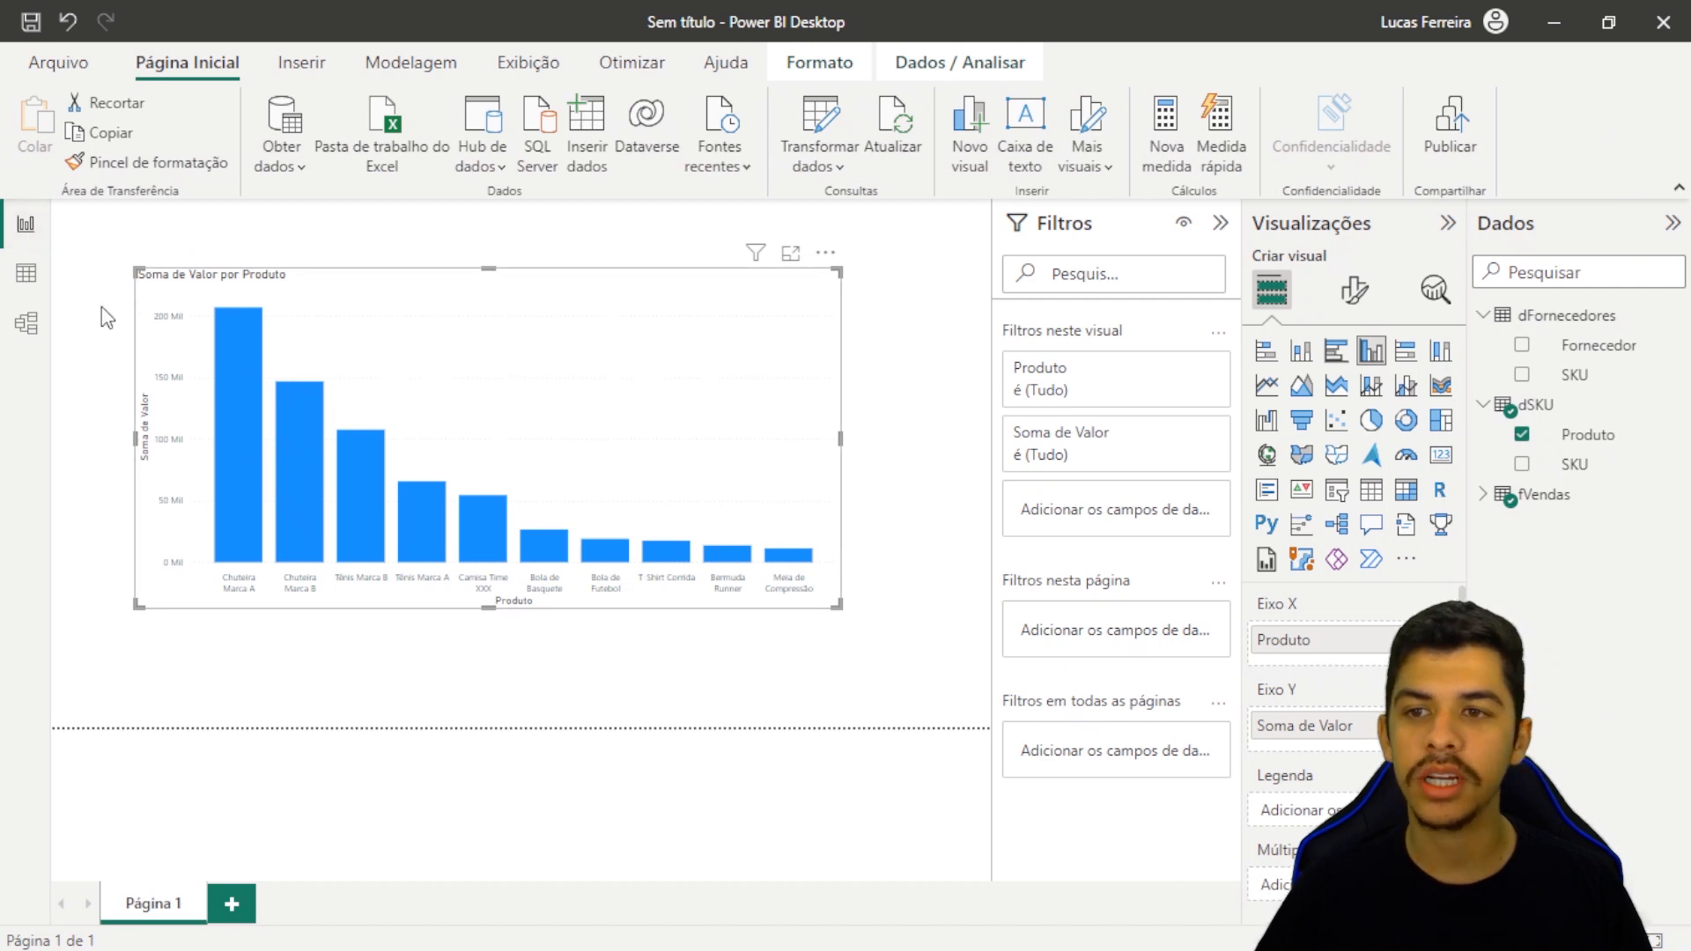
left_click(27, 323)
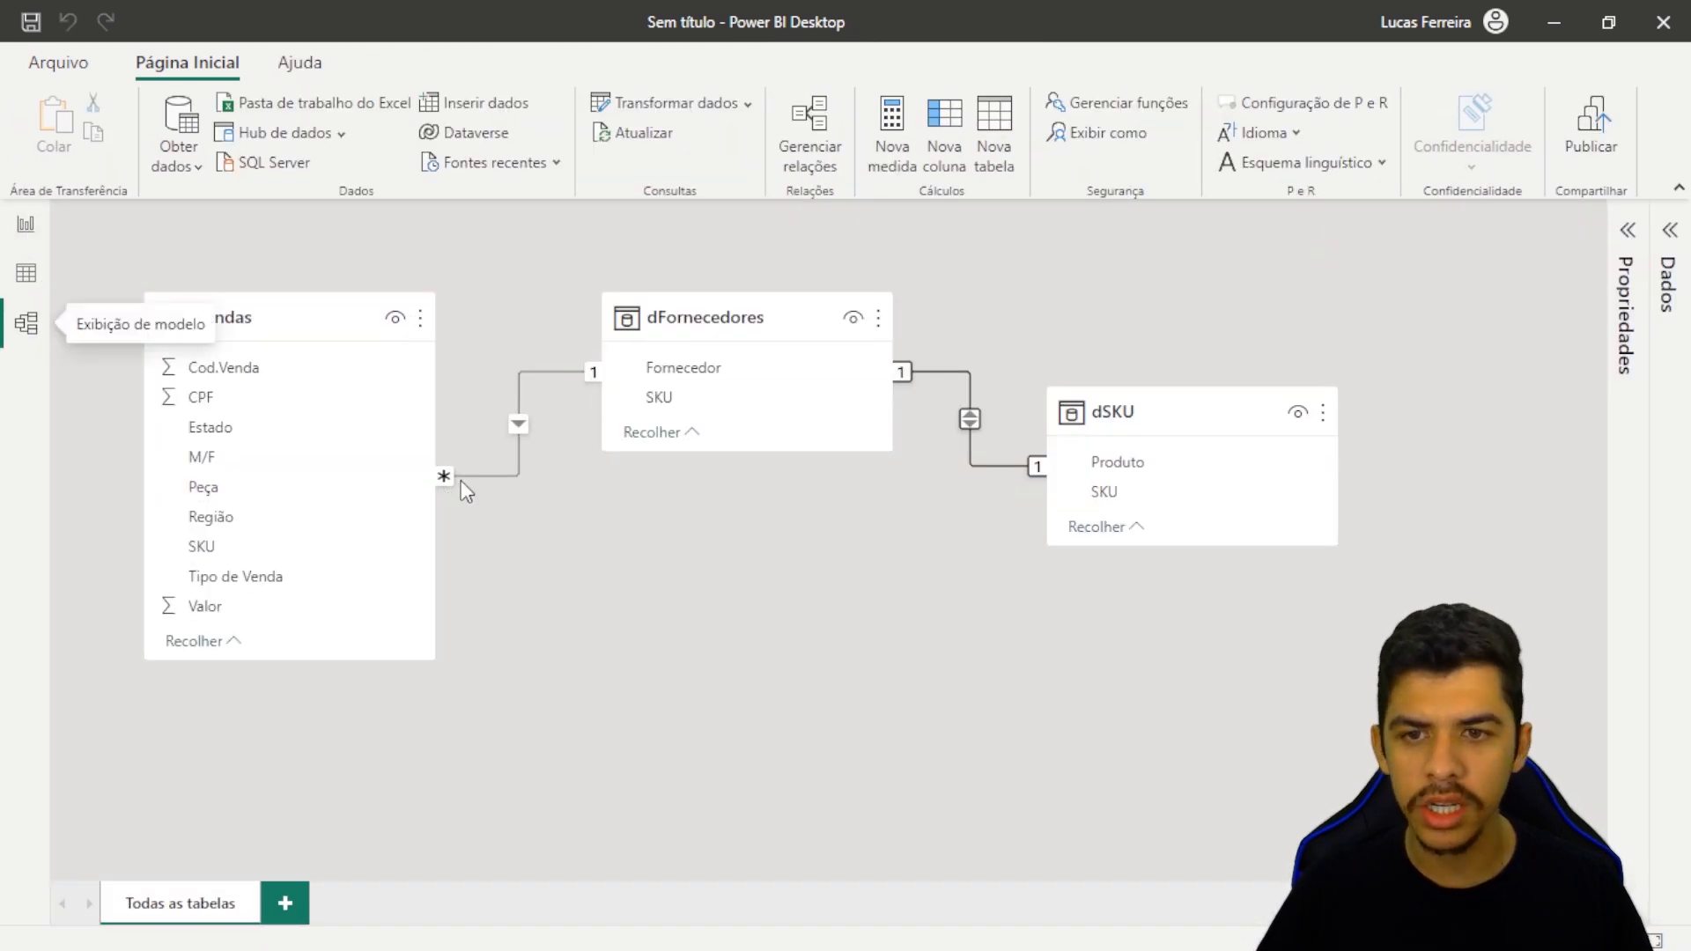